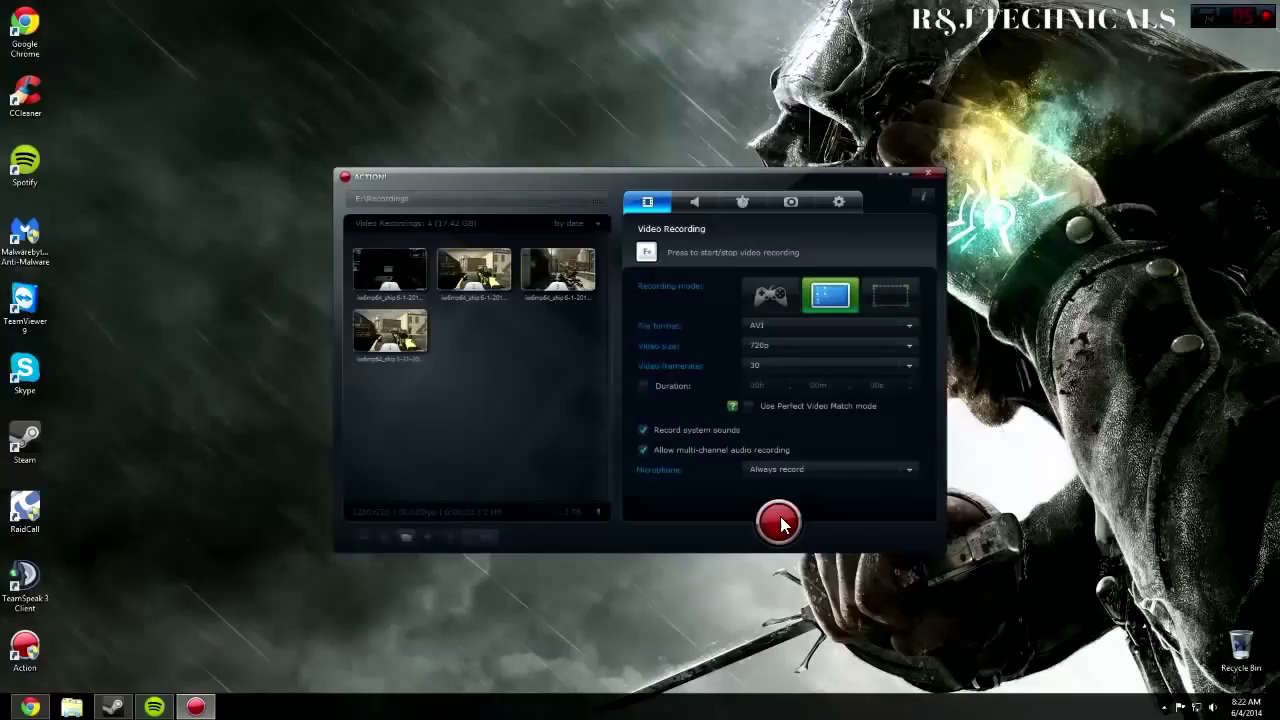
# Step: Start a new Action! desktop recording and minimize the recorder
pyautogui.click(779, 521)
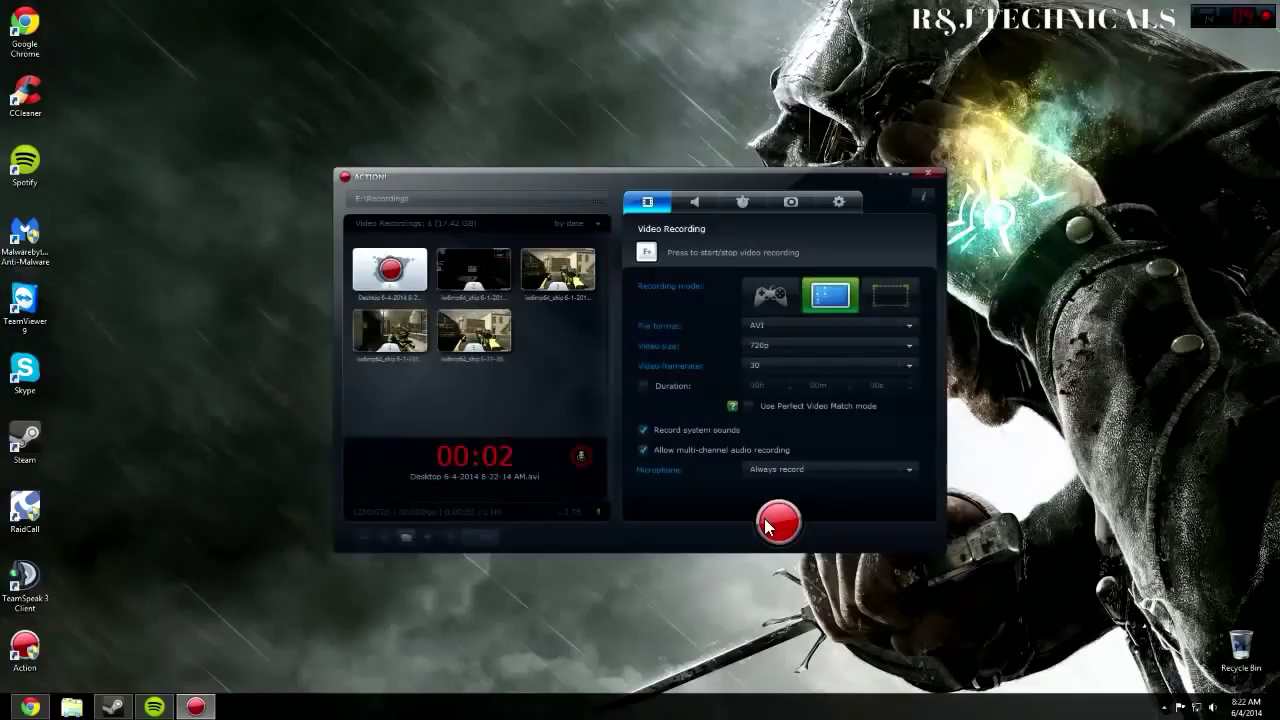
pyautogui.click(904, 175)
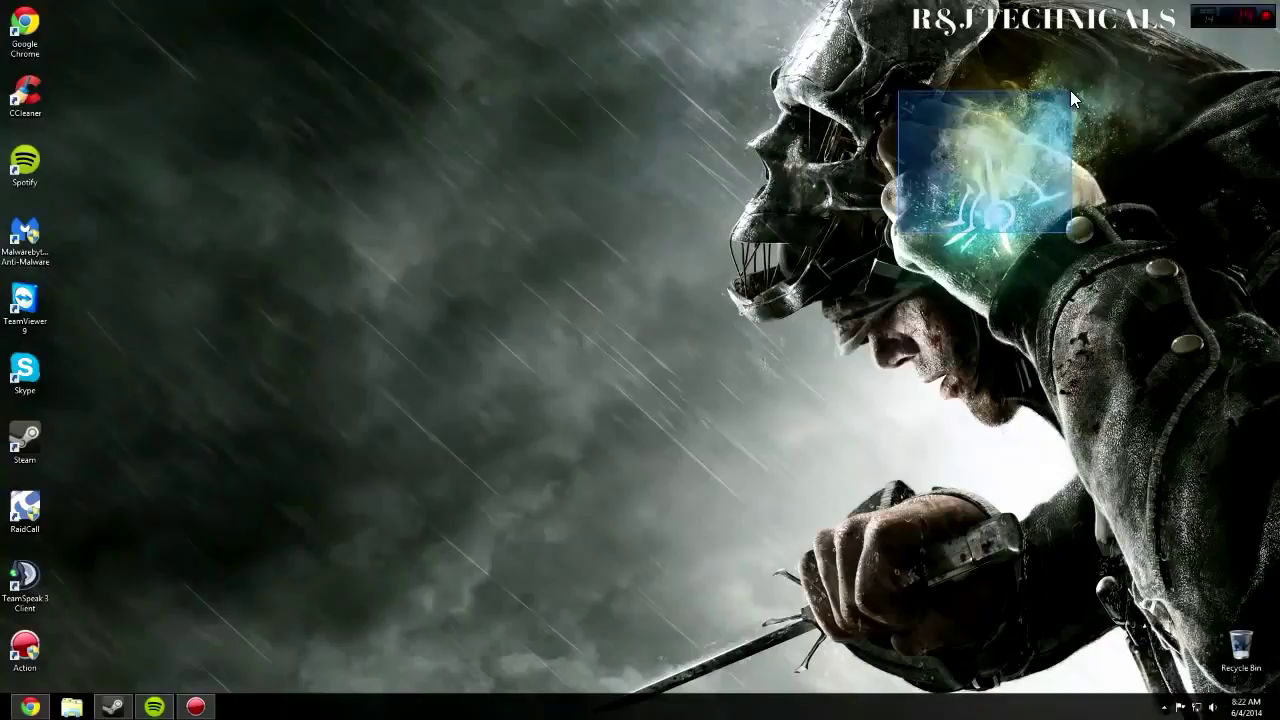
pyautogui.moveTo(870, 448); pyautogui.dragTo(361, 374)
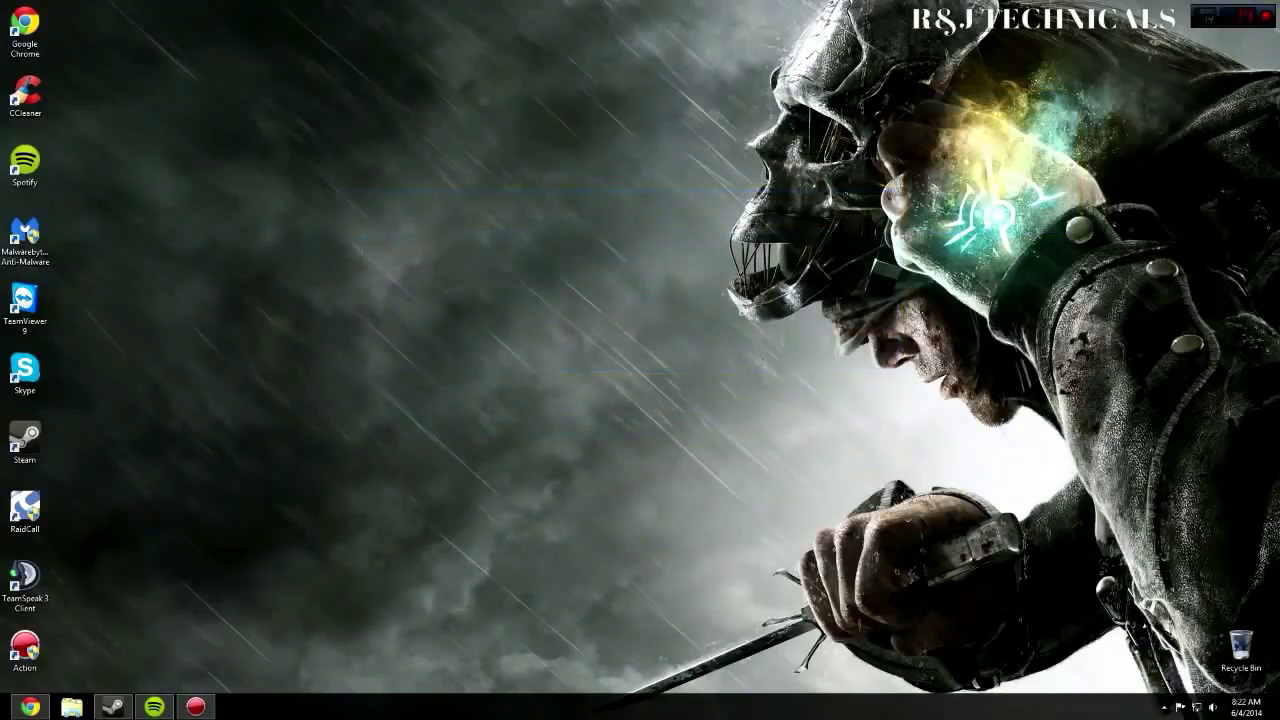
pyautogui.moveTo(216, 254); pyautogui.dragTo(243, 33)
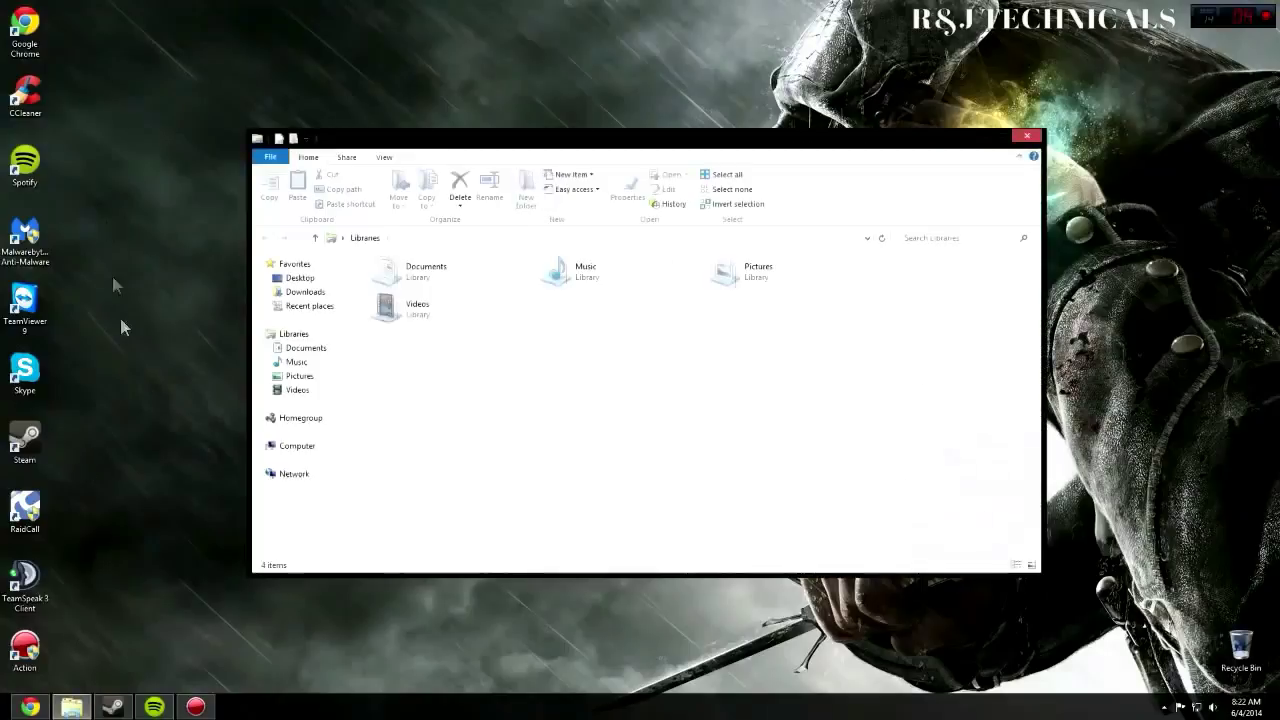
# Step: Open the Properties of Local Disk (C:) from the Computer drives view
pyautogui.click(294, 459)
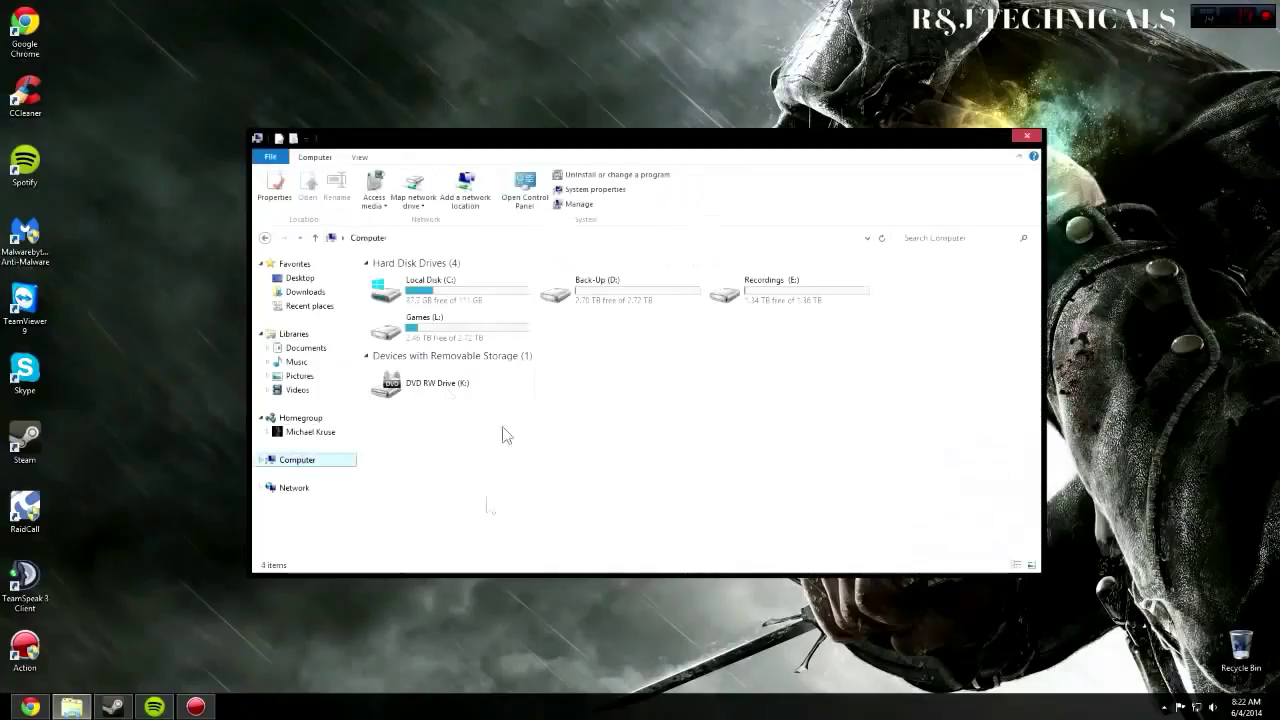
pyautogui.doubleClick(418, 292)
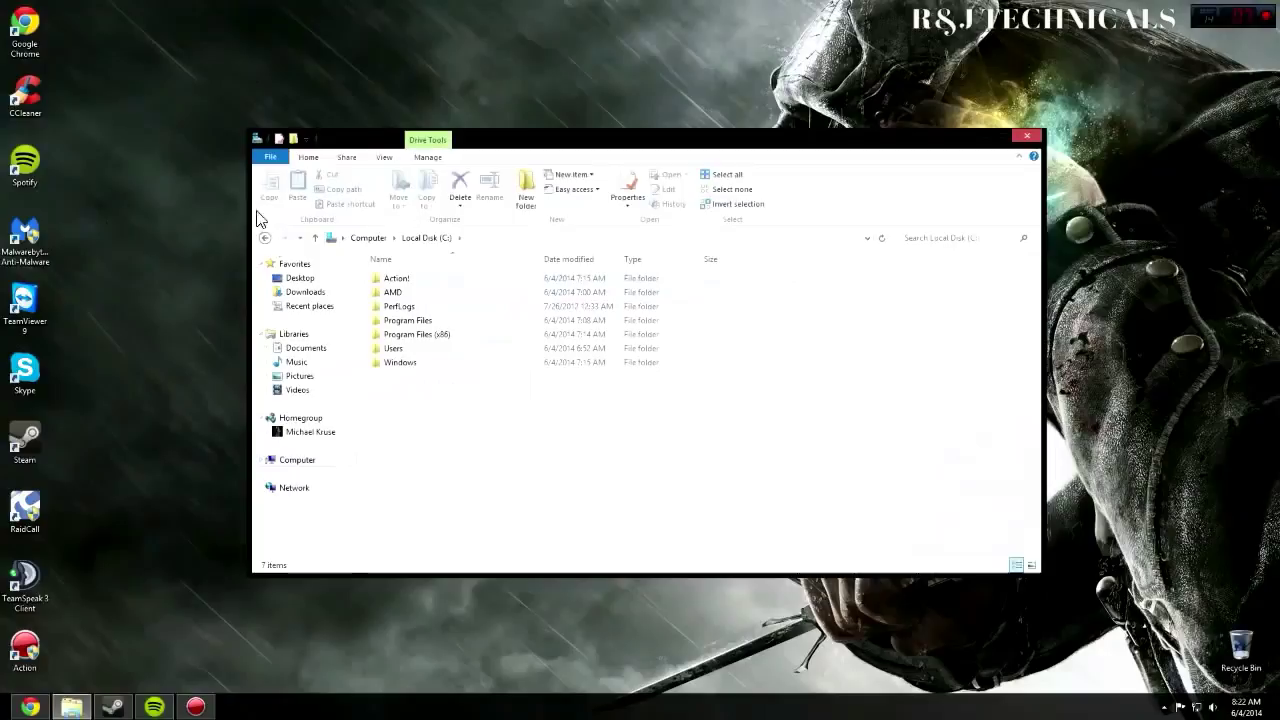
pyautogui.click(266, 240)
pyautogui.rightClick(403, 286)
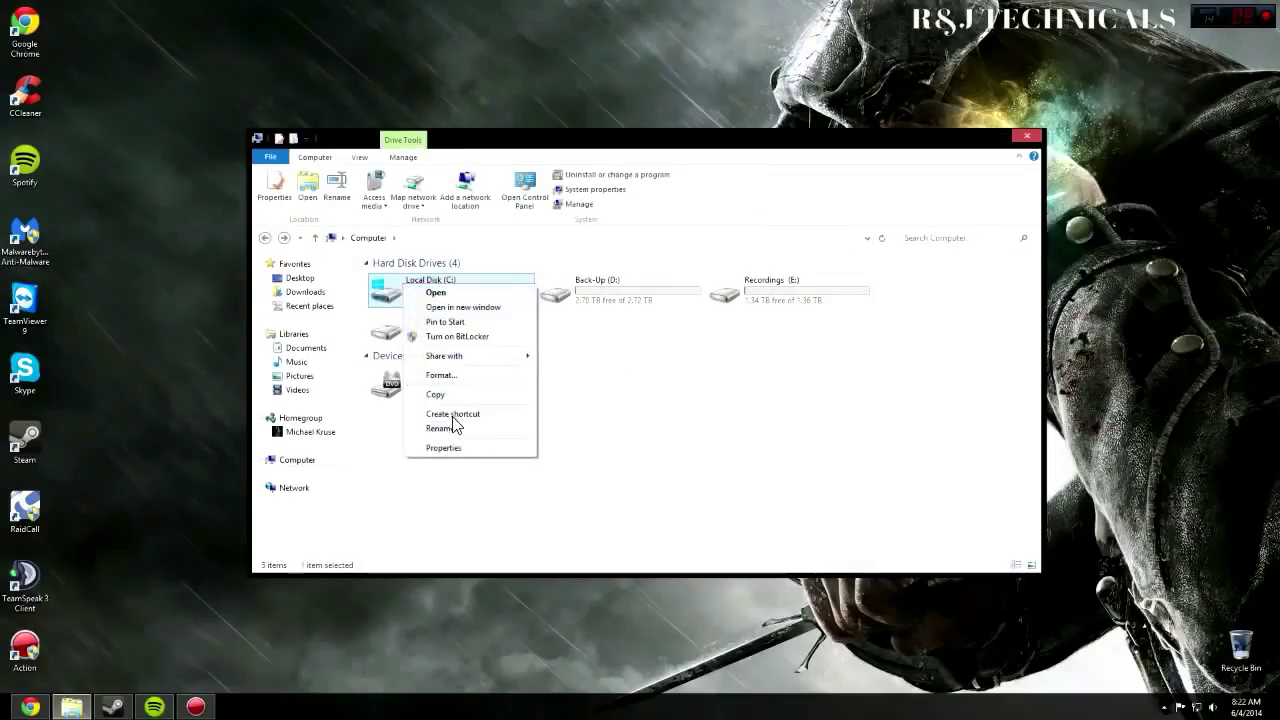
pyautogui.click(455, 450)
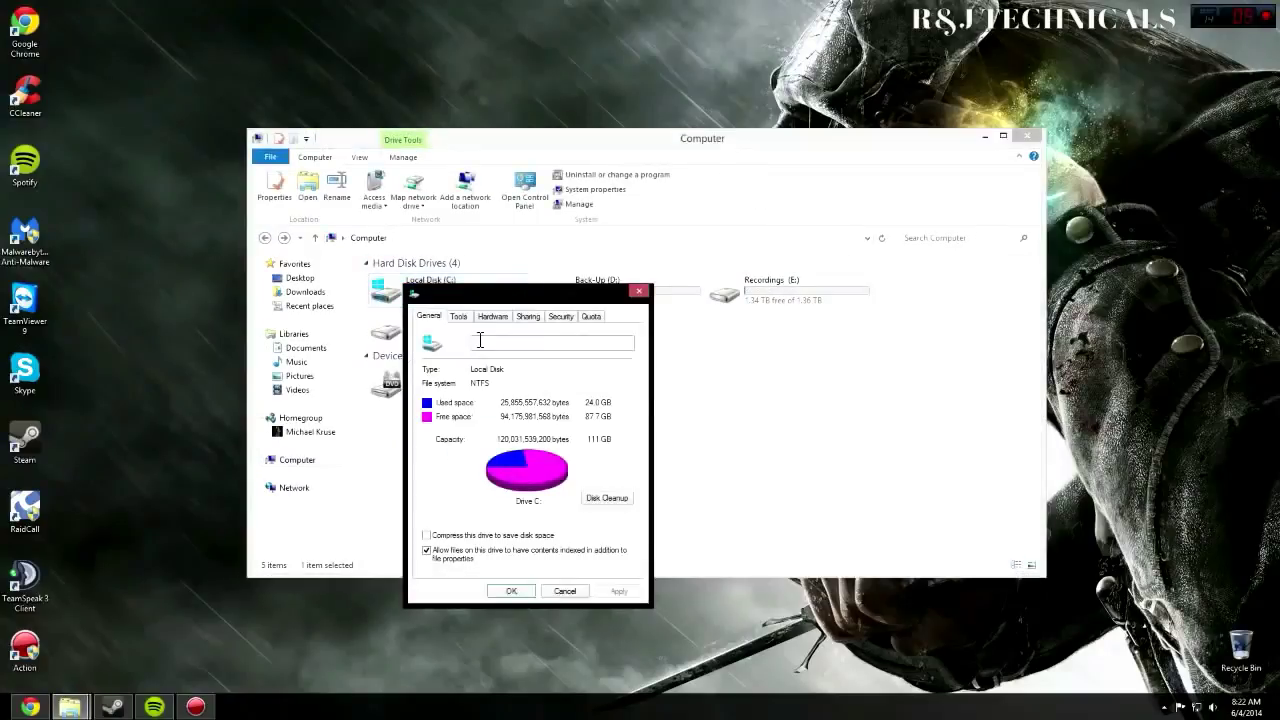
# Step: Confirm write caching is enabled on the Samsung SSD 840 EVO, then close the dialogs
pyautogui.click(490, 316)
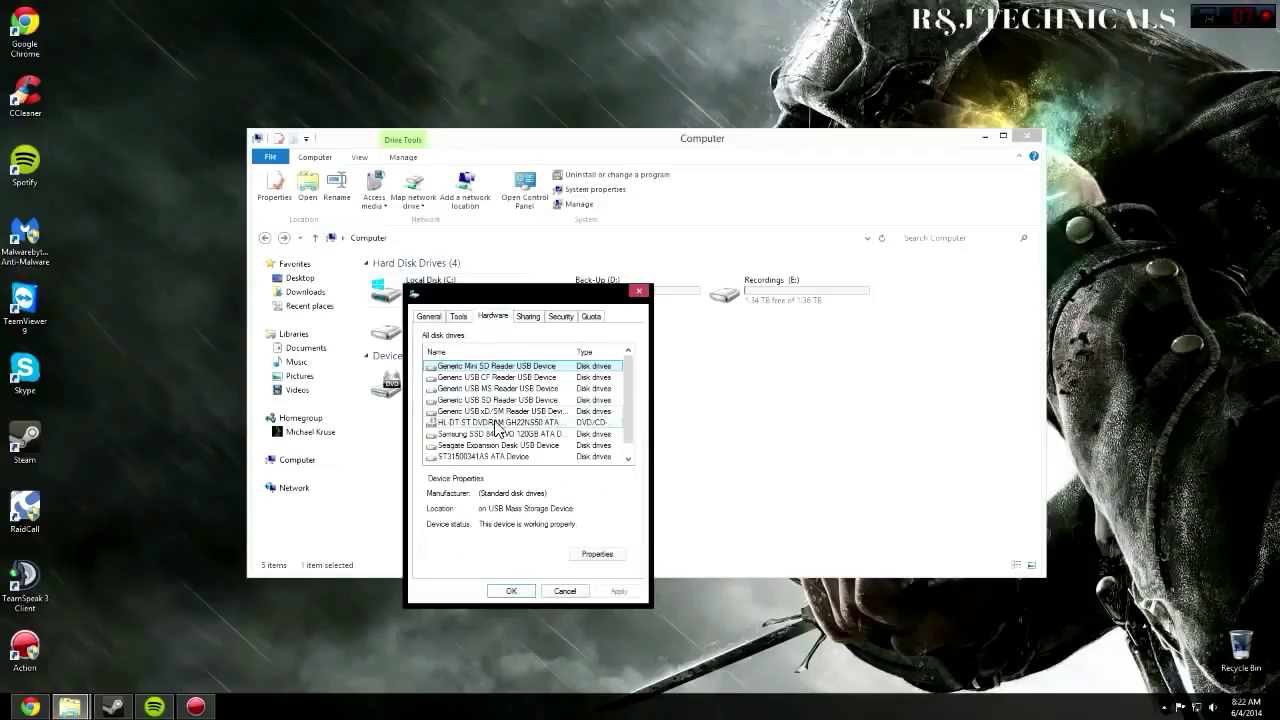
pyautogui.click(493, 436)
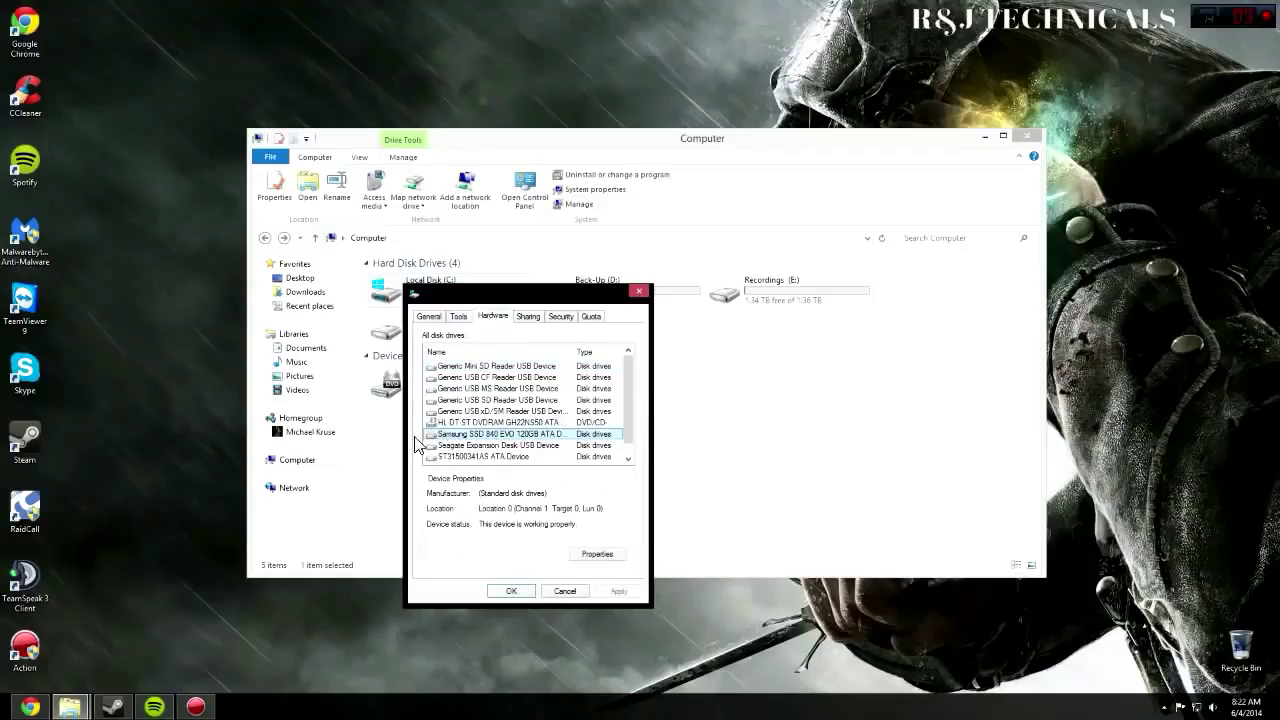
pyautogui.click(444, 445)
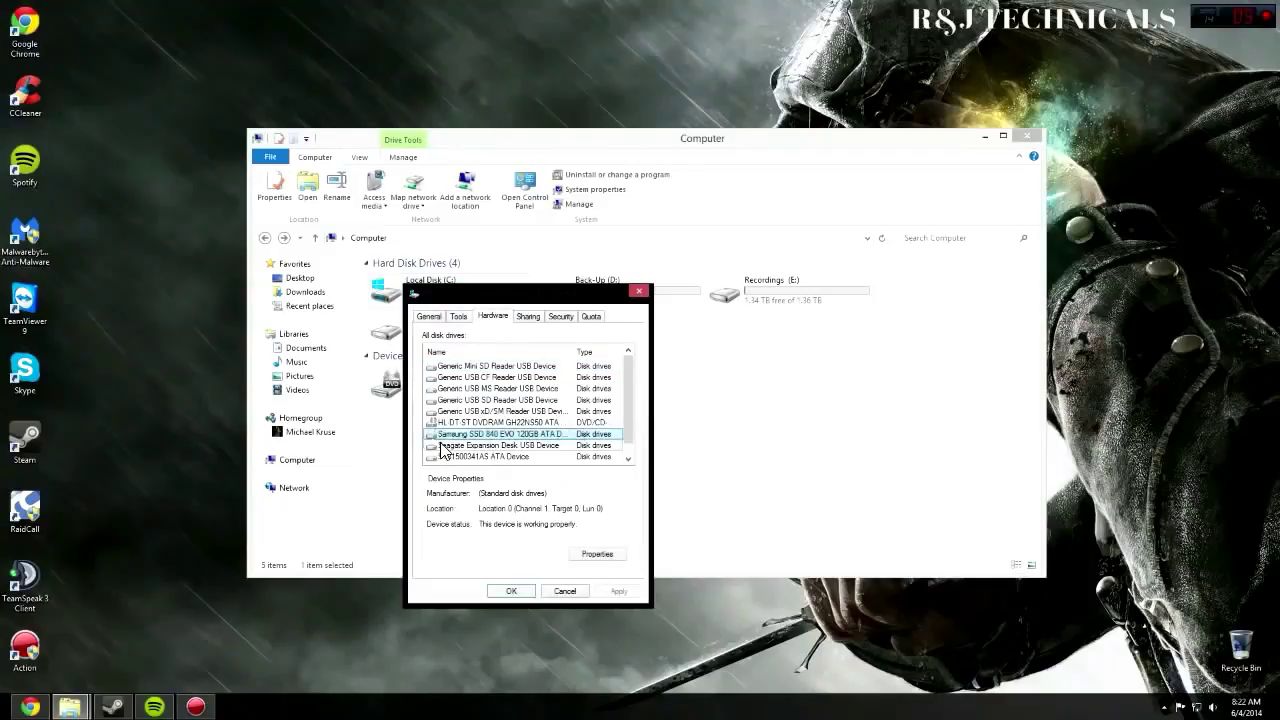
pyautogui.click(450, 456)
pyautogui.click(456, 435)
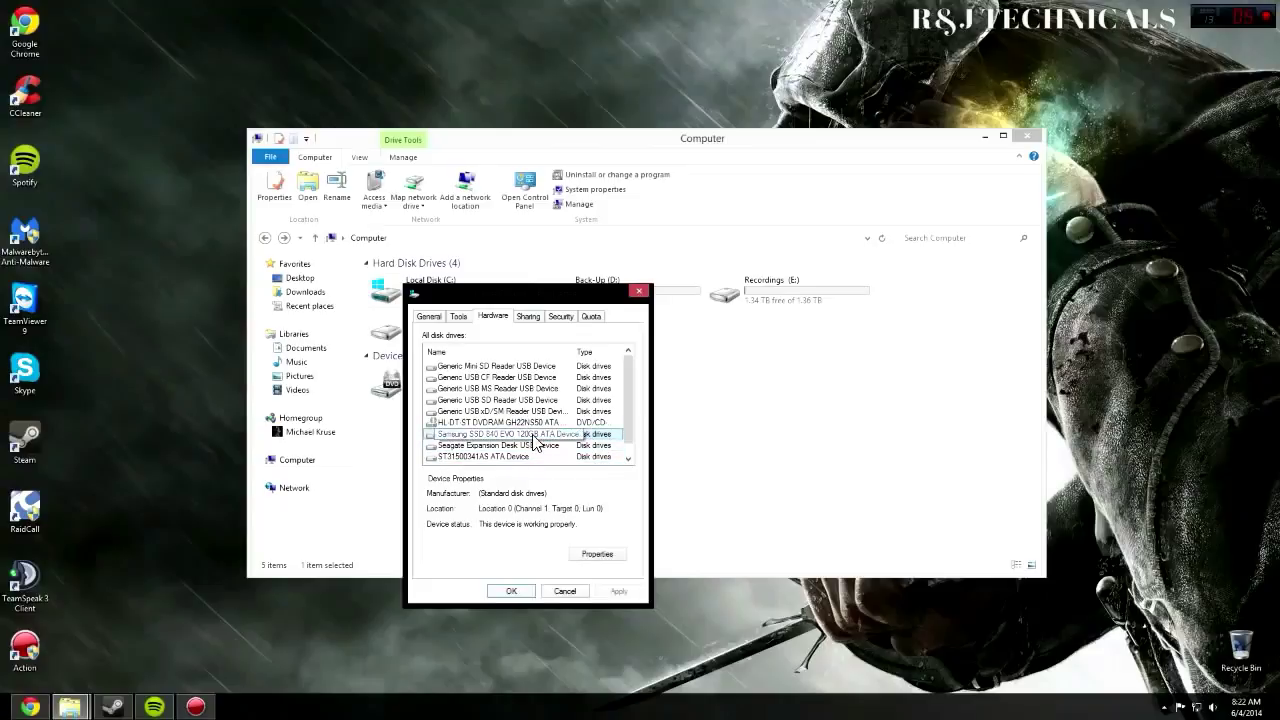
pyautogui.click(585, 555)
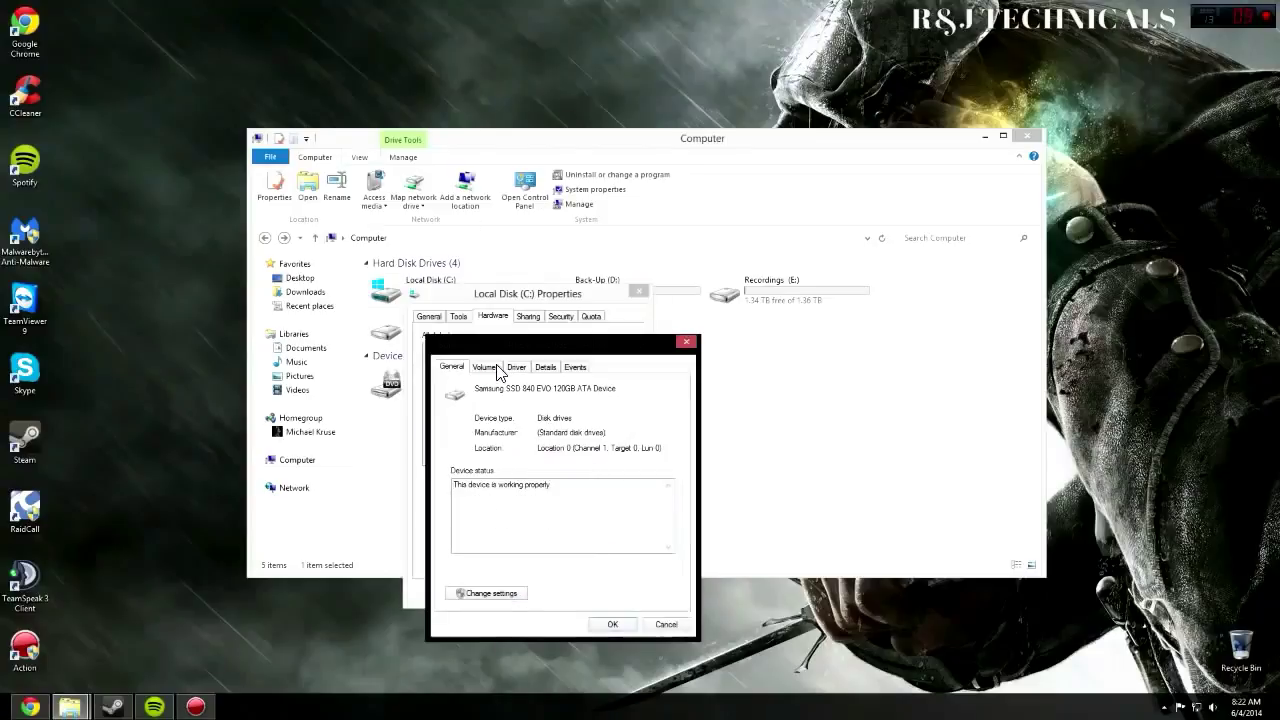
pyautogui.click(490, 596)
pyautogui.click(145, 120)
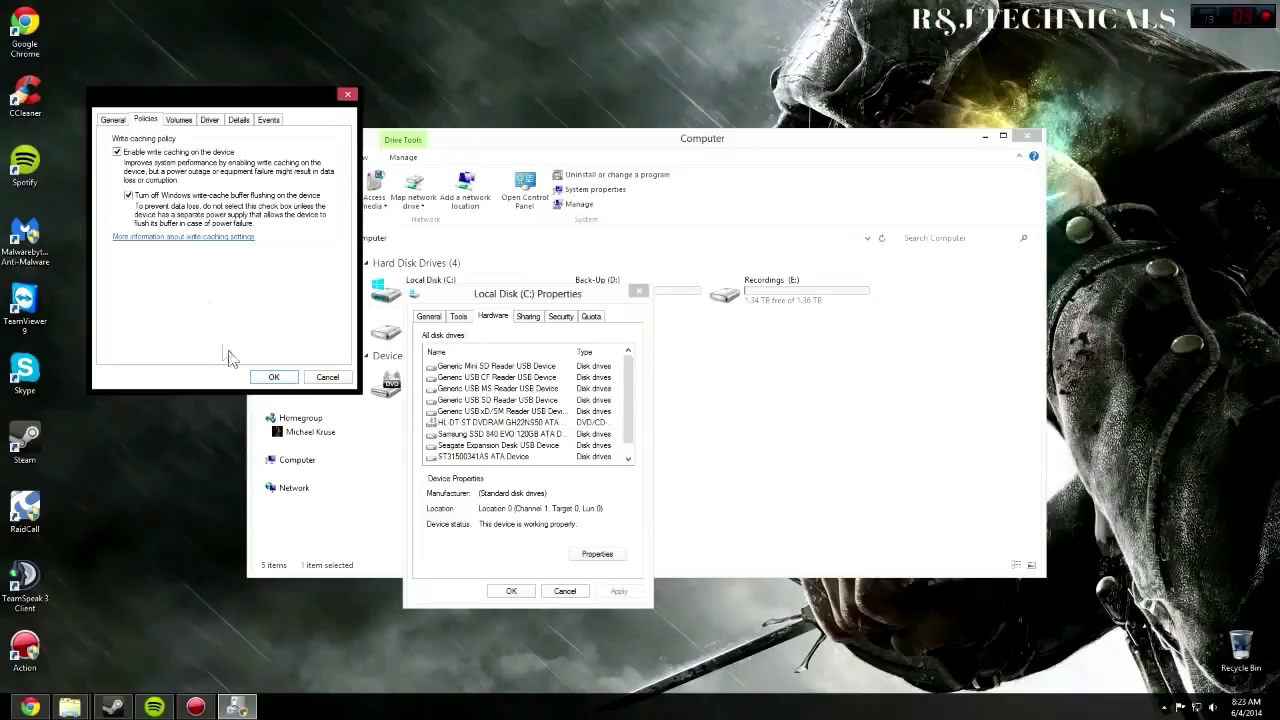
pyautogui.click(273, 377)
pyautogui.click(511, 591)
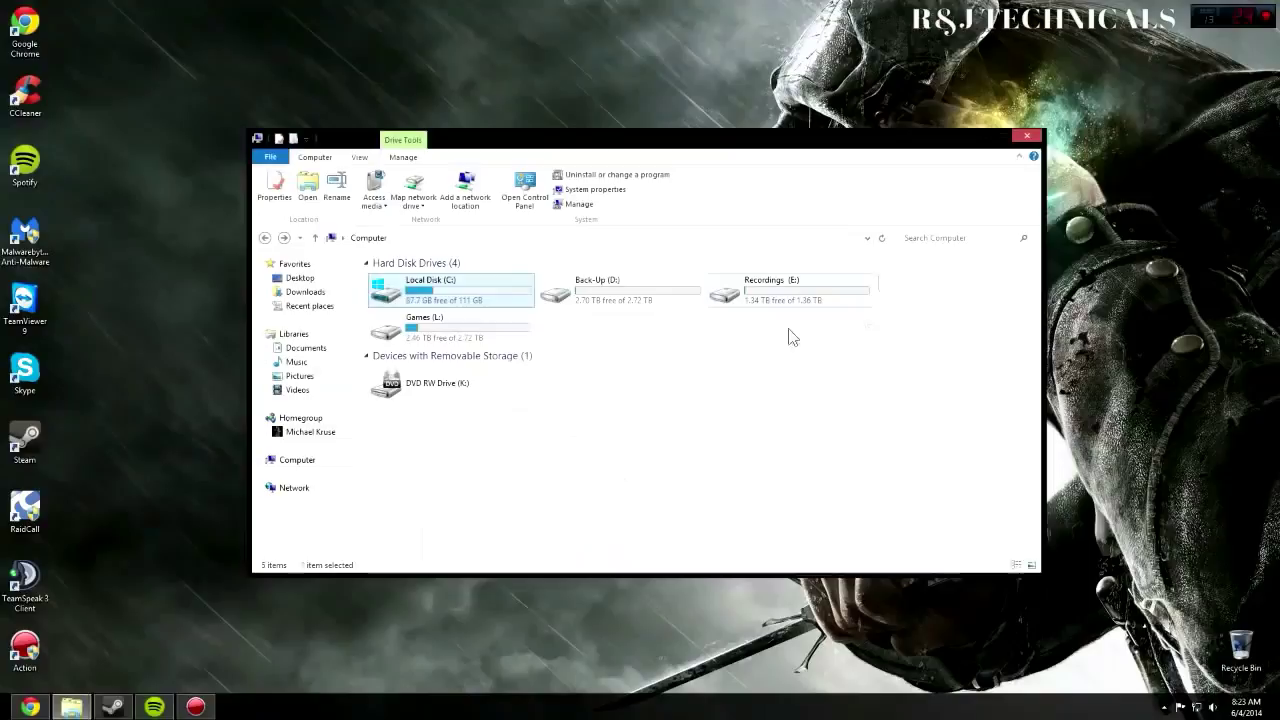
# Step: Close Explorer and reach Performance Options via PC info and Advanced system settings
pyautogui.click(588, 484)
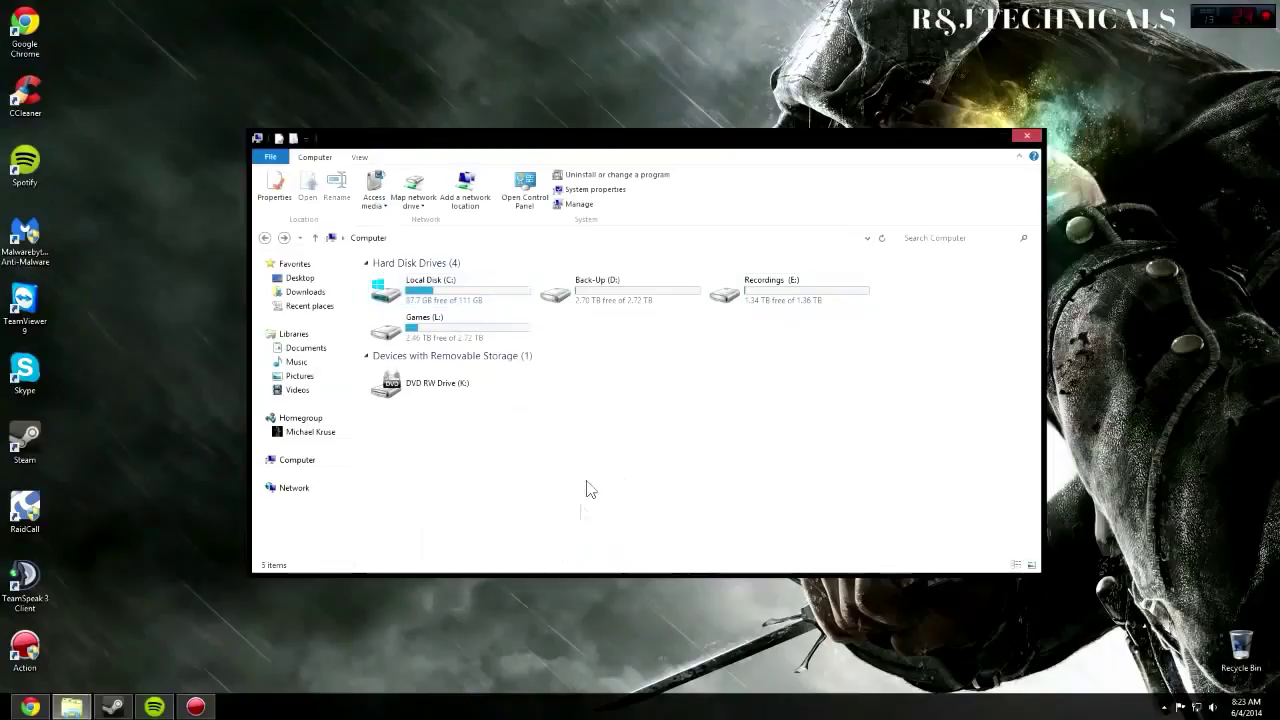
pyautogui.click(1027, 135)
pyautogui.moveTo(1277, 3)
pyautogui.moveTo(1257, 189)
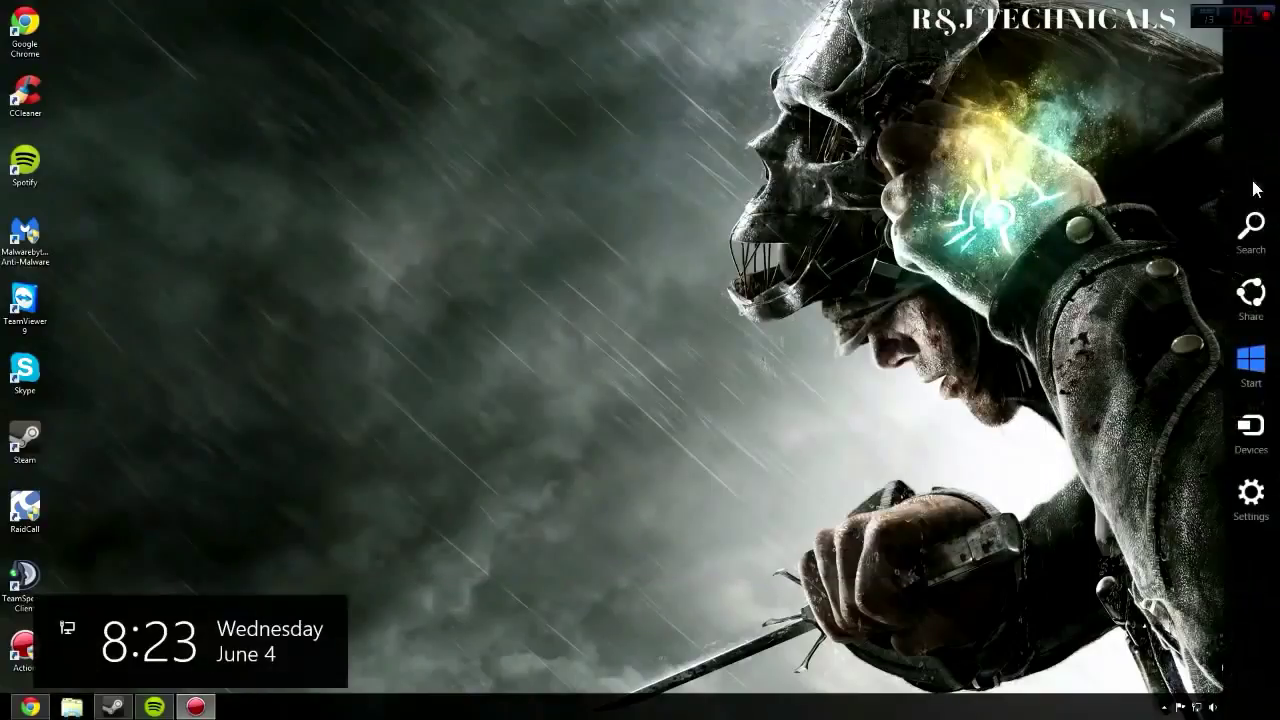
pyautogui.click(1250, 500)
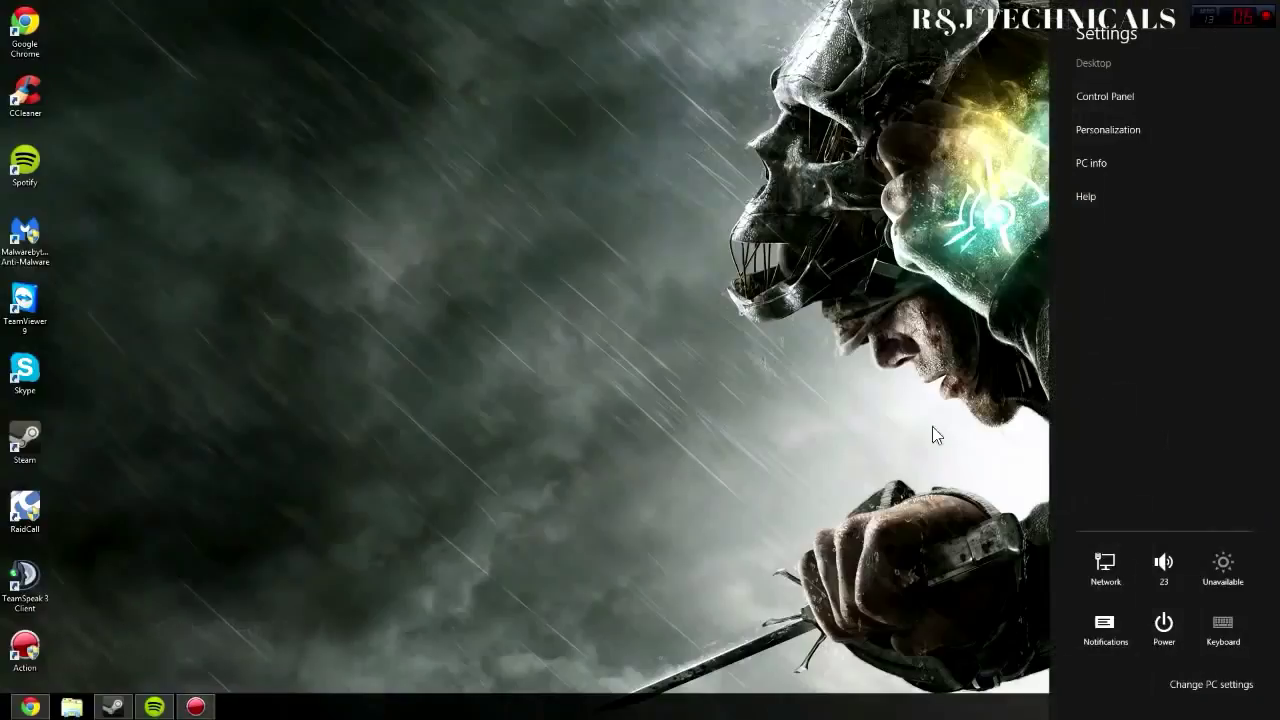
pyautogui.click(1100, 176)
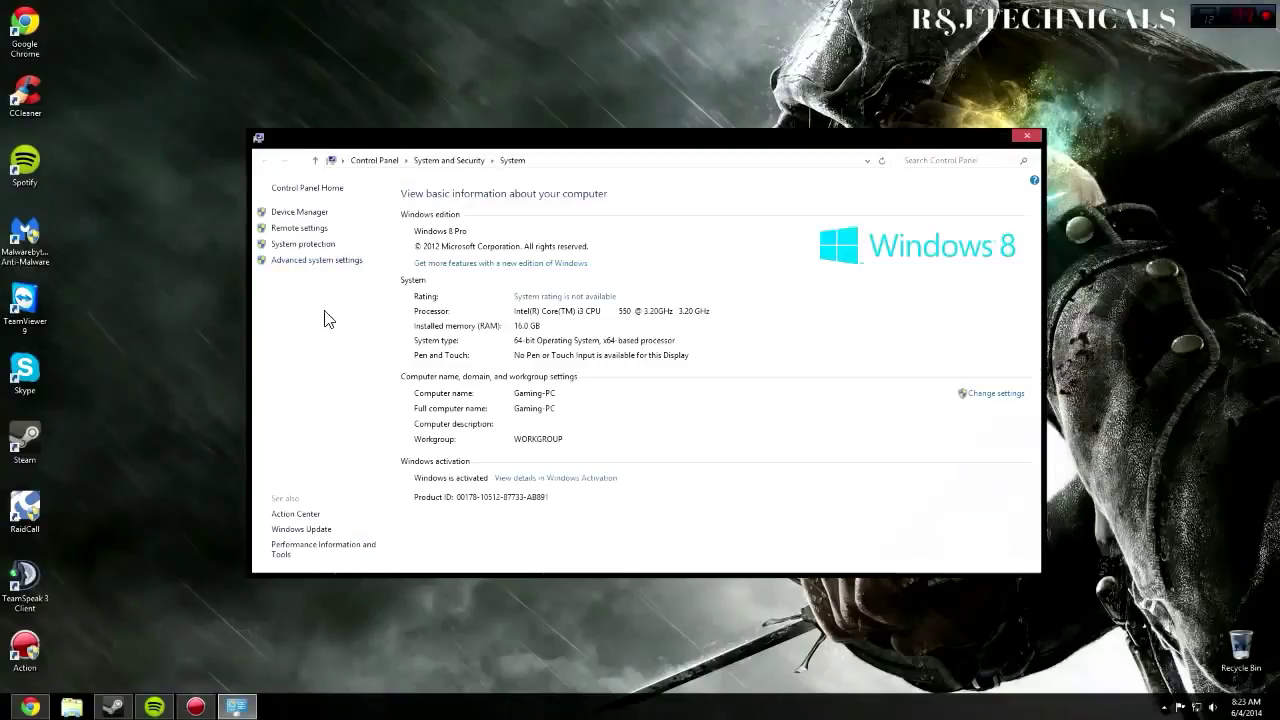
pyautogui.click(335, 261)
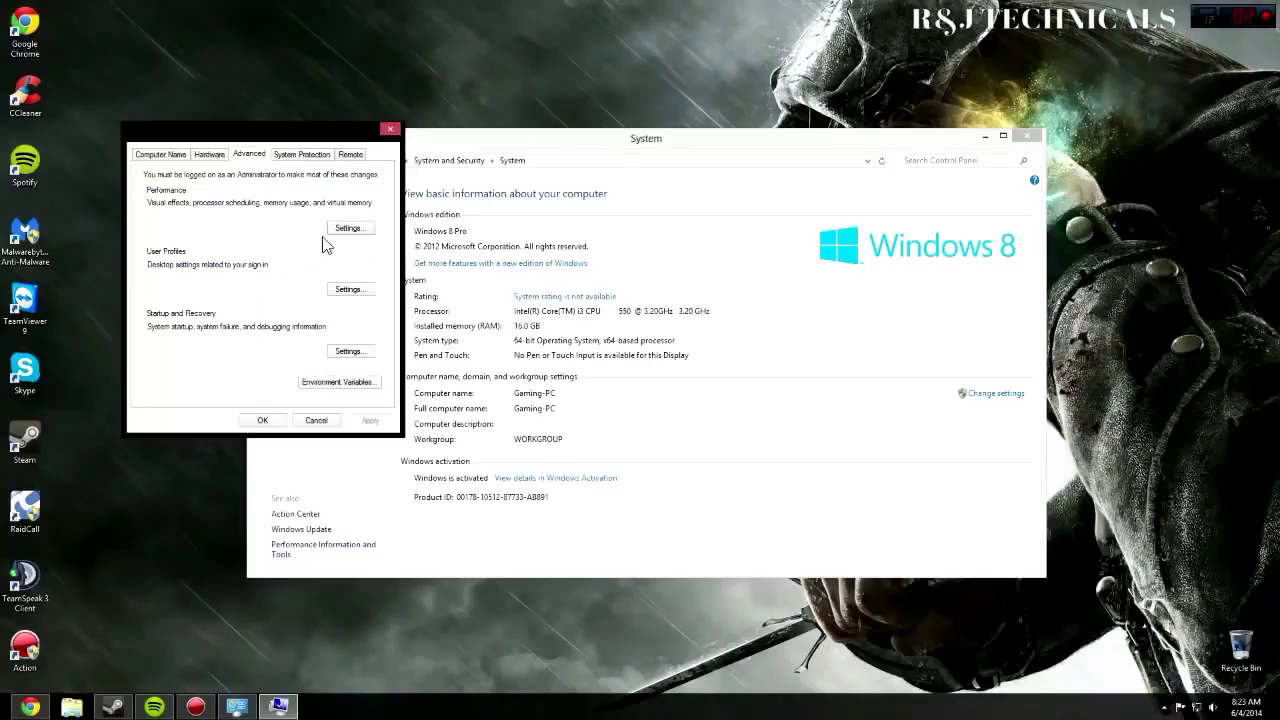
pyautogui.click(348, 228)
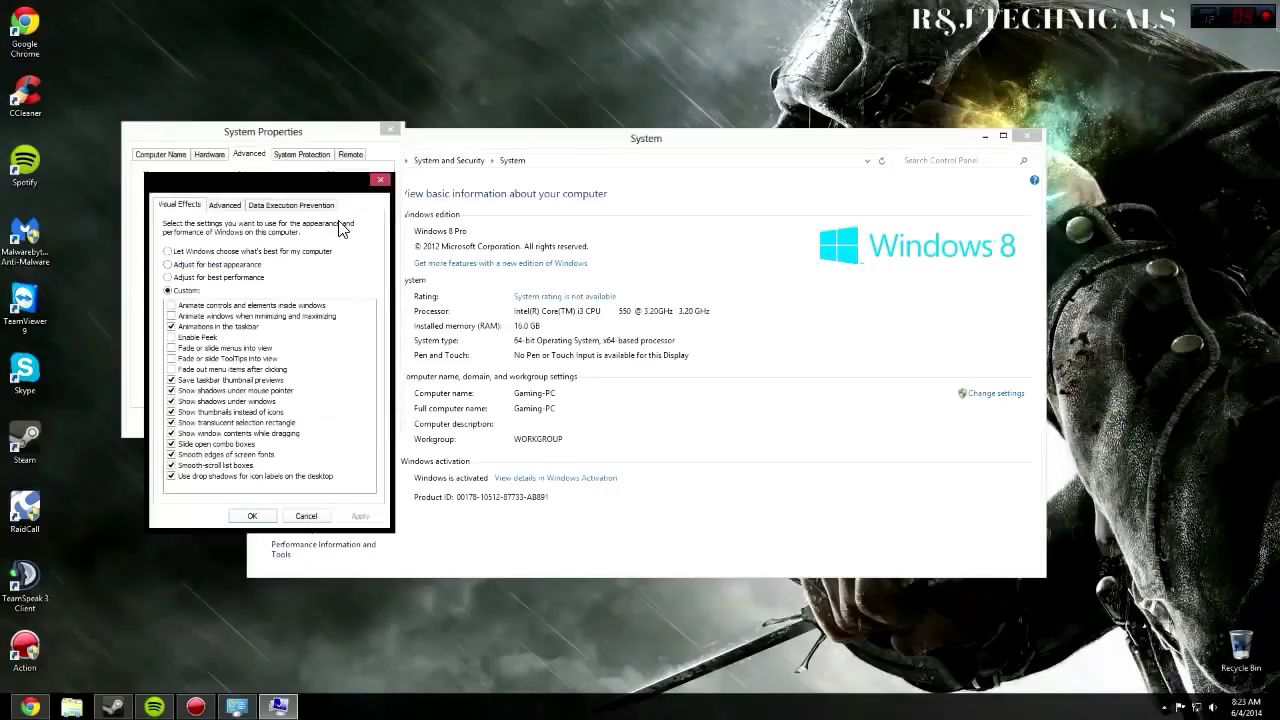
# Step: Choose best performance, then re-enable taskbar animations, thumbnails, shadows and translucent selection
pyautogui.click(186, 278)
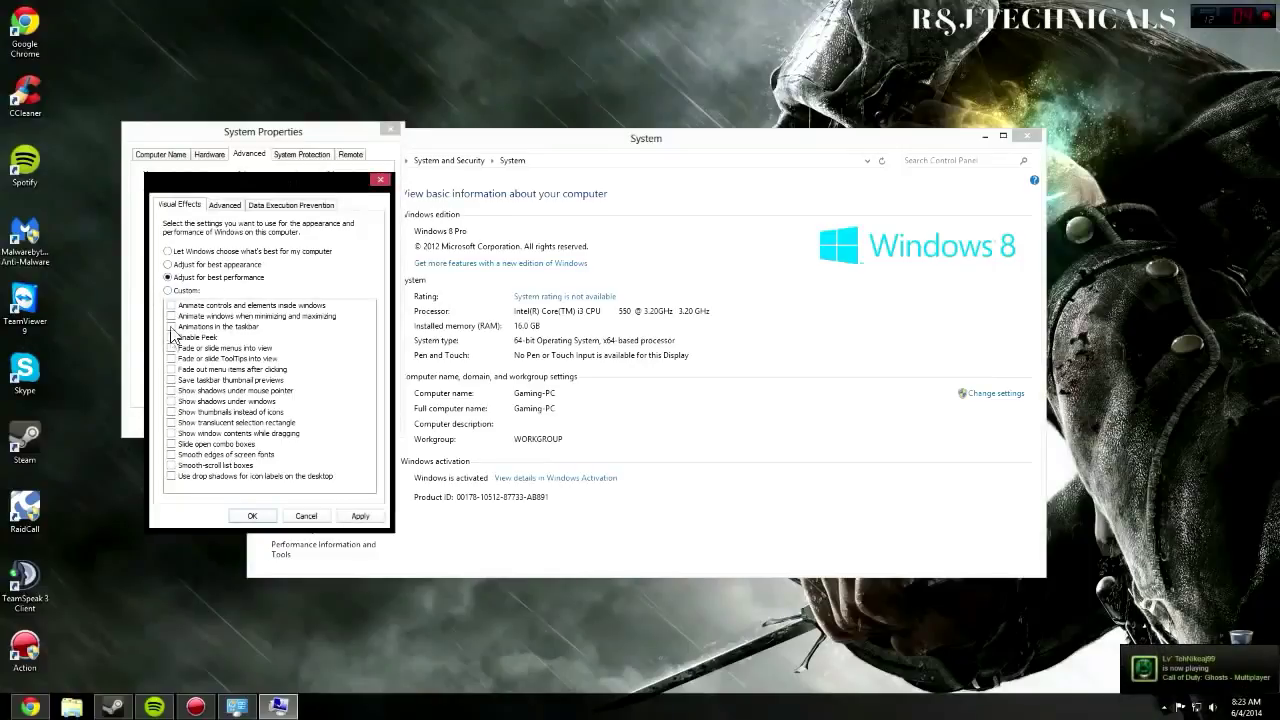
pyautogui.click(172, 327)
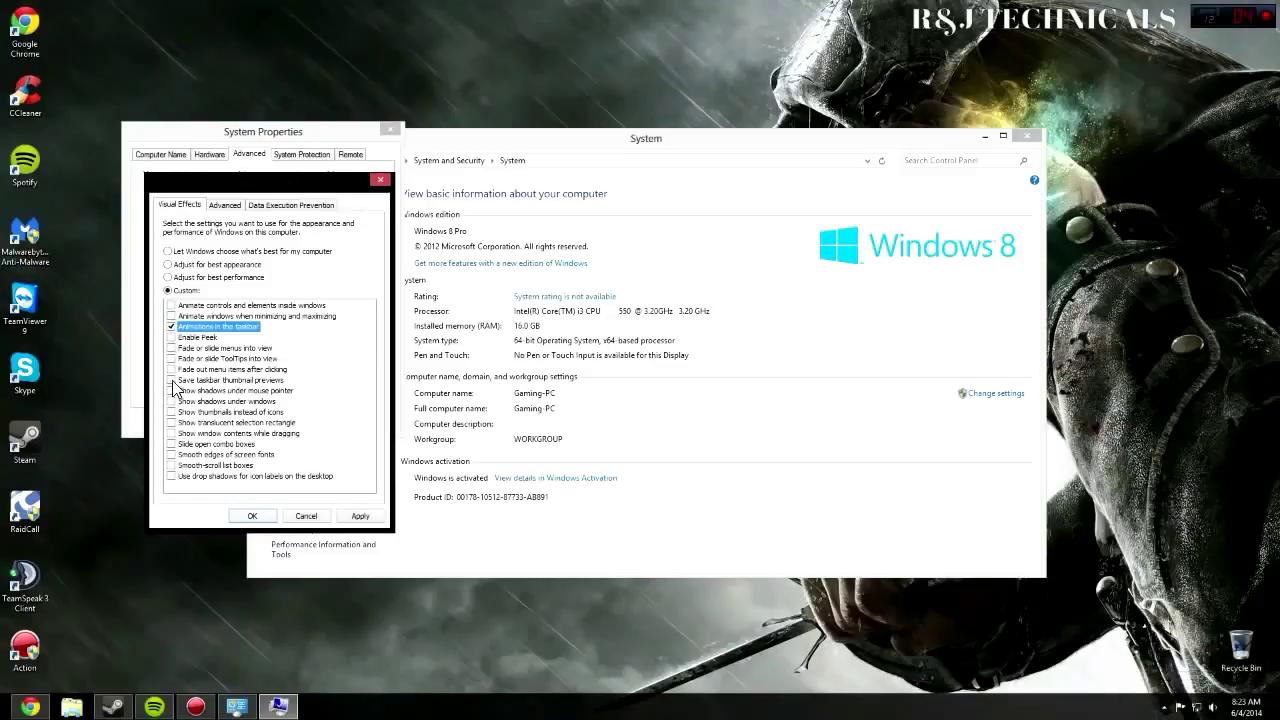
pyautogui.click(172, 380)
pyautogui.click(172, 390)
pyautogui.click(172, 401)
pyautogui.click(172, 412)
pyautogui.click(172, 422)
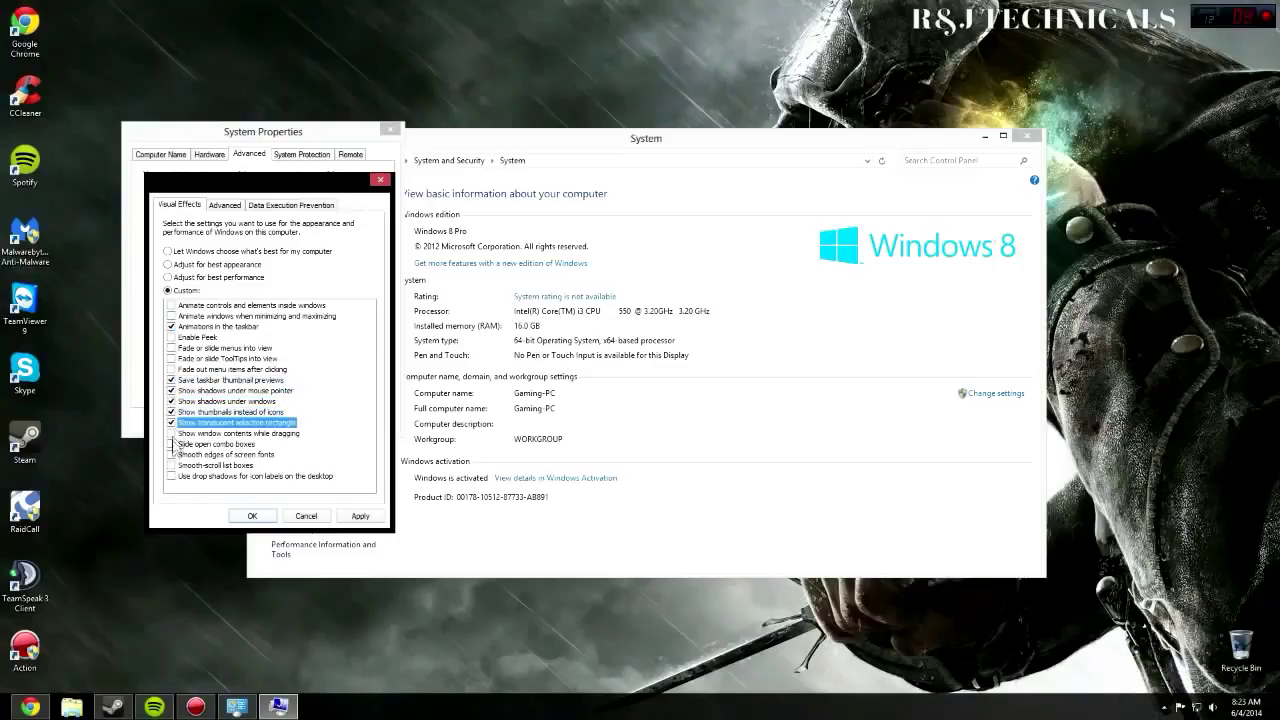
# Step: Re-enable drag contents, sliding combo boxes, font smoothing, smooth scrolling, icon label shadows, and apply
pyautogui.click(172, 433)
pyautogui.click(172, 444)
pyautogui.click(172, 454)
pyautogui.click(172, 465)
pyautogui.click(172, 476)
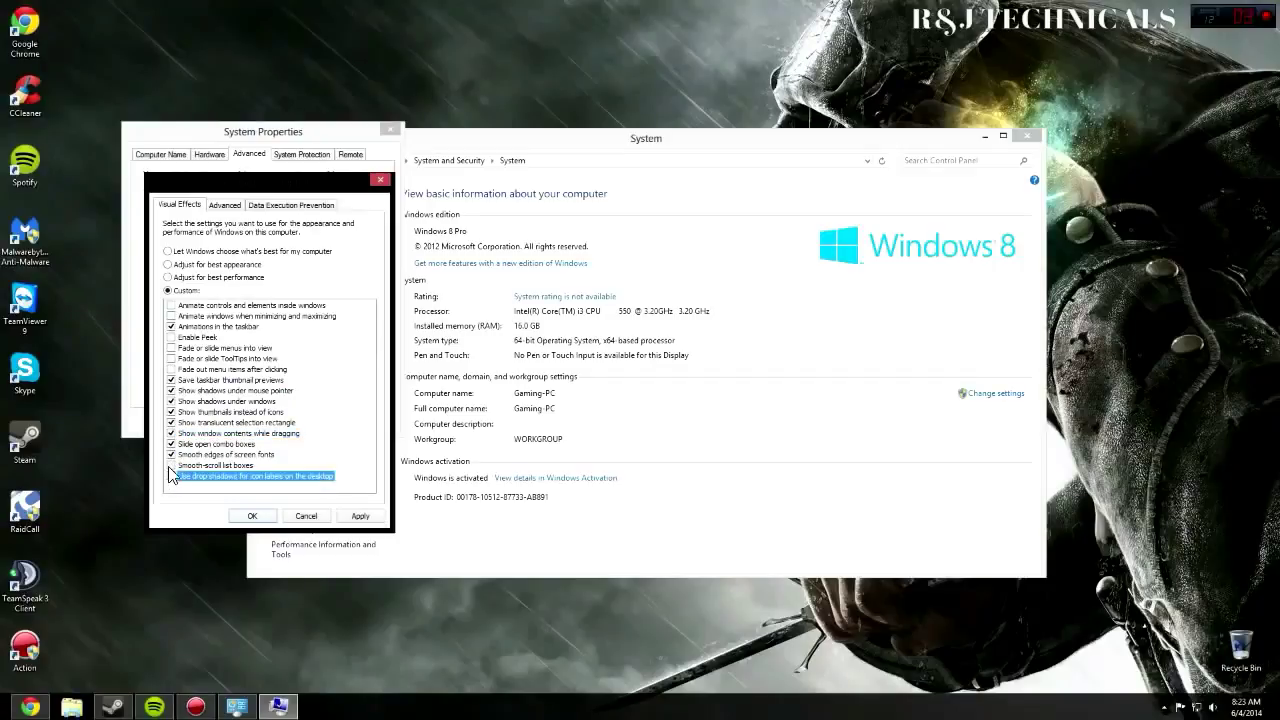
pyautogui.click(359, 516)
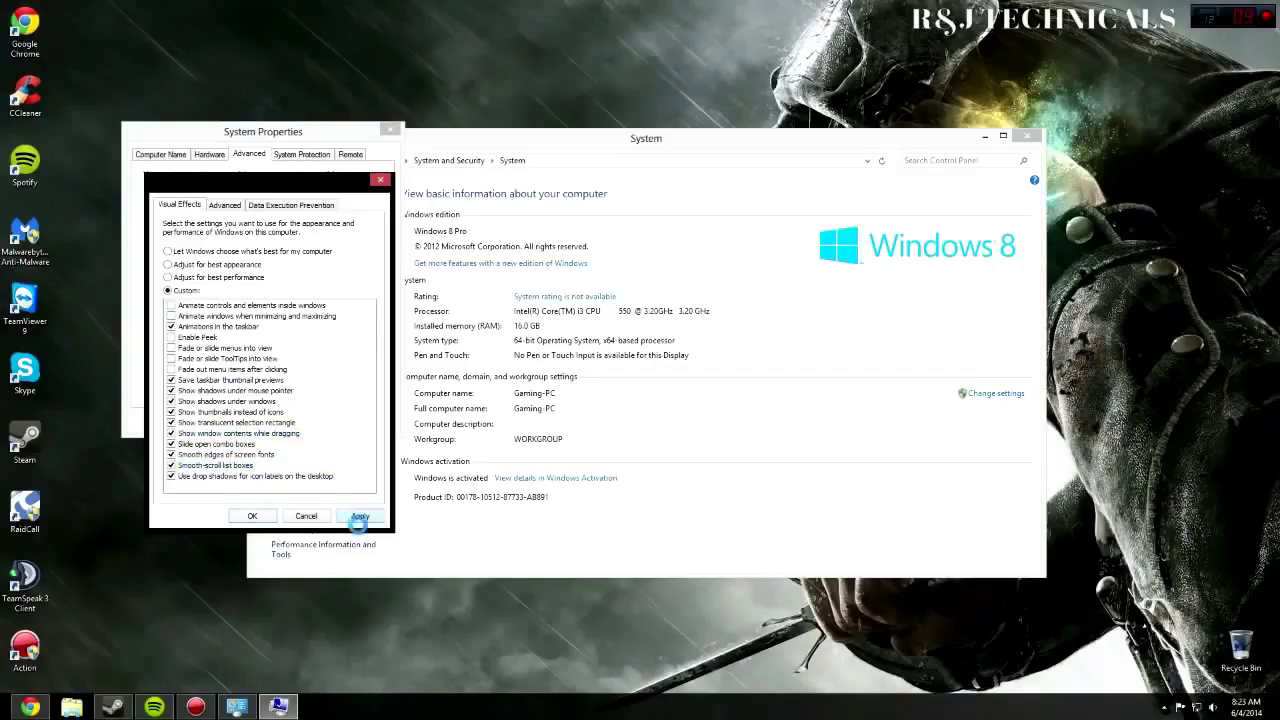
pyautogui.click(252, 516)
pyautogui.click(263, 418)
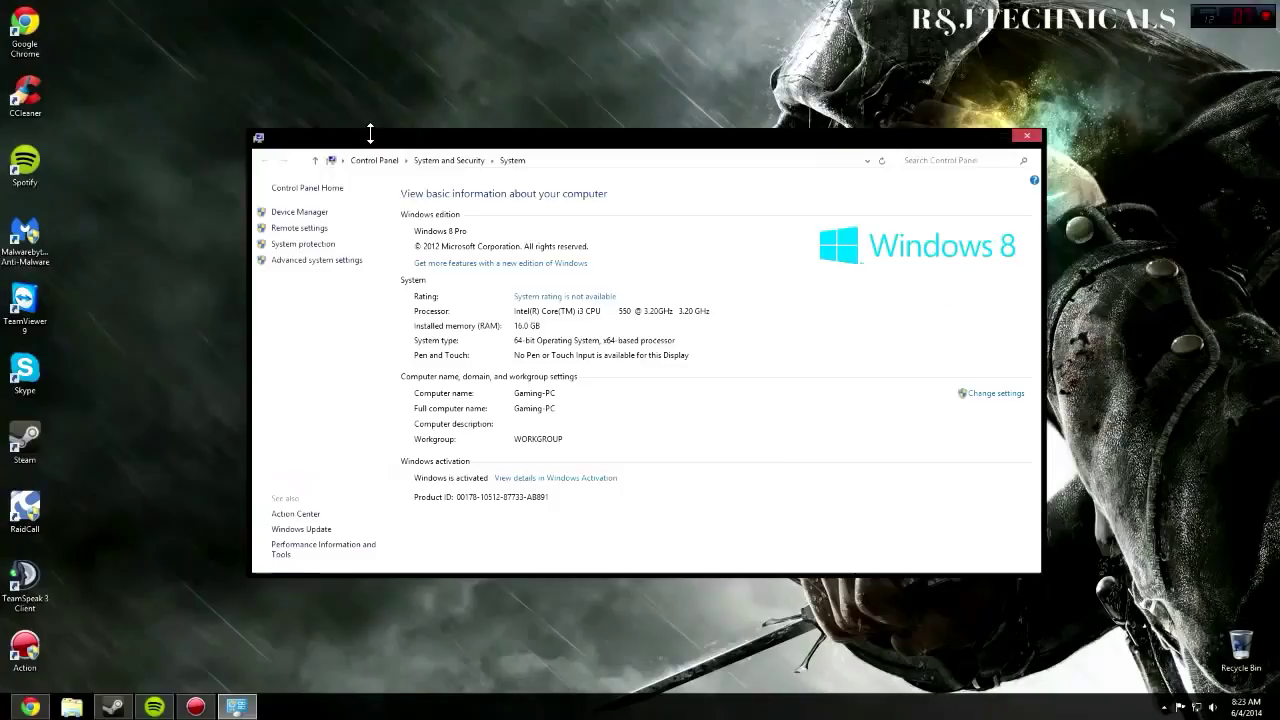
# Step: Close the System window, minimize Action!, and briefly open and close Libraries
pyautogui.click(1026, 135)
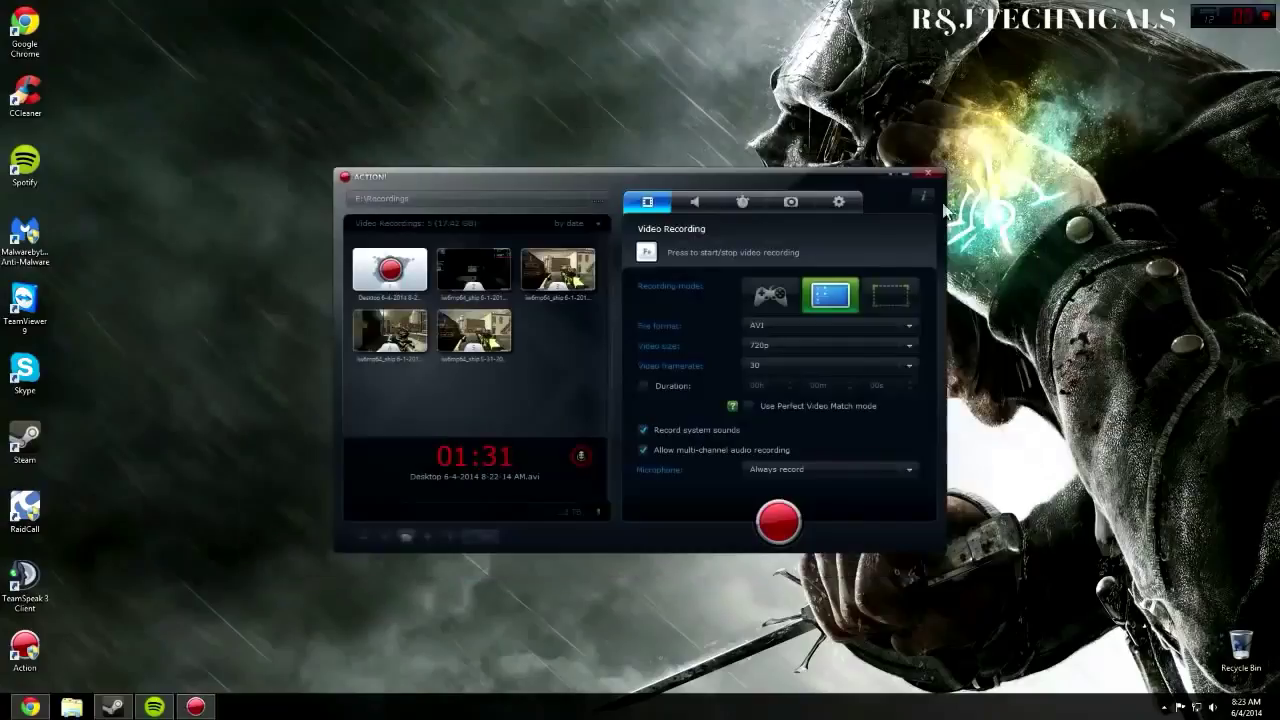
pyautogui.click(906, 172)
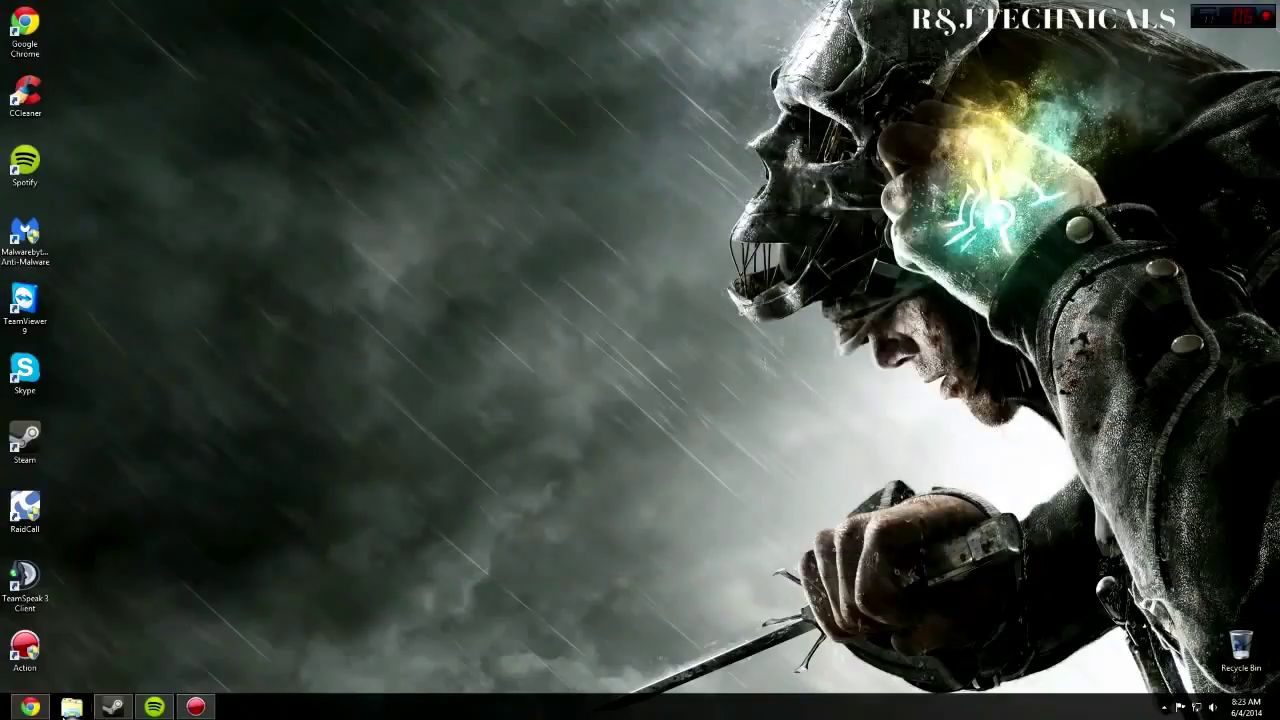
pyautogui.click(71, 706)
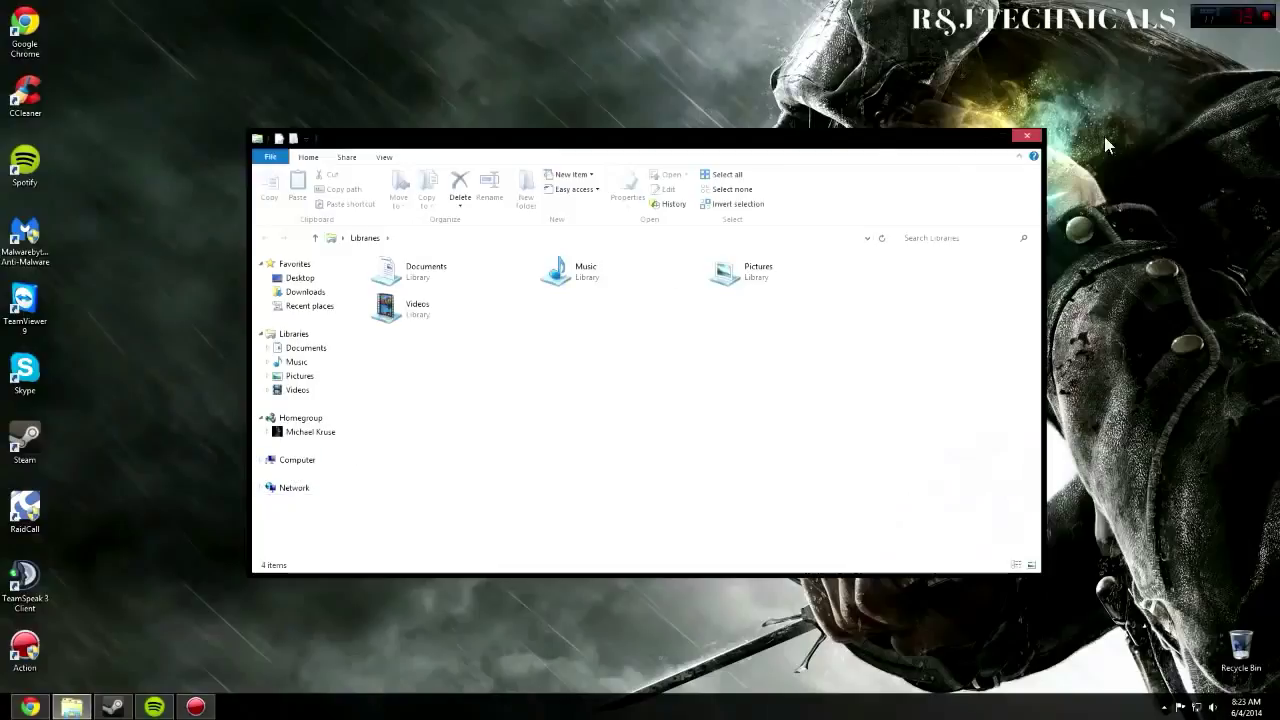
pyautogui.click(1027, 135)
# Step: Open and close Personalization from the Settings charm, then reopen the Settings pane
pyautogui.moveTo(1278, 3)
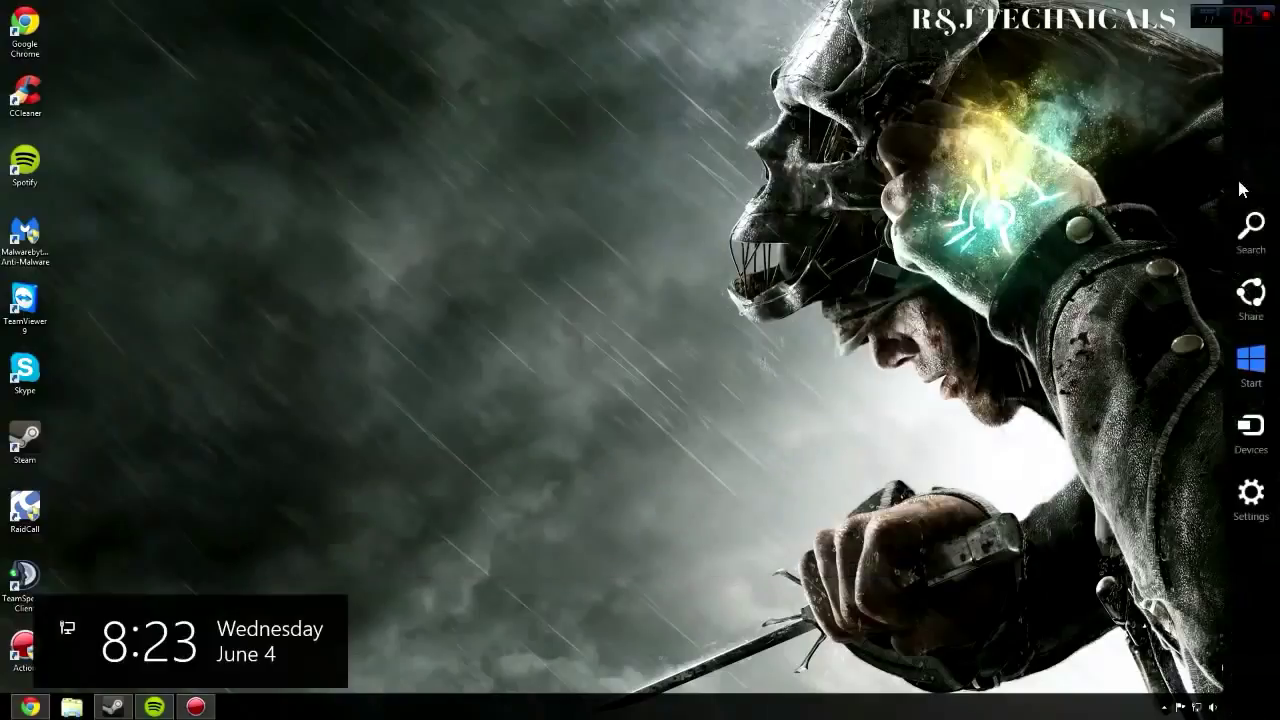
pyautogui.click(1249, 491)
pyautogui.click(1122, 134)
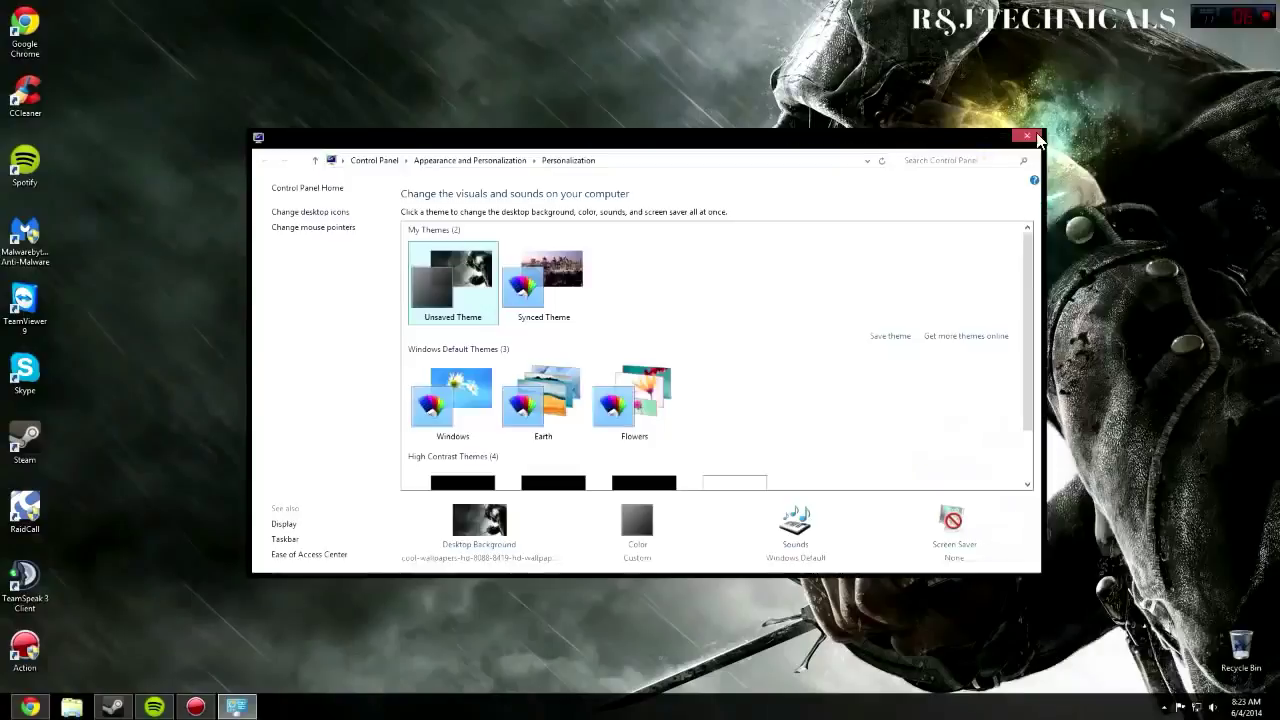
pyautogui.click(1032, 138)
pyautogui.moveTo(1278, 3)
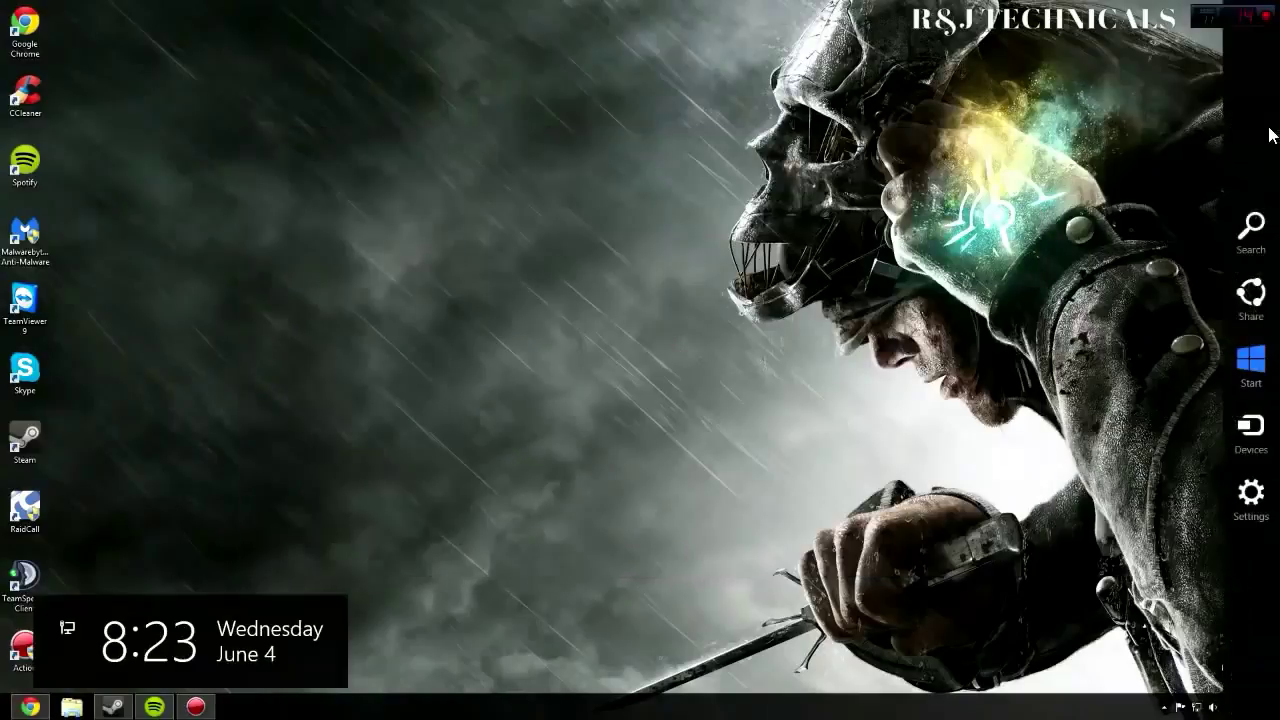
pyautogui.click(1249, 491)
# Step: Set virtual memory to No paging file on every drive, totalling 0 MB
pyautogui.click(1122, 158)
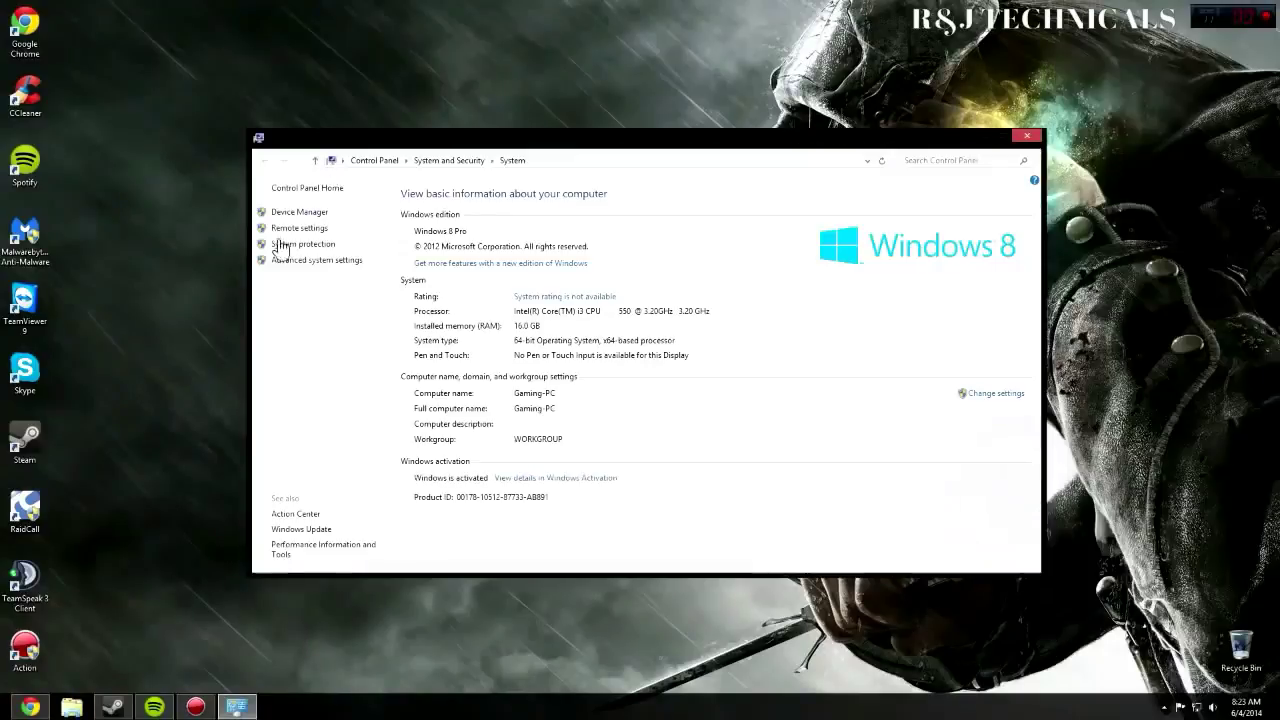
pyautogui.click(326, 262)
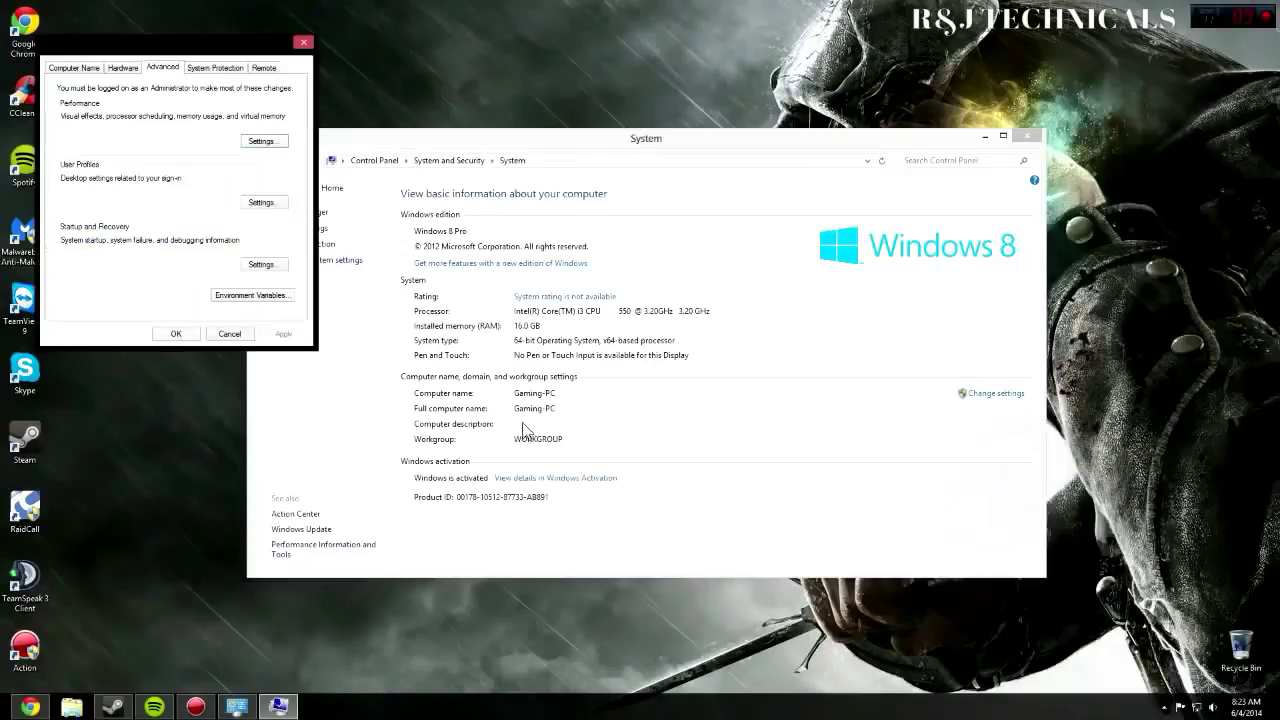
pyautogui.click(261, 141)
pyautogui.click(139, 118)
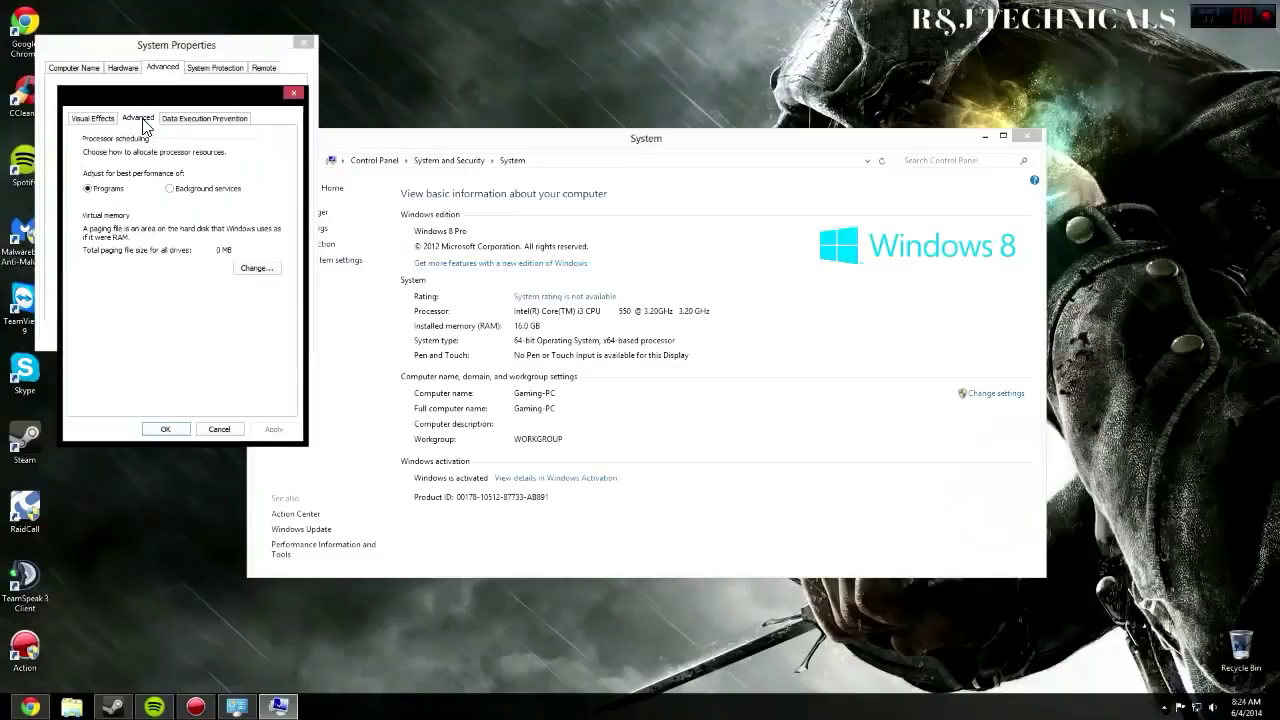
pyautogui.click(255, 268)
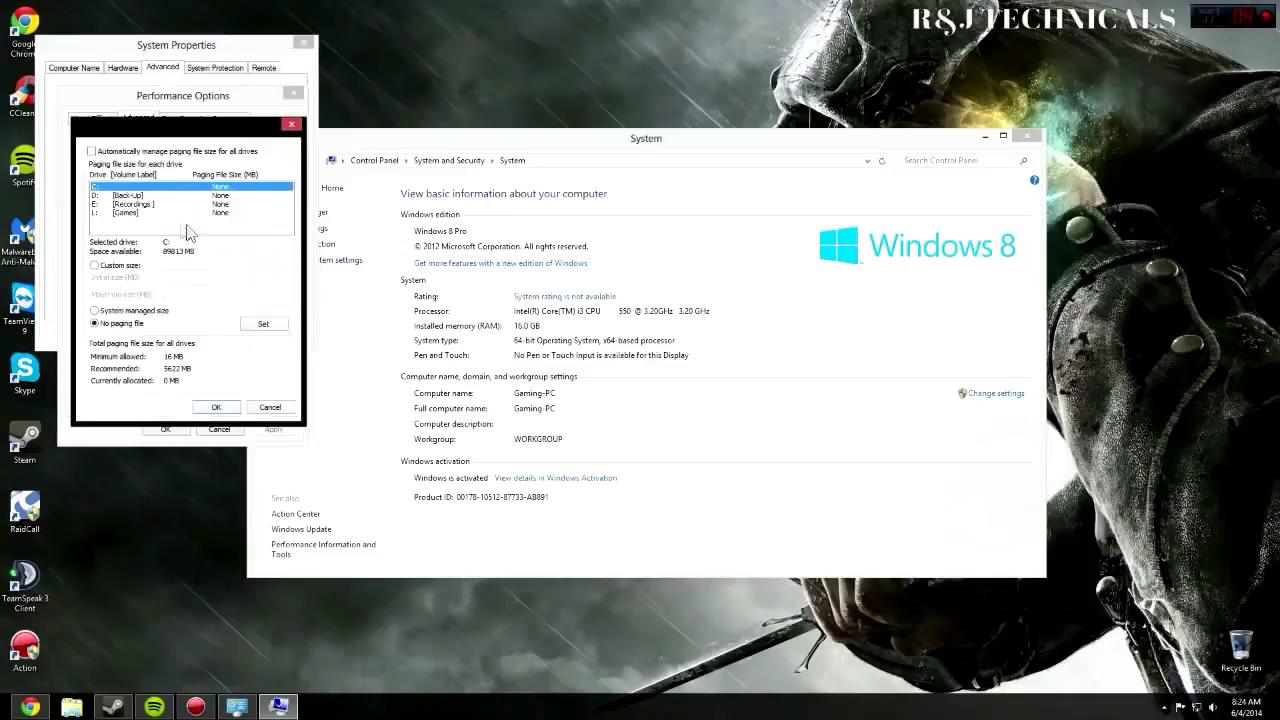
pyautogui.click(216, 407)
pyautogui.click(212, 119)
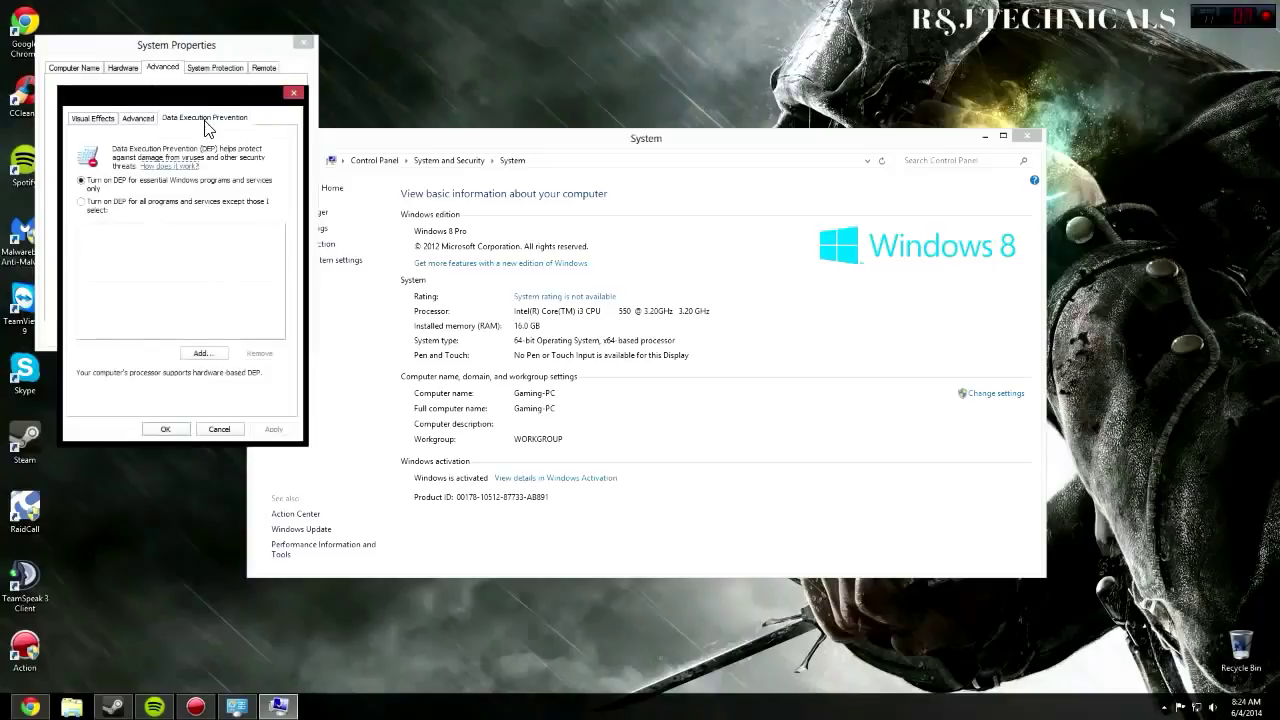
# Step: Close Performance Options and check Startup and Recovery without changes
pyautogui.click(136, 119)
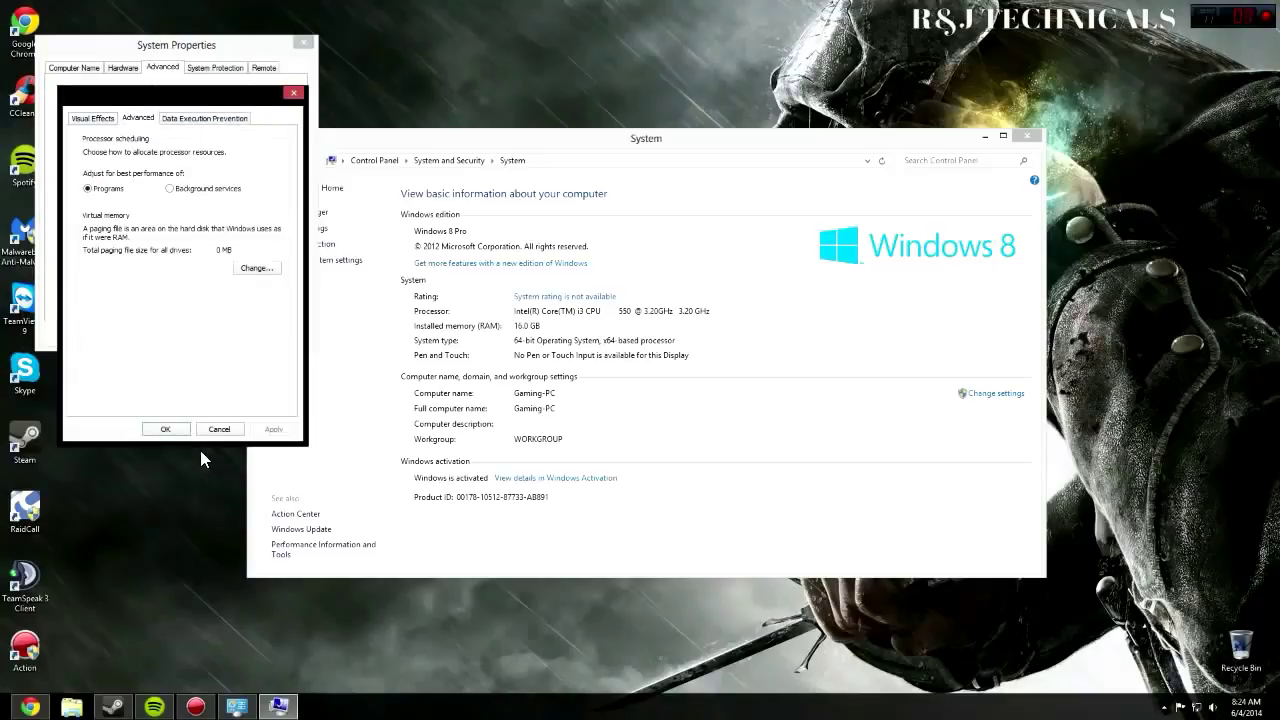
pyautogui.click(219, 428)
pyautogui.click(250, 266)
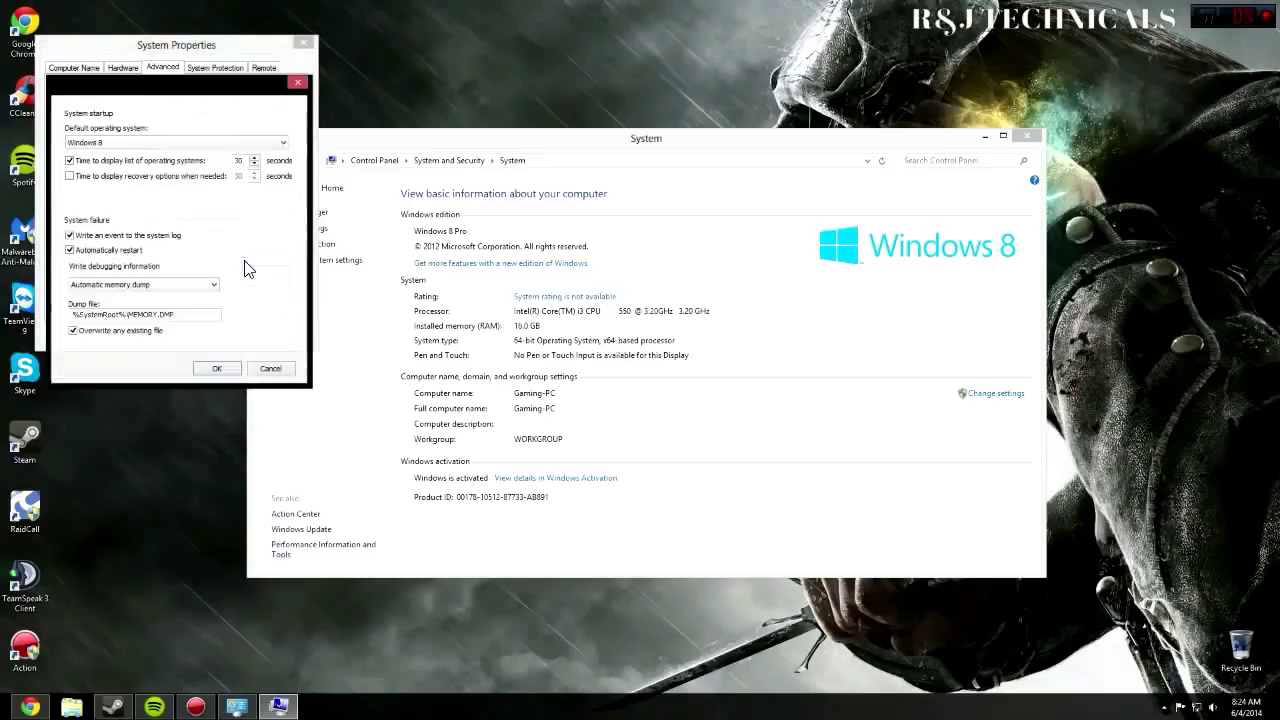
pyautogui.click(269, 368)
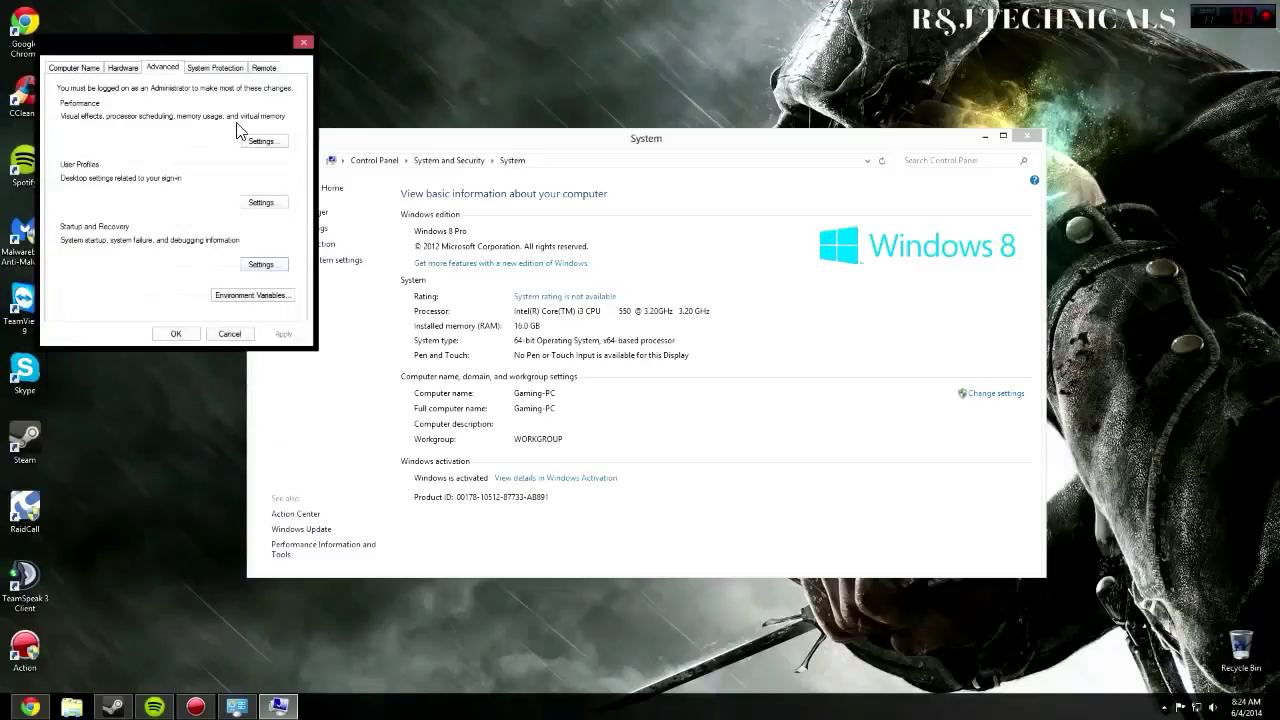
# Step: Disable system protection for Local Disk (C:) and close System Properties
pyautogui.click(224, 68)
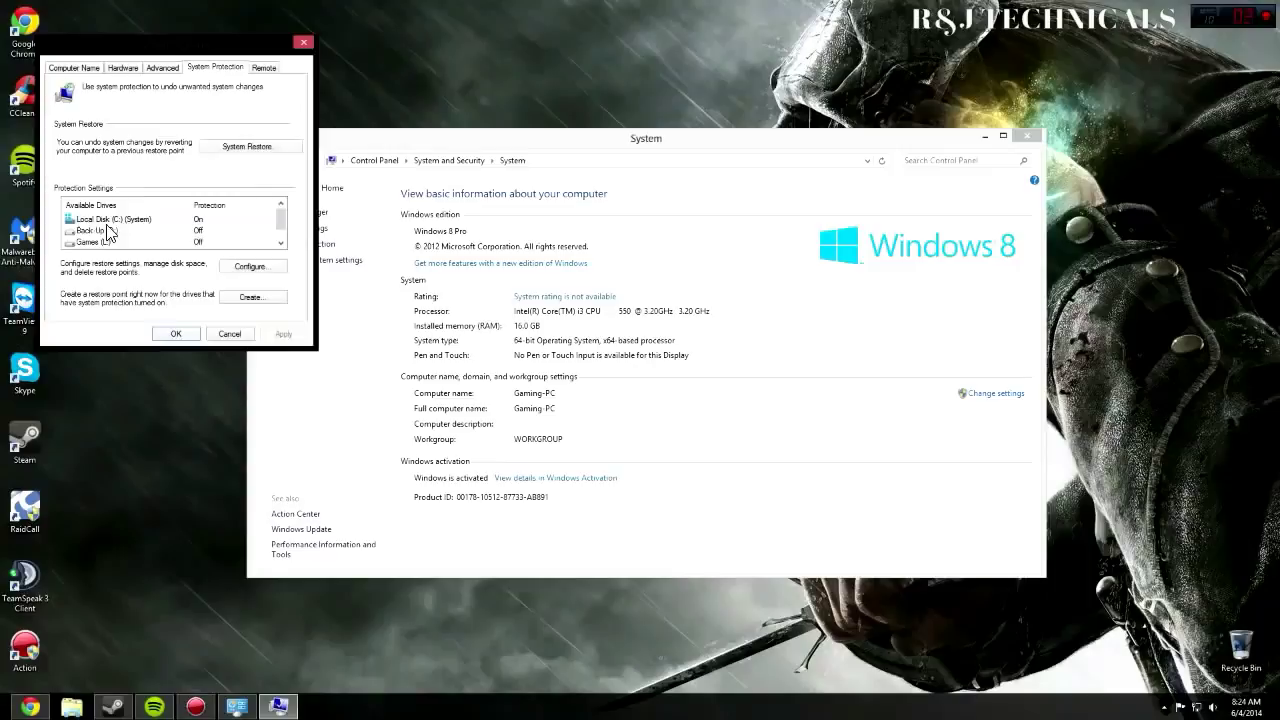
pyautogui.click(112, 222)
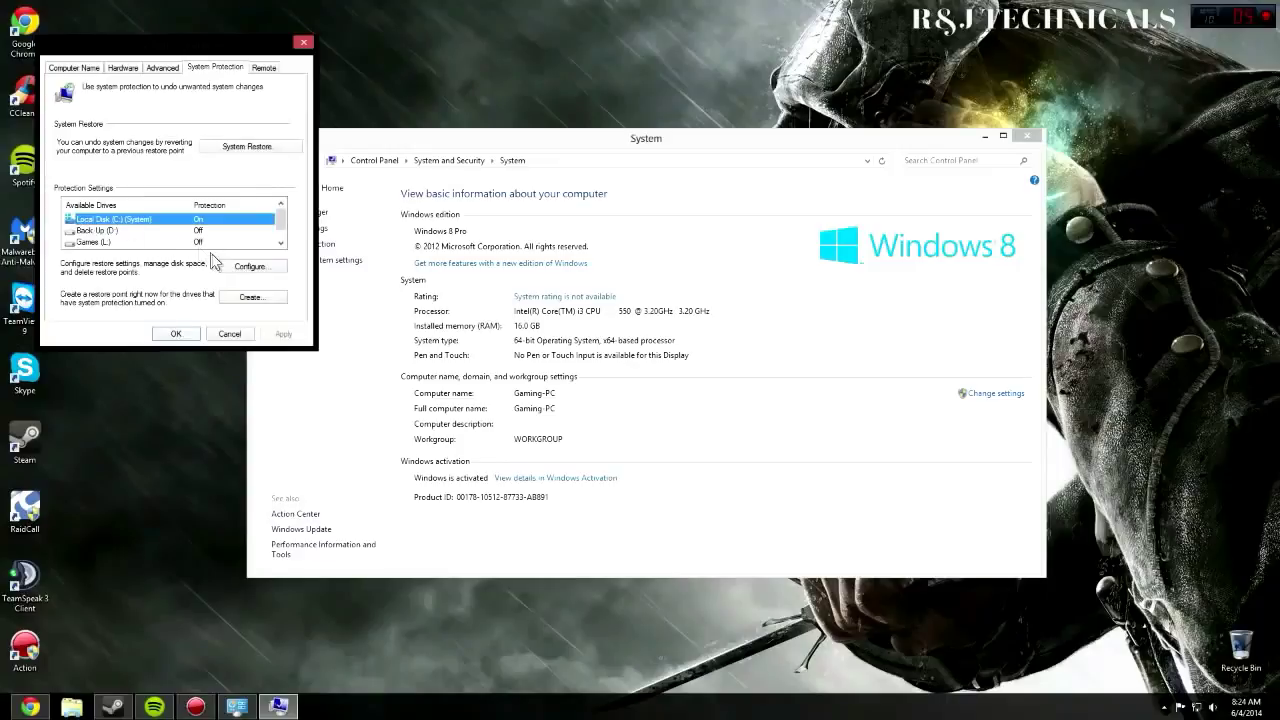
pyautogui.click(250, 267)
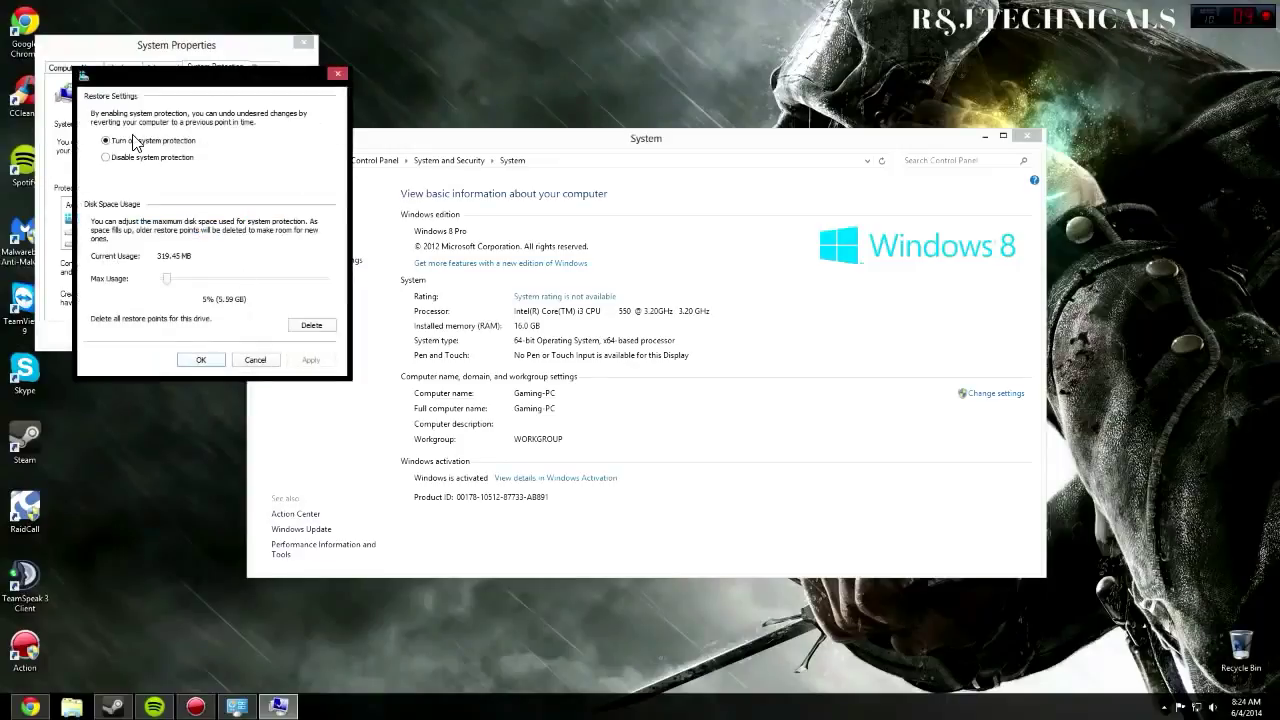
pyautogui.click(135, 158)
pyautogui.click(311, 359)
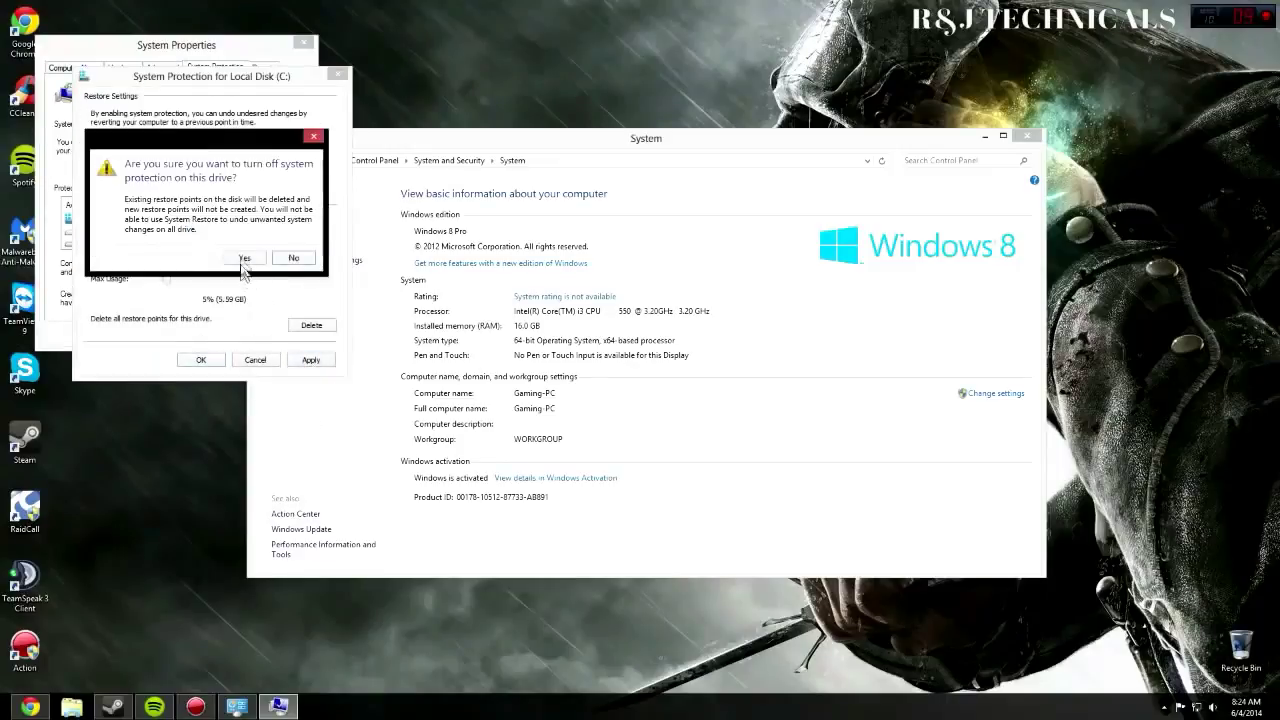
pyautogui.click(243, 259)
pyautogui.click(200, 359)
pyautogui.click(176, 334)
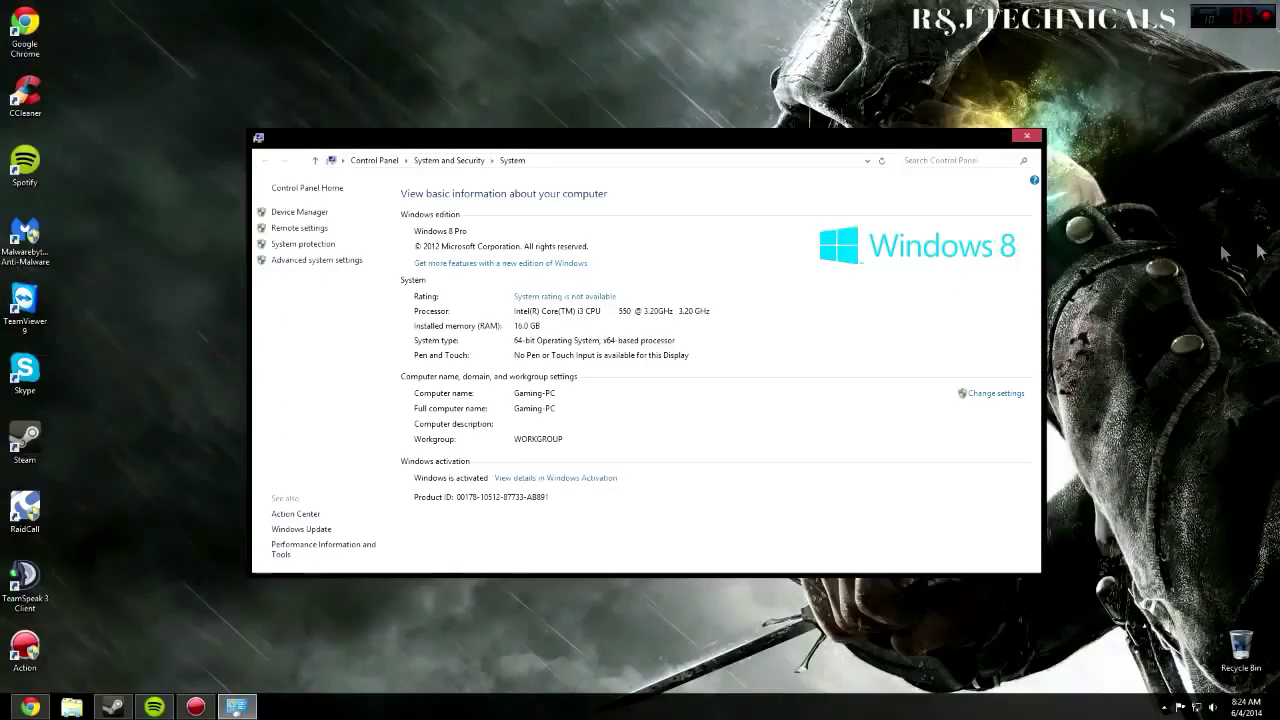
# Step: Close the System window and select all five drives in File Explorer's Computer view
pyautogui.click(1029, 135)
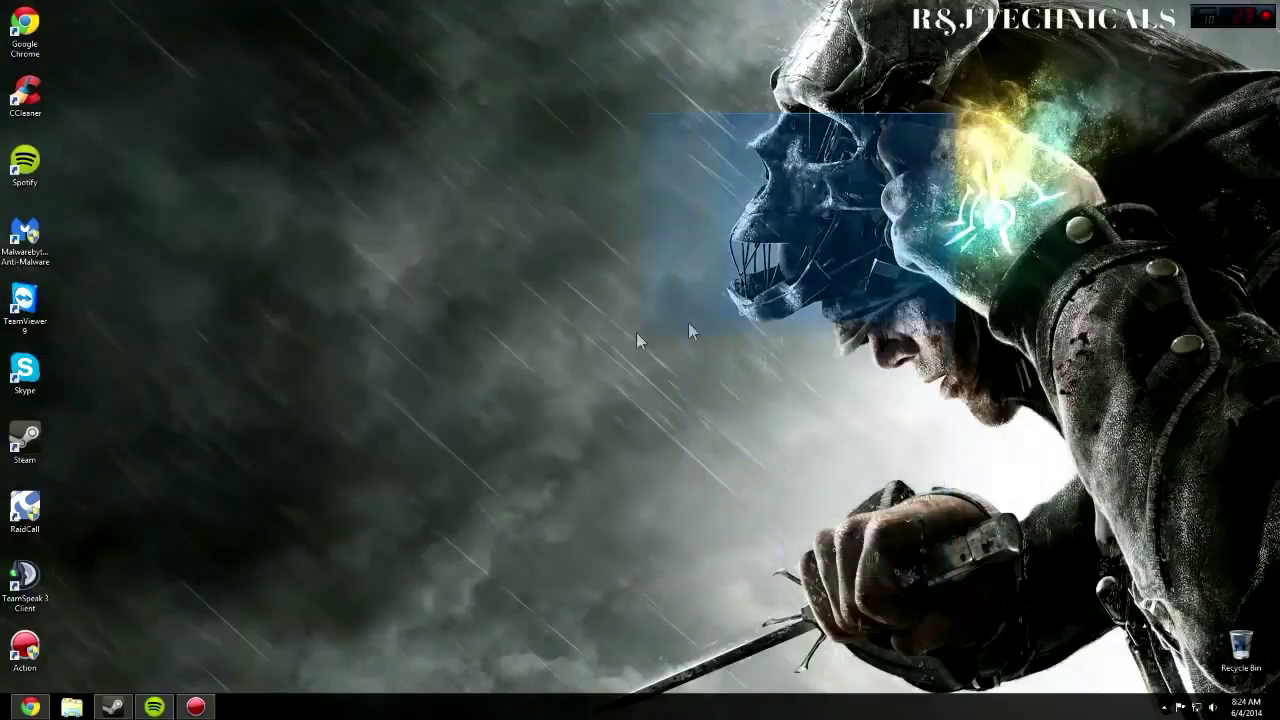
pyautogui.click(71, 706)
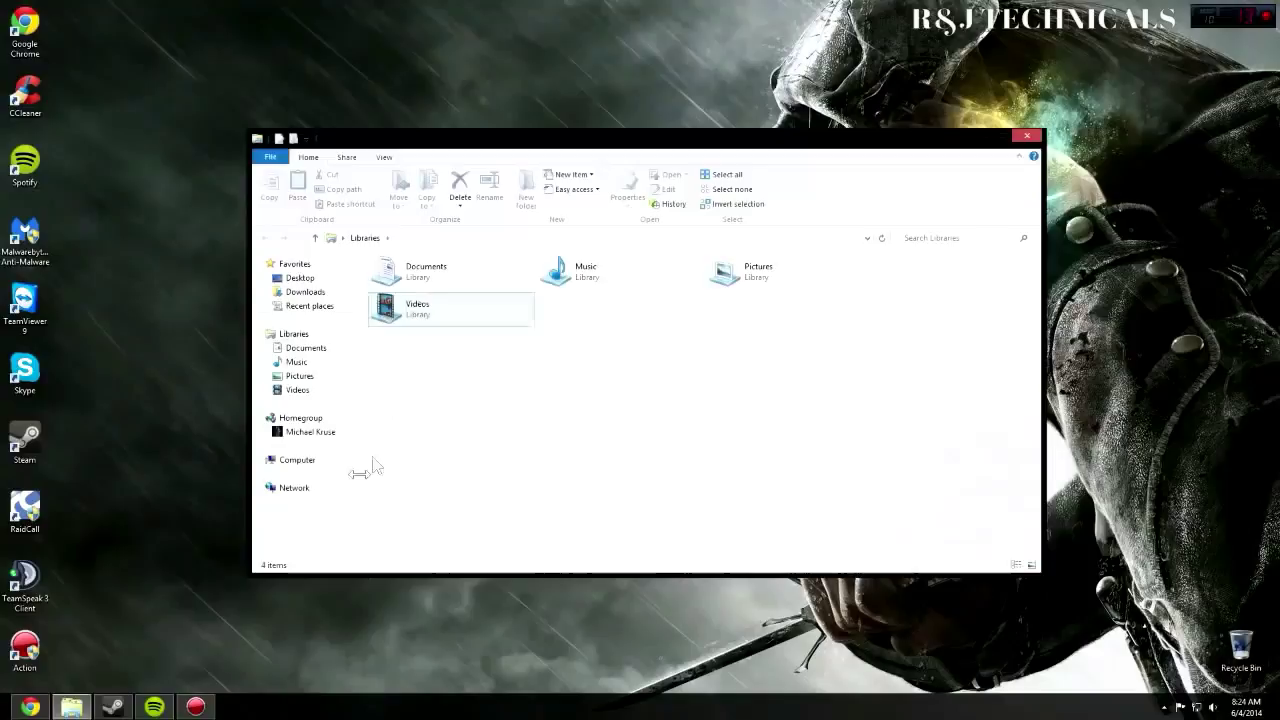
pyautogui.click(297, 459)
pyautogui.moveTo(726, 488); pyautogui.dragTo(463, 391)
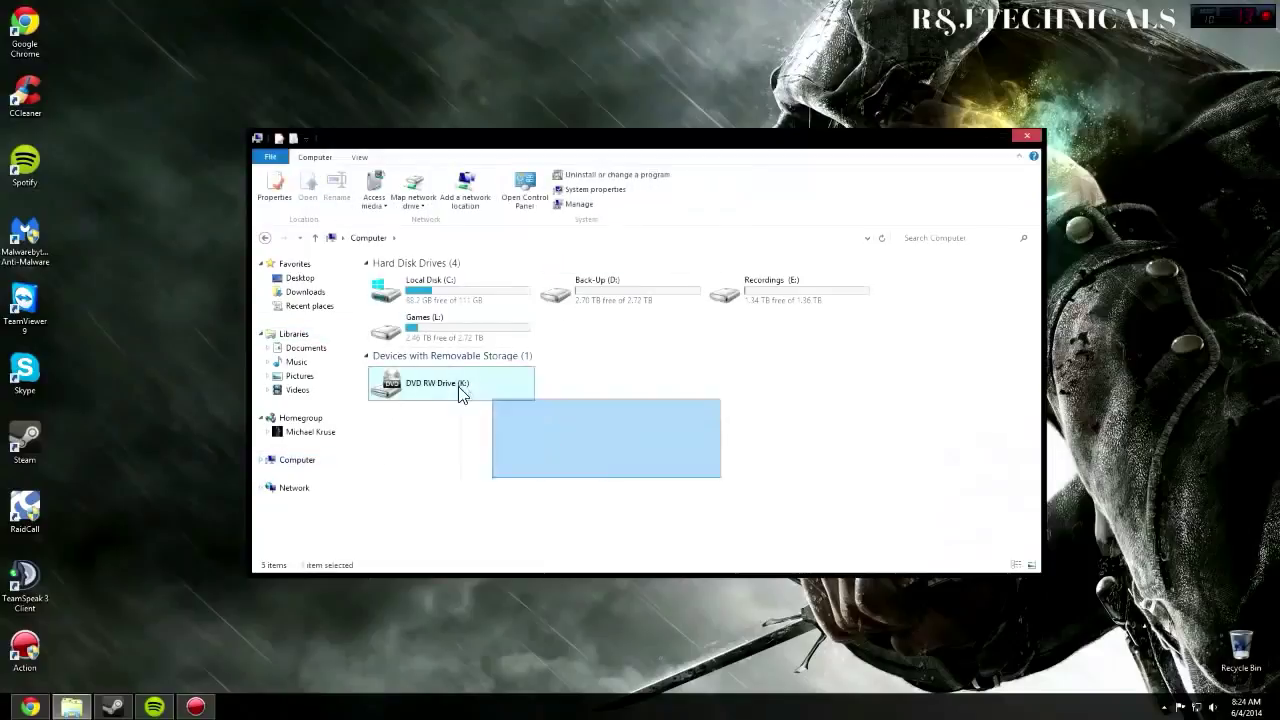
pyautogui.moveTo(932, 403); pyautogui.dragTo(519, 443)
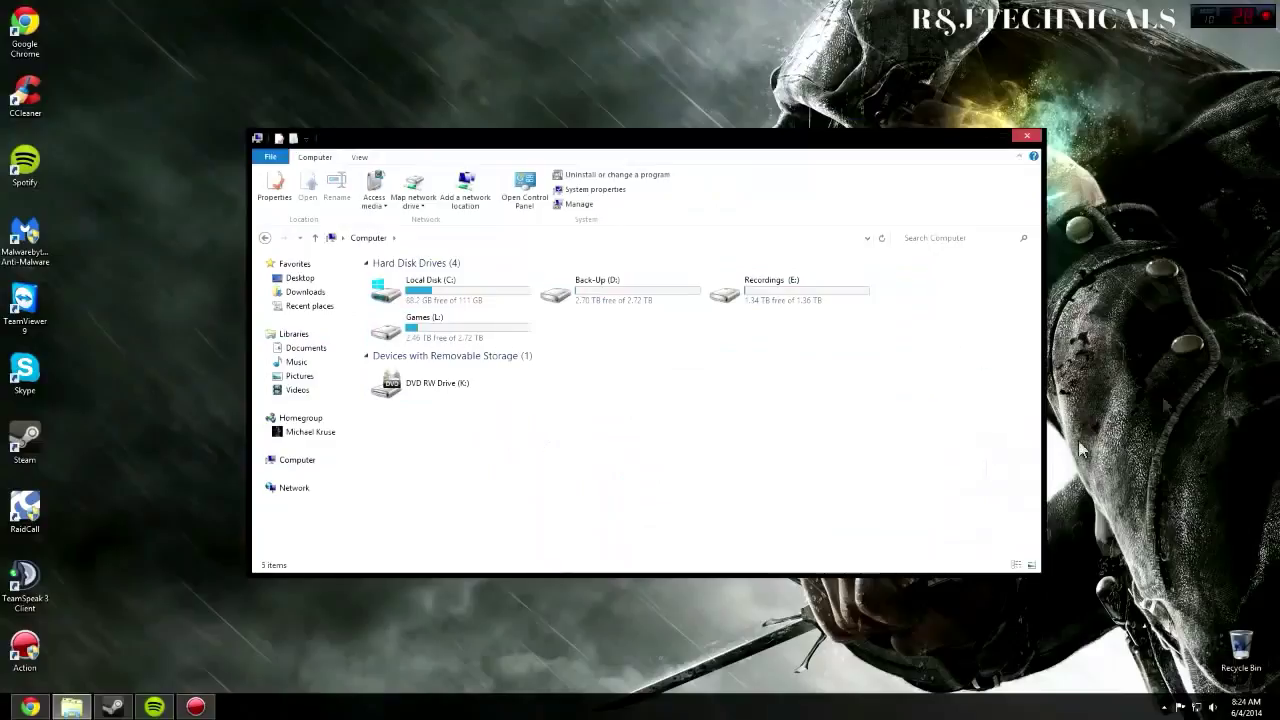
# Step: Open Control Panel's User Accounts page and confirm UAC is set to Never notify
pyautogui.click(1027, 135)
pyautogui.moveTo(1246, 402)
pyautogui.click(1250, 494)
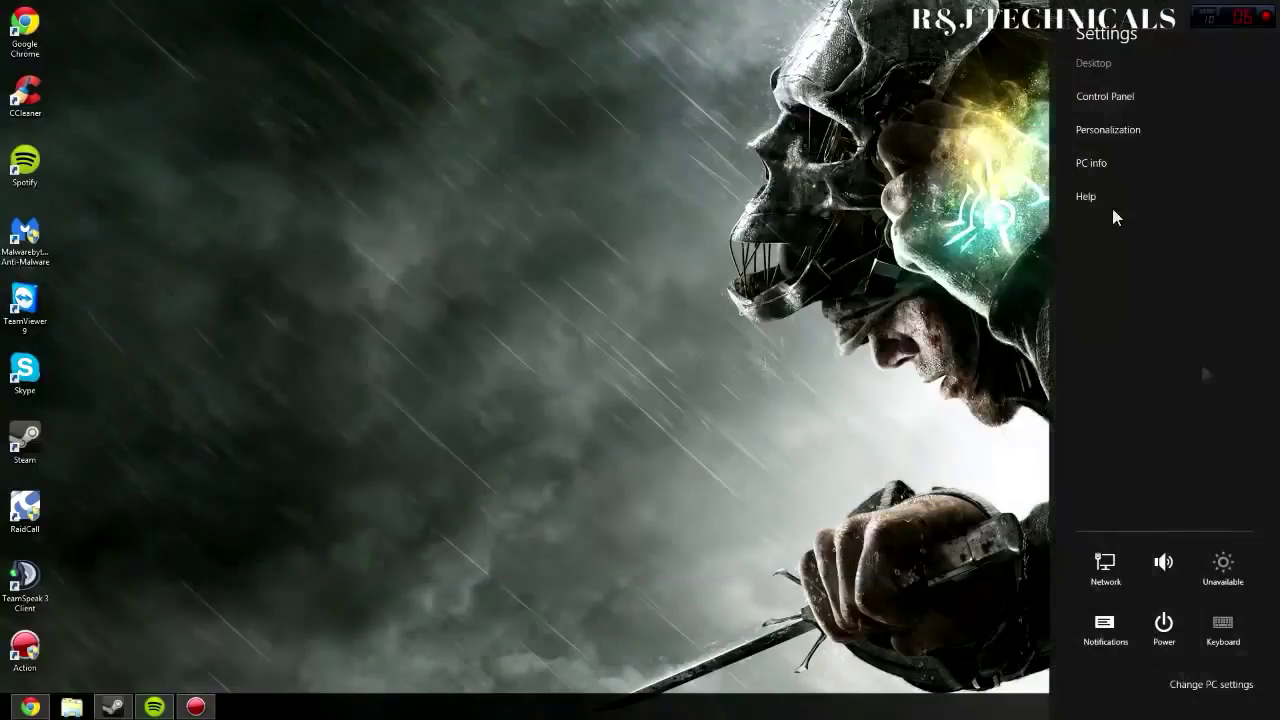
pyautogui.click(1156, 96)
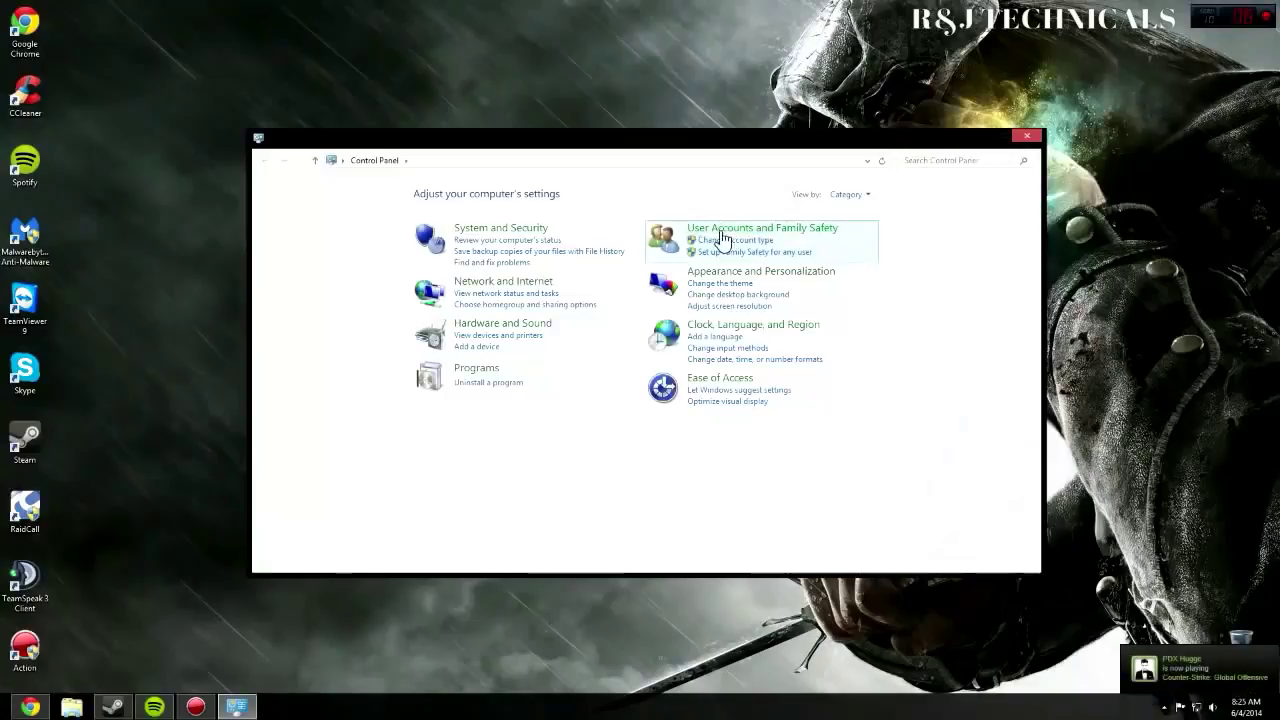
pyautogui.click(728, 231)
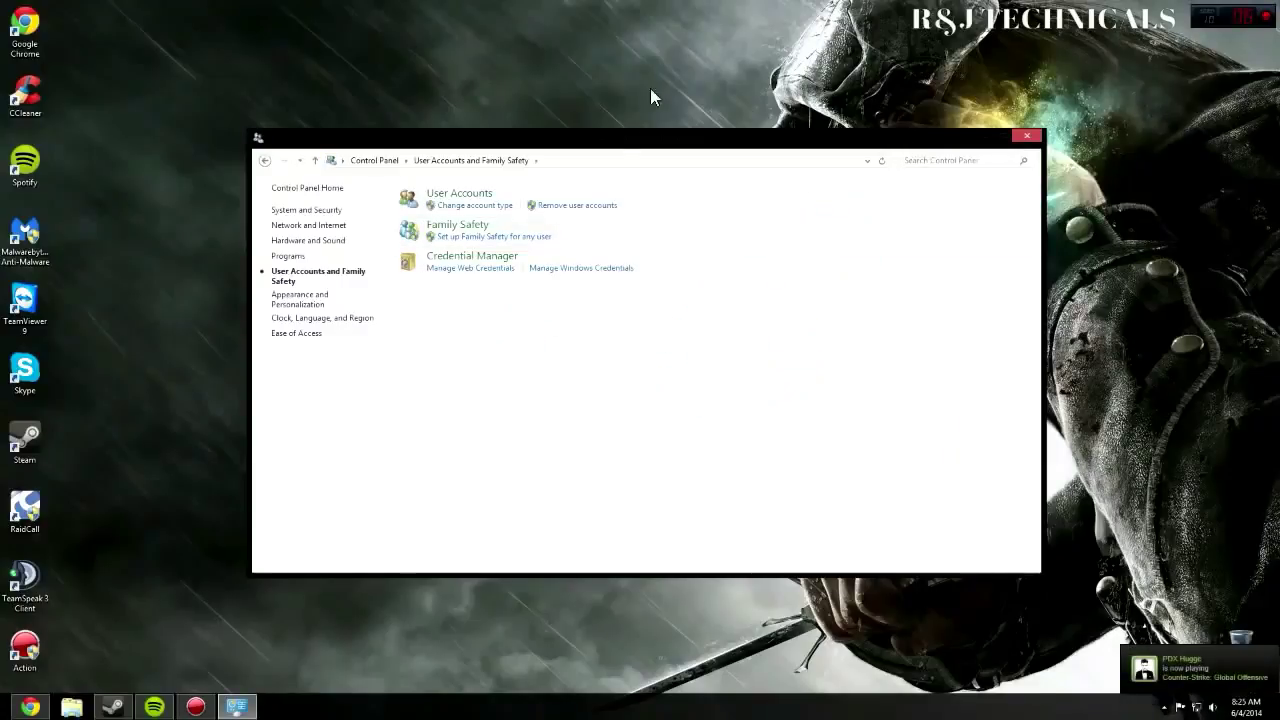
pyautogui.click(460, 196)
pyautogui.click(473, 293)
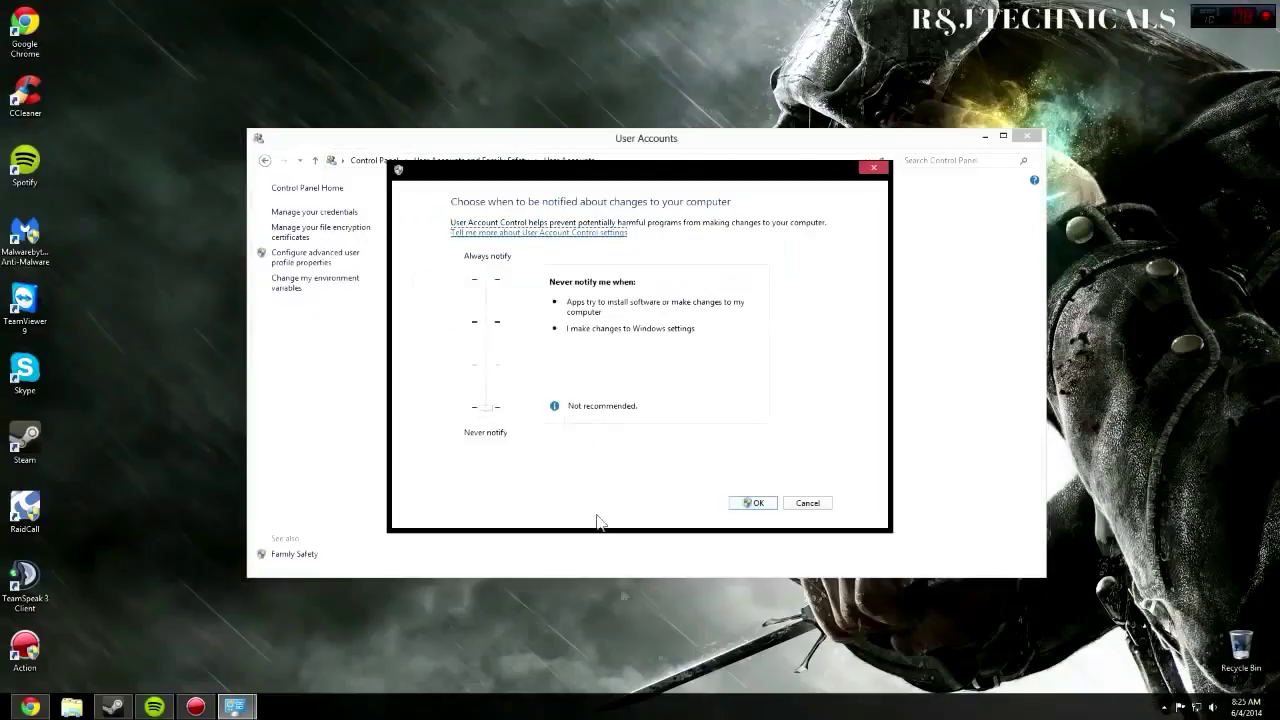
pyautogui.click(800, 504)
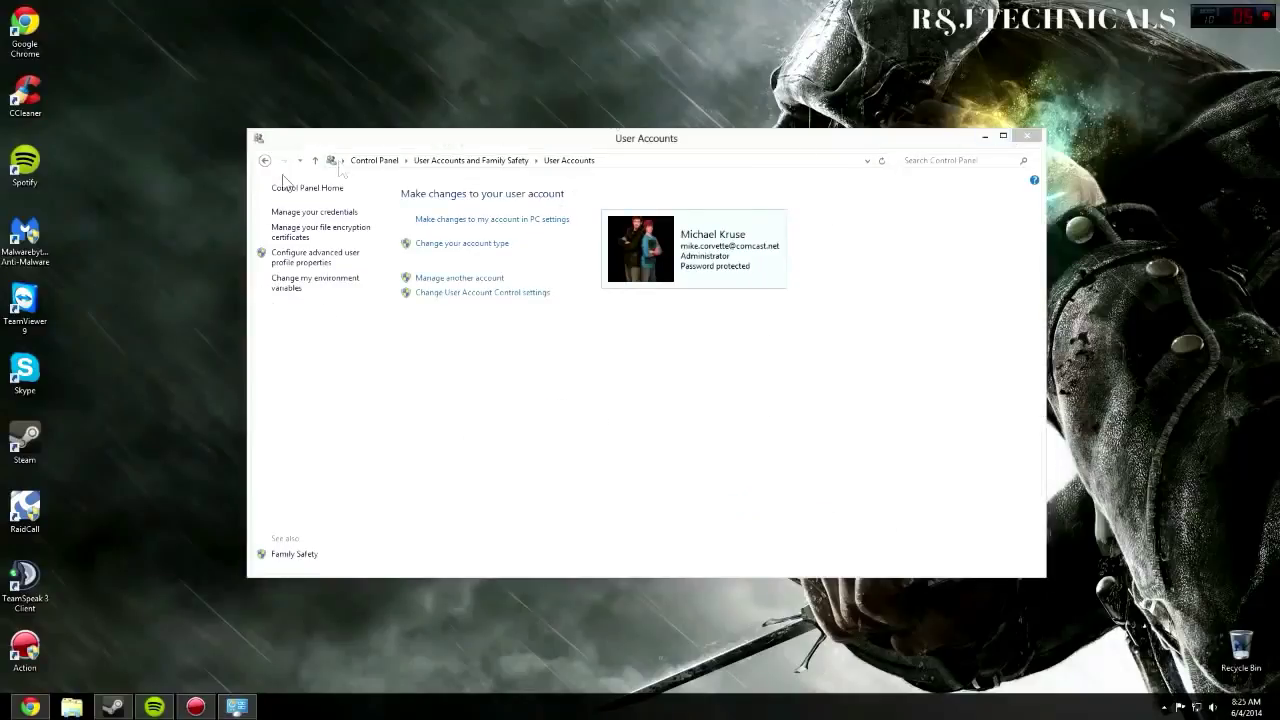
# Step: Search 'windows 7' and open Windows 7 File Recovery
pyautogui.click(1030, 136)
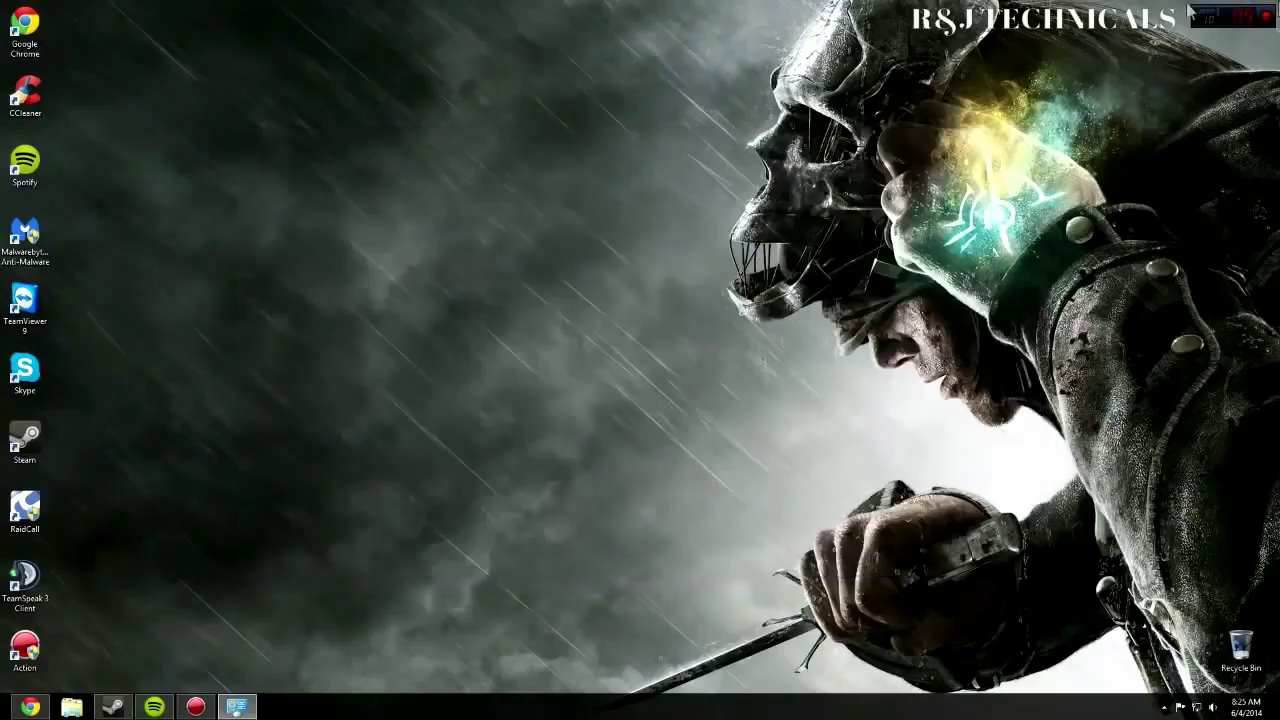
pyautogui.press('super+q')
pyautogui.write('wi')
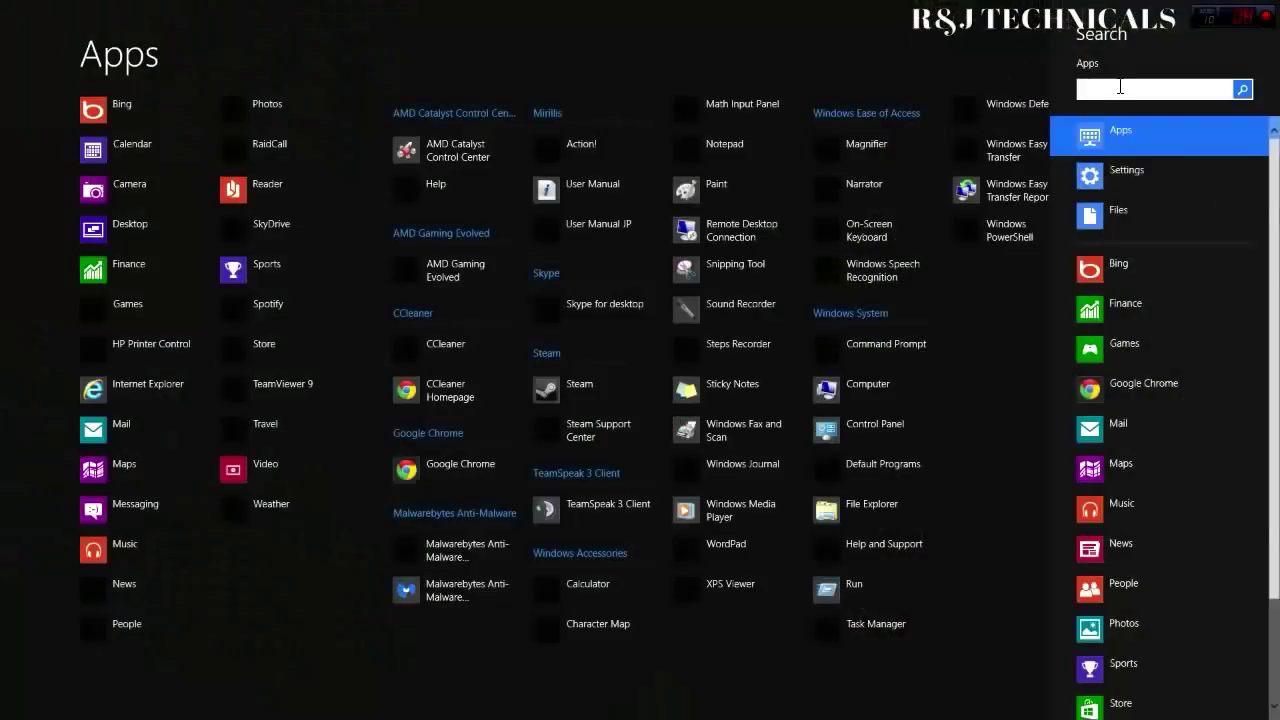
pyautogui.write('ndows')
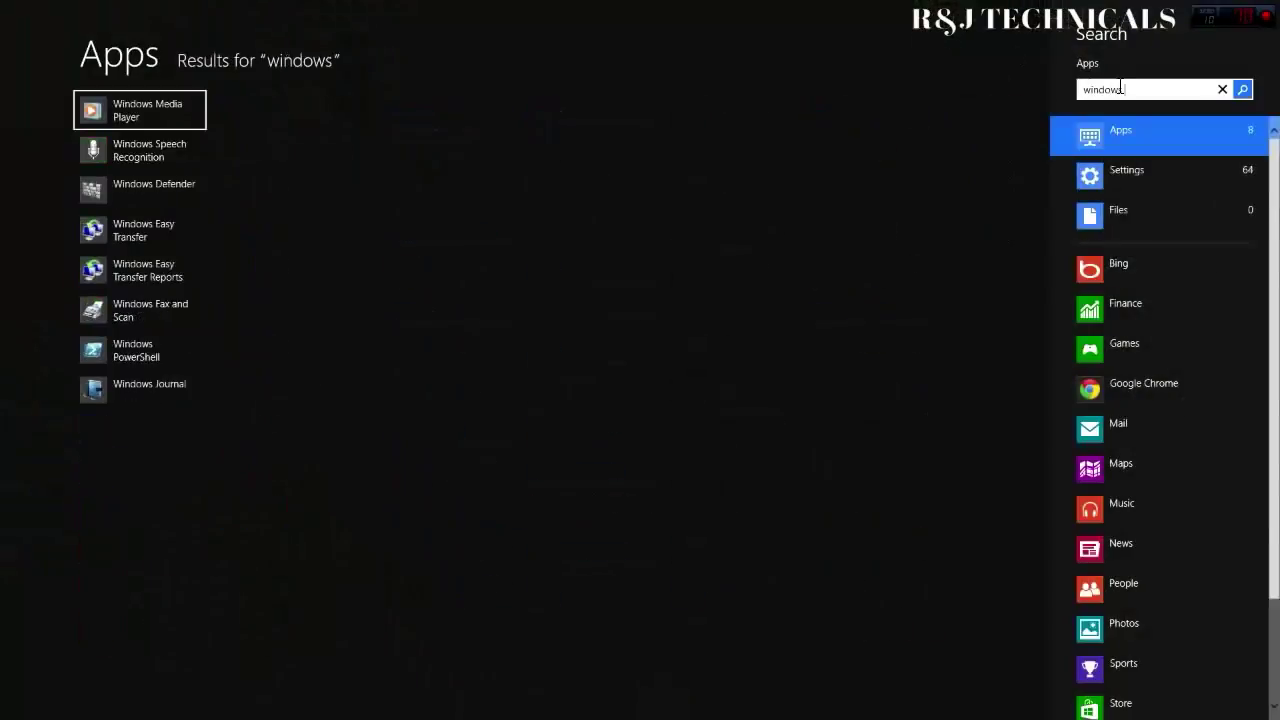
pyautogui.write(' 7')
pyautogui.click(1120, 172)
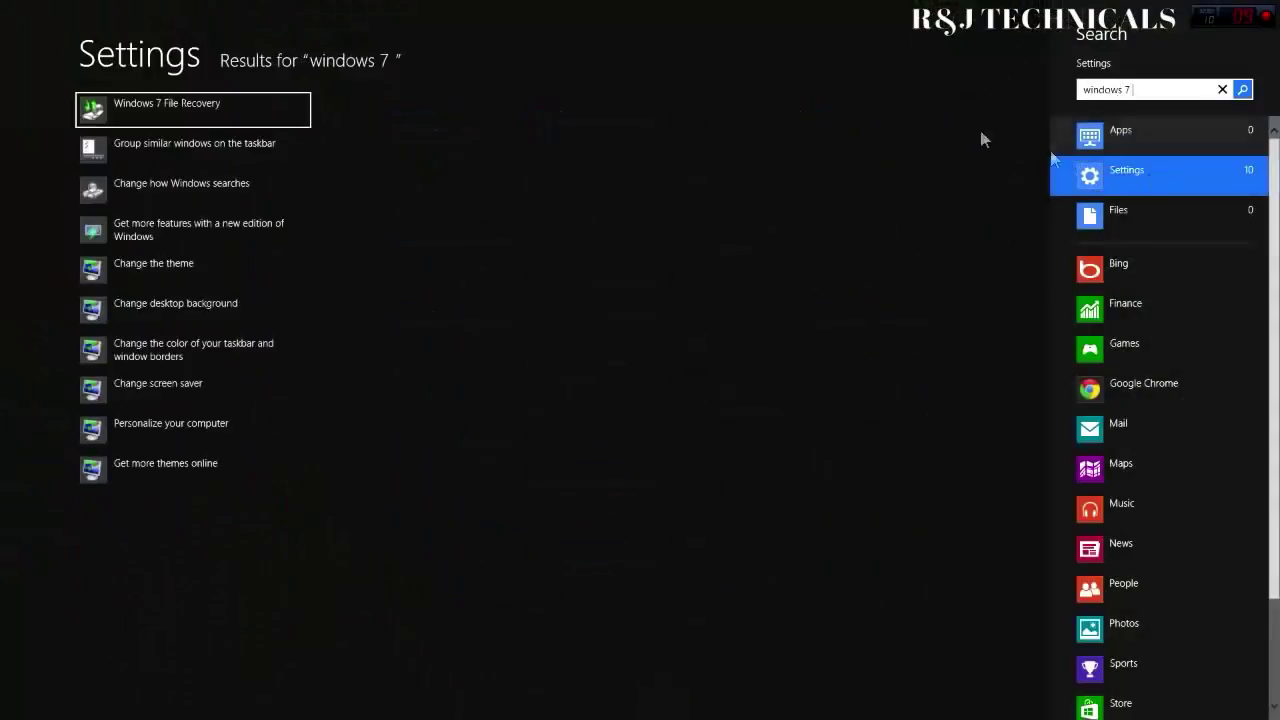
pyautogui.click(167, 118)
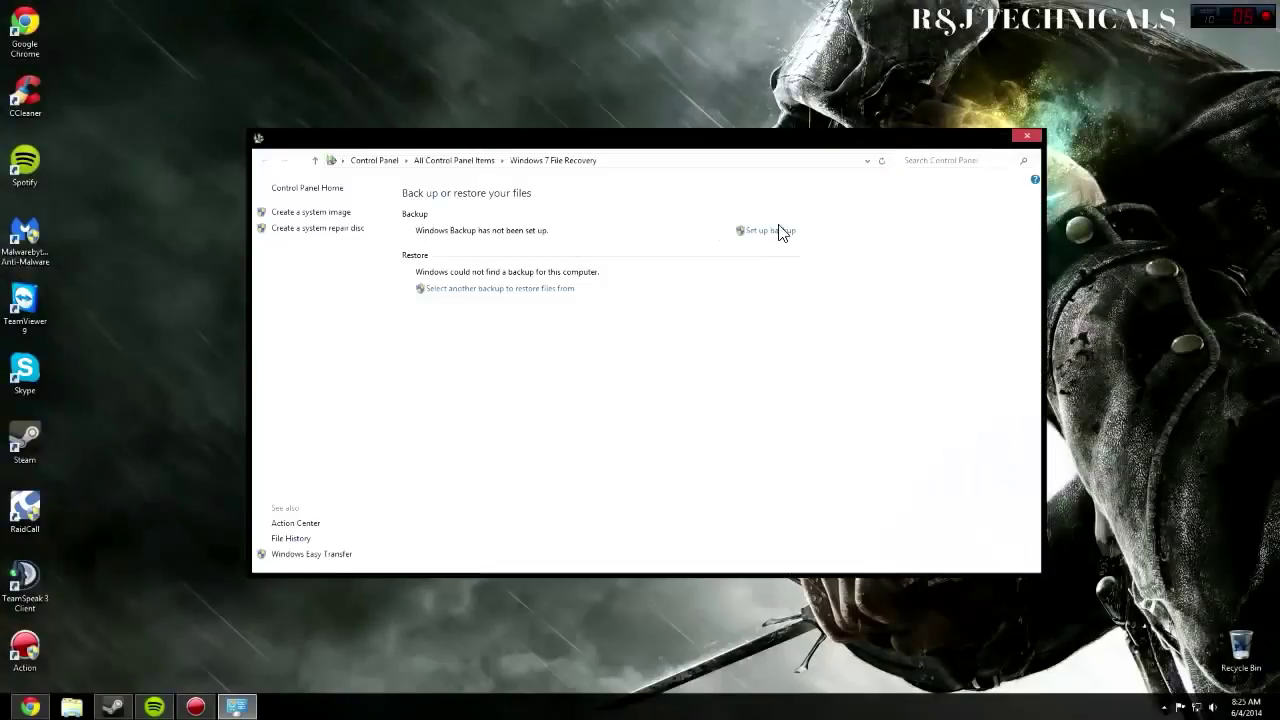
# Step: Set up a backup with Back-Up (D:) as the destination
pyautogui.click(782, 231)
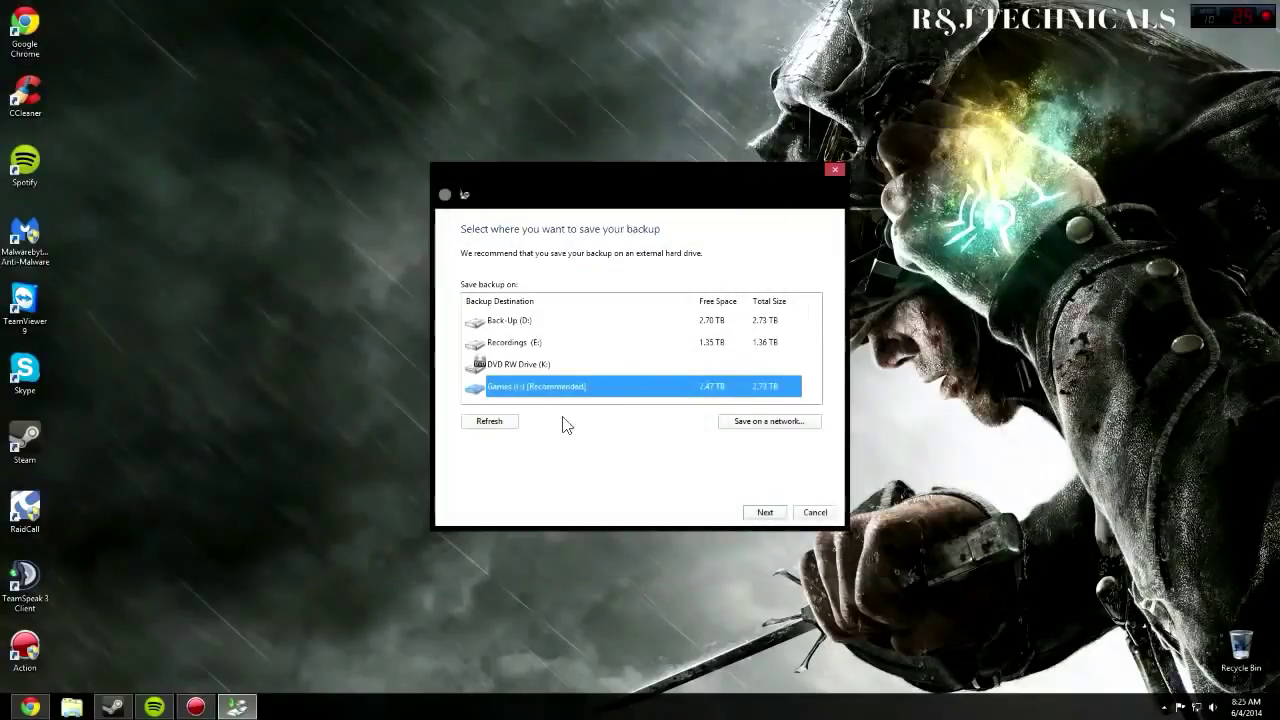
pyautogui.click(484, 322)
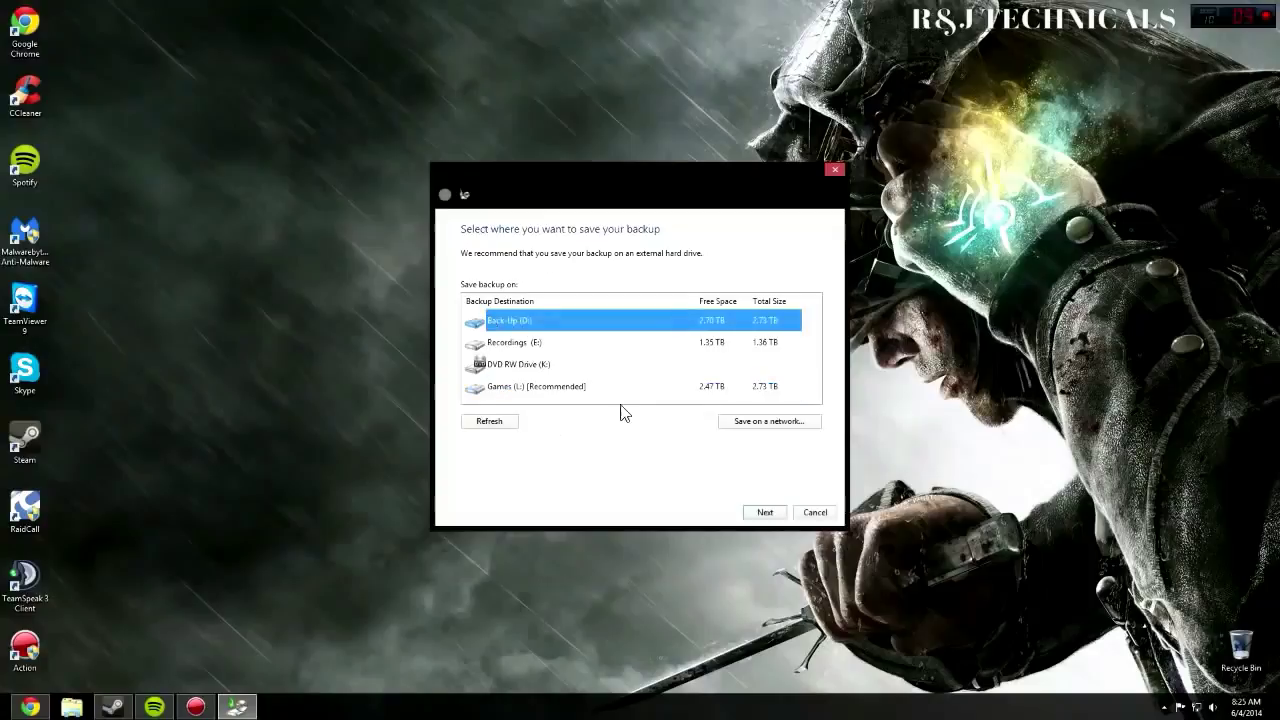
pyautogui.click(762, 512)
pyautogui.click(768, 512)
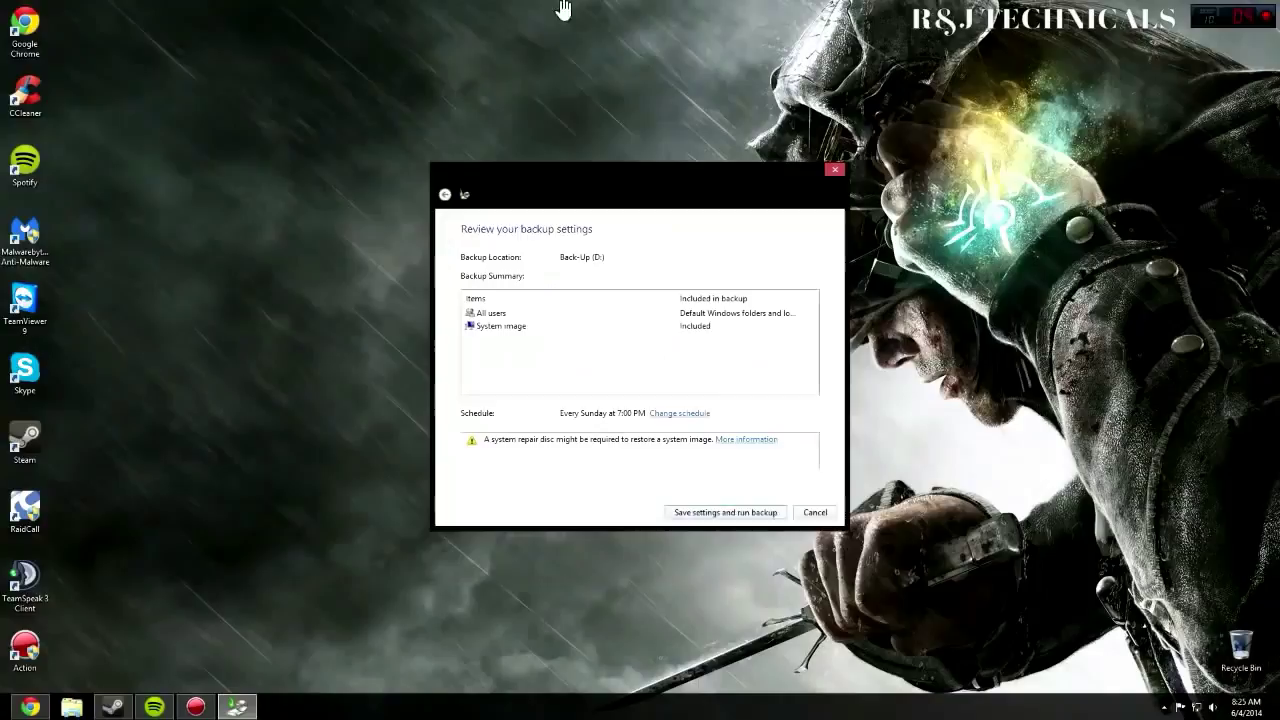
# Step: Schedule the backup daily at 12:00 PM, save and run it, then close the window
pyautogui.click(680, 416)
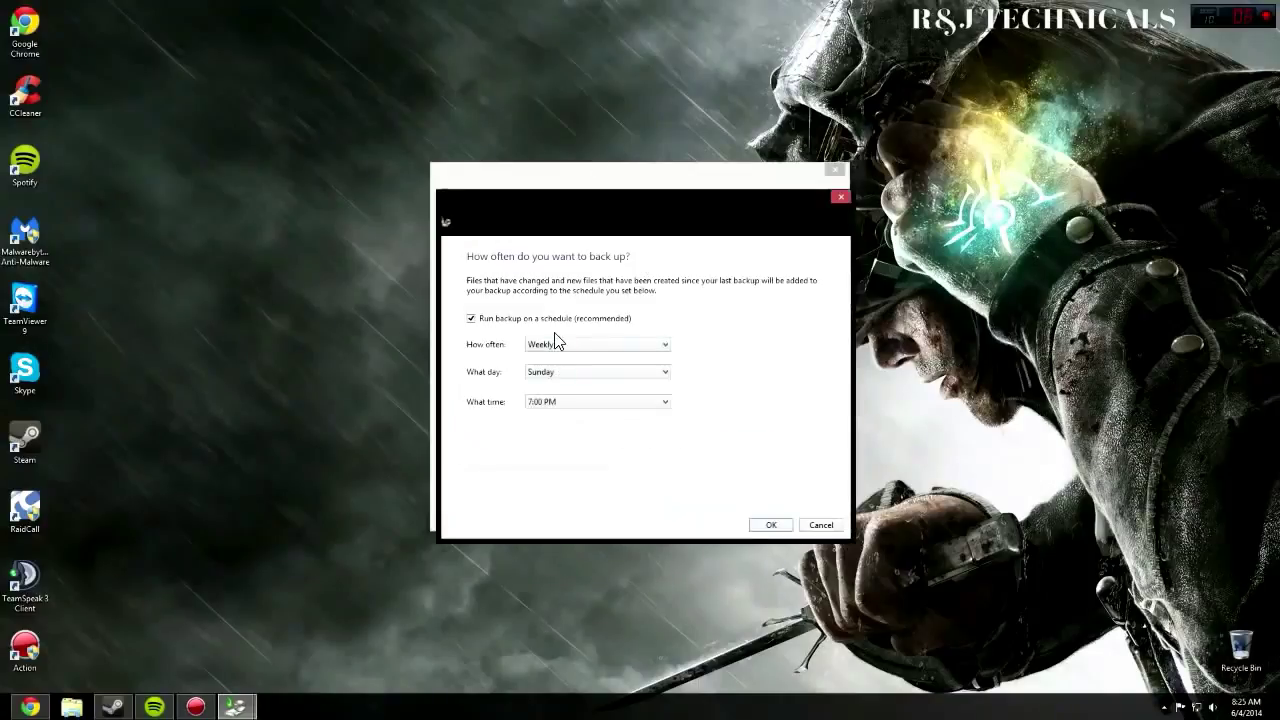
pyautogui.click(556, 342)
pyautogui.click(563, 366)
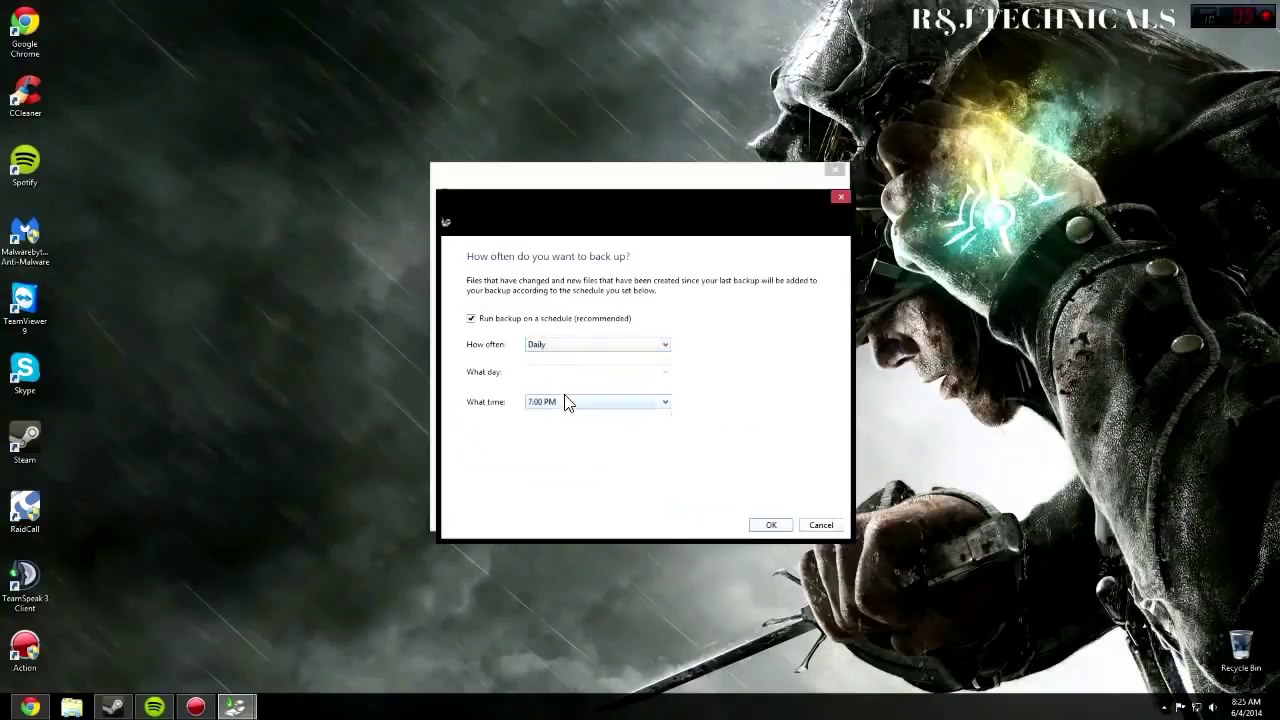
pyautogui.click(566, 401)
pyautogui.click(577, 540)
pyautogui.click(767, 527)
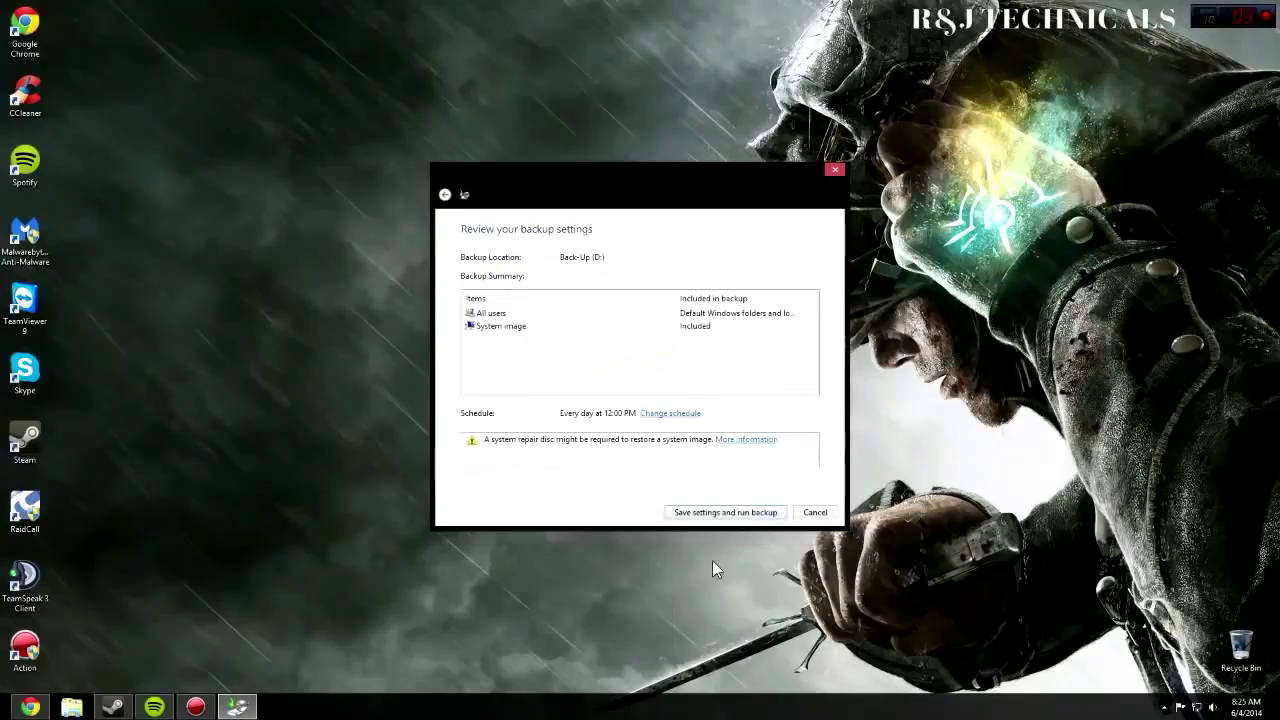
pyautogui.click(755, 512)
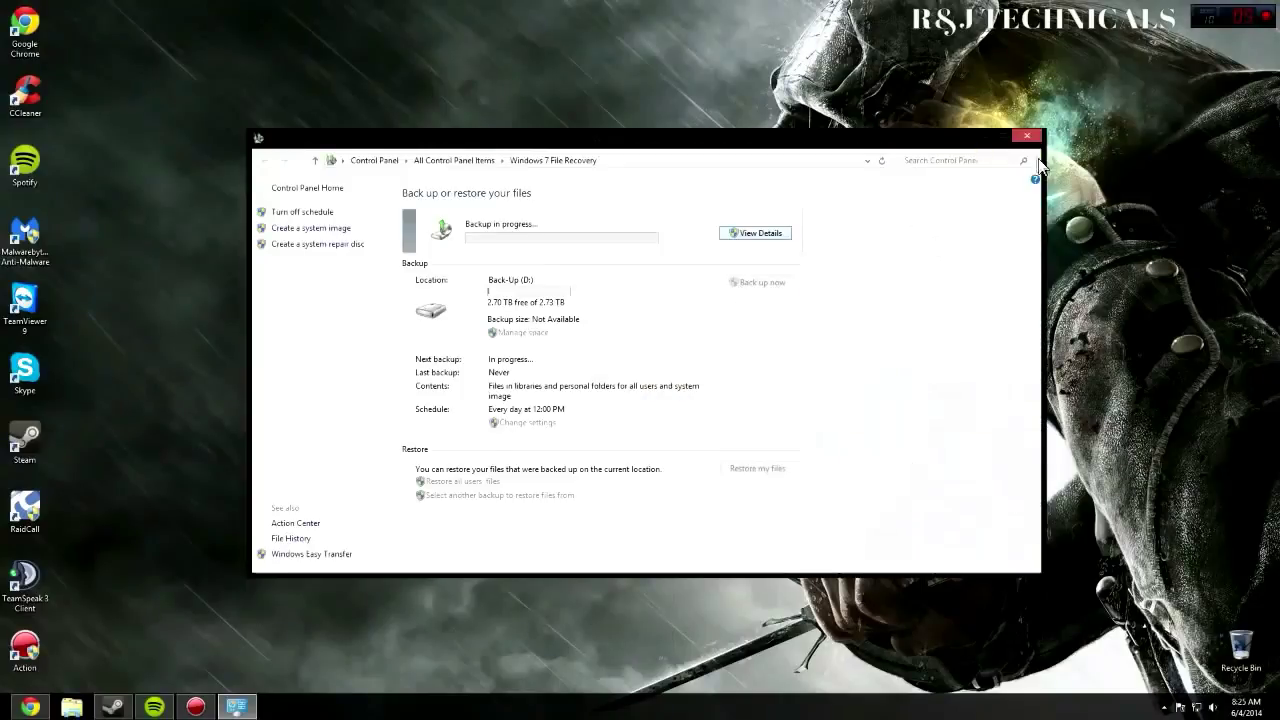
pyautogui.click(1027, 136)
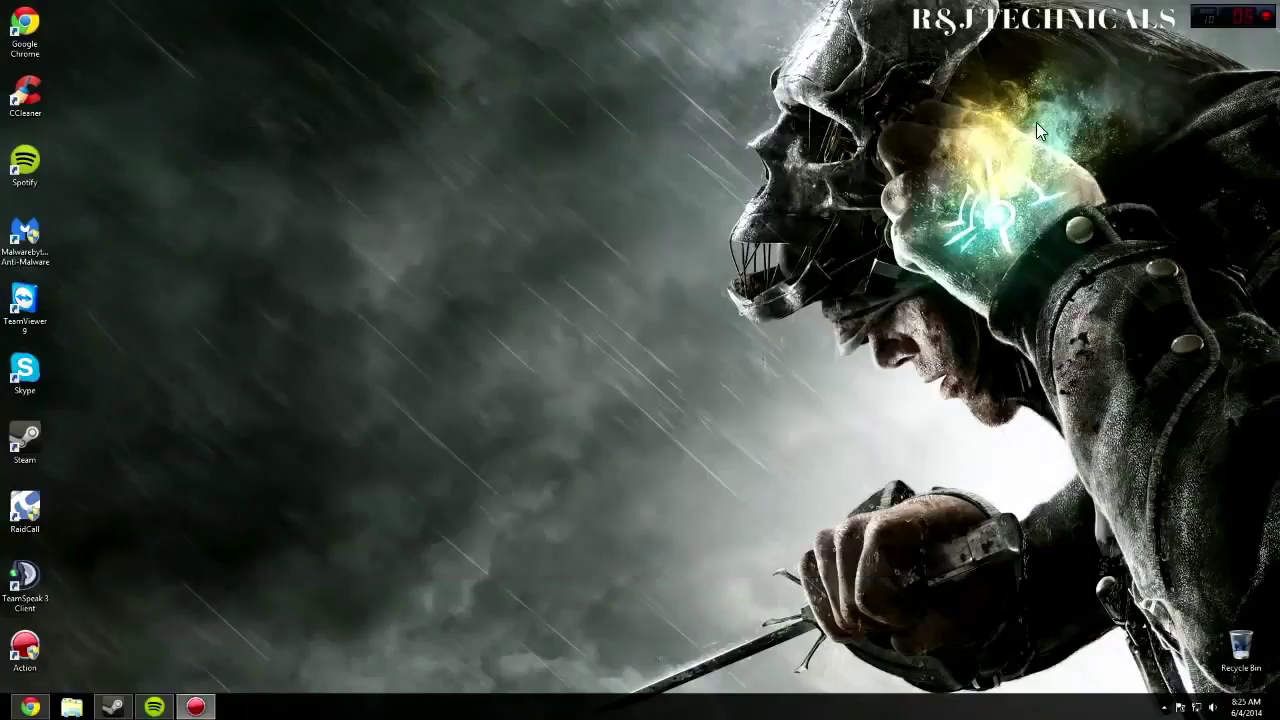
pyautogui.click(72, 708)
pyautogui.click(300, 278)
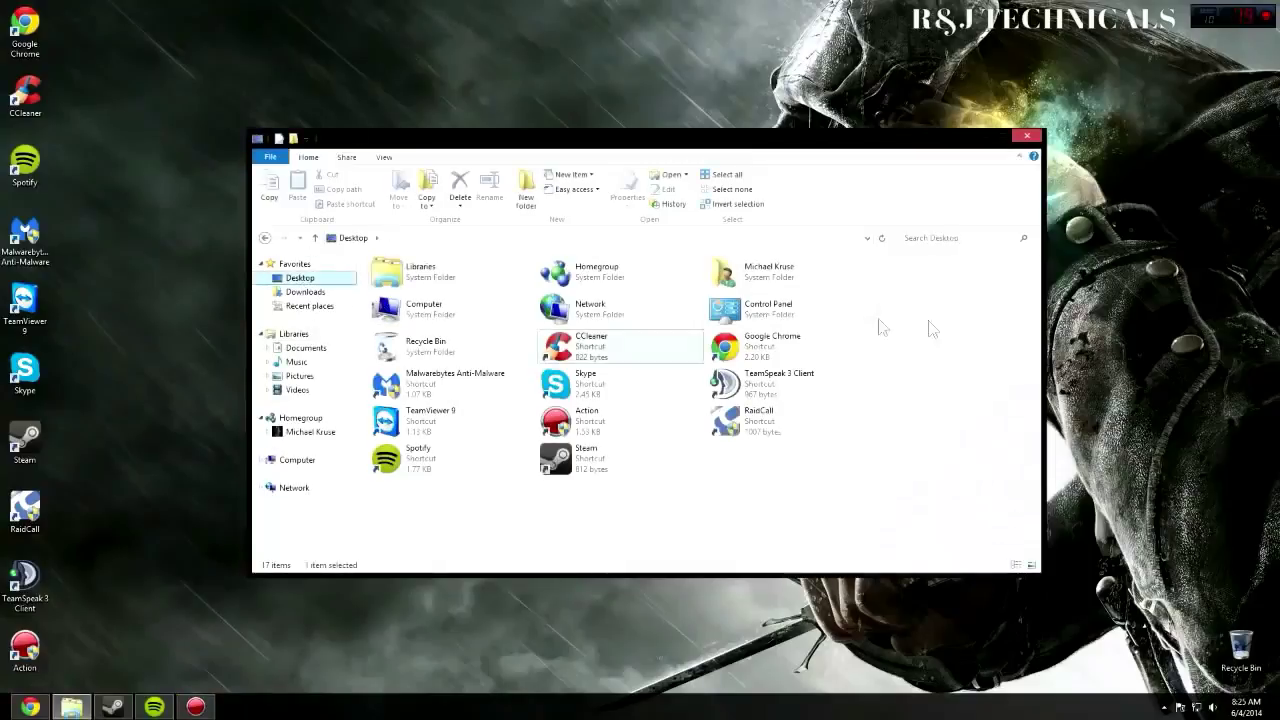
pyautogui.click(1028, 136)
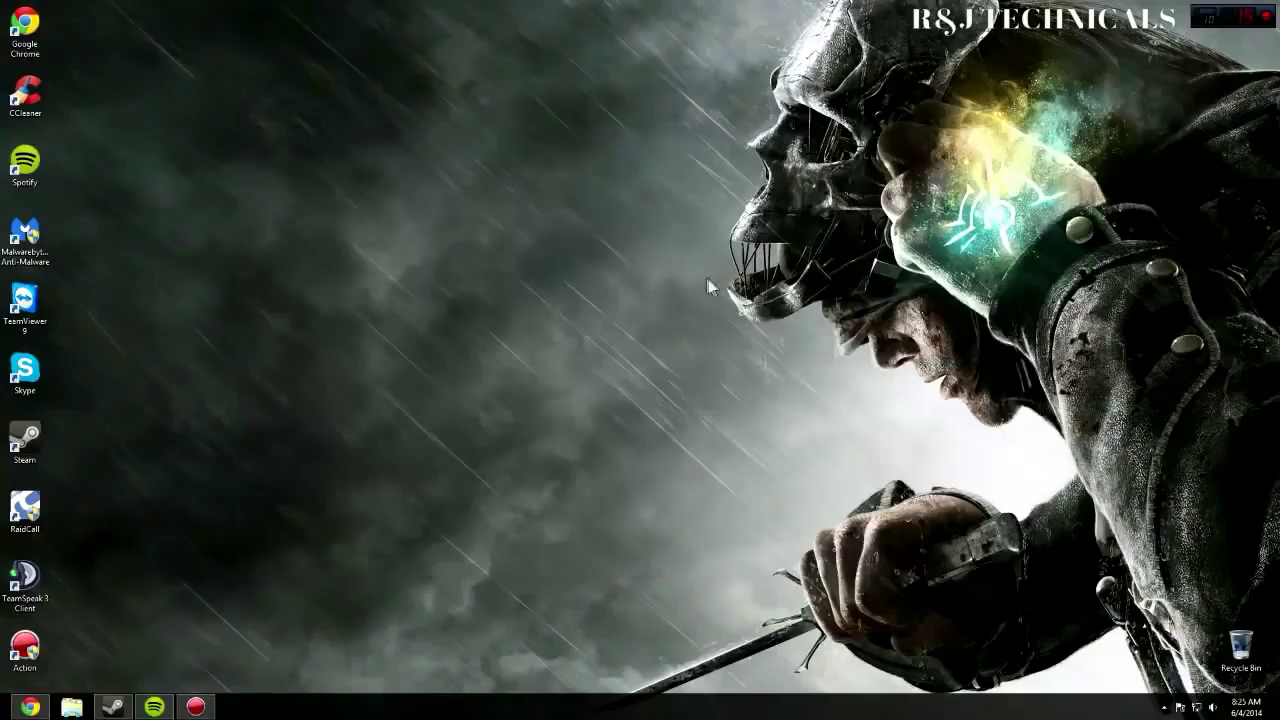
pyautogui.click(20, 707)
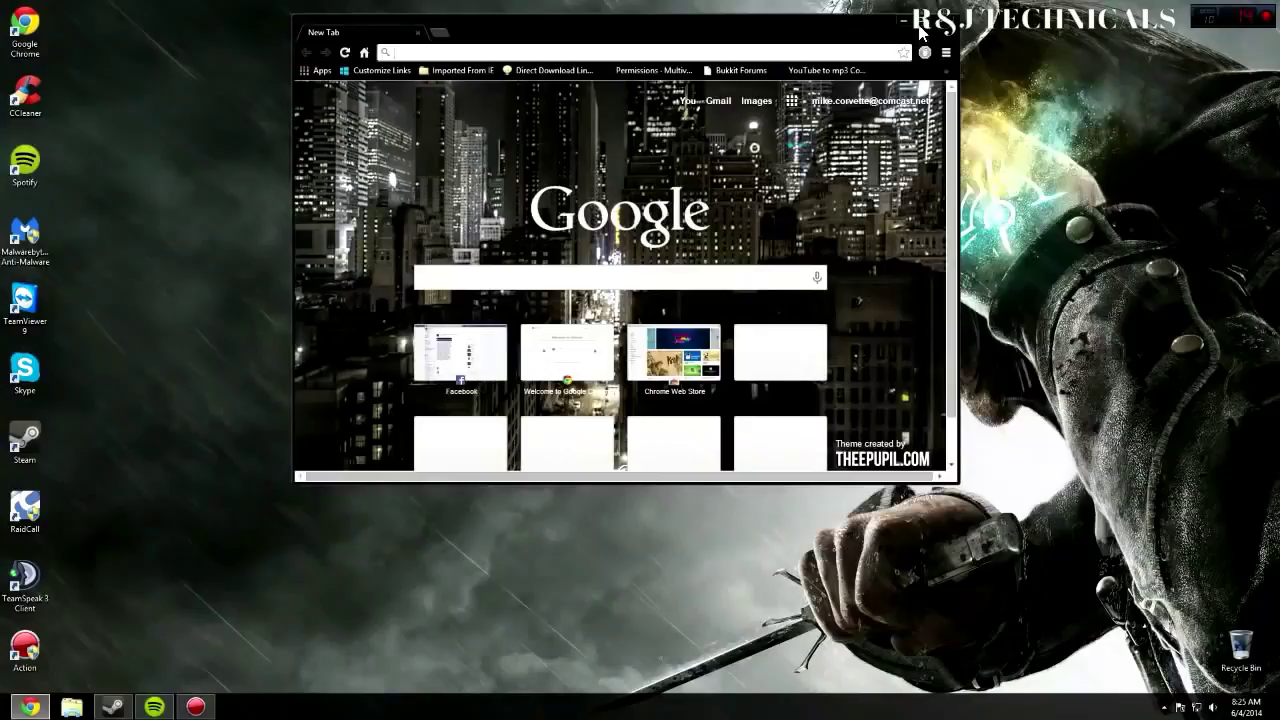
pyautogui.doubleClick(620, 23)
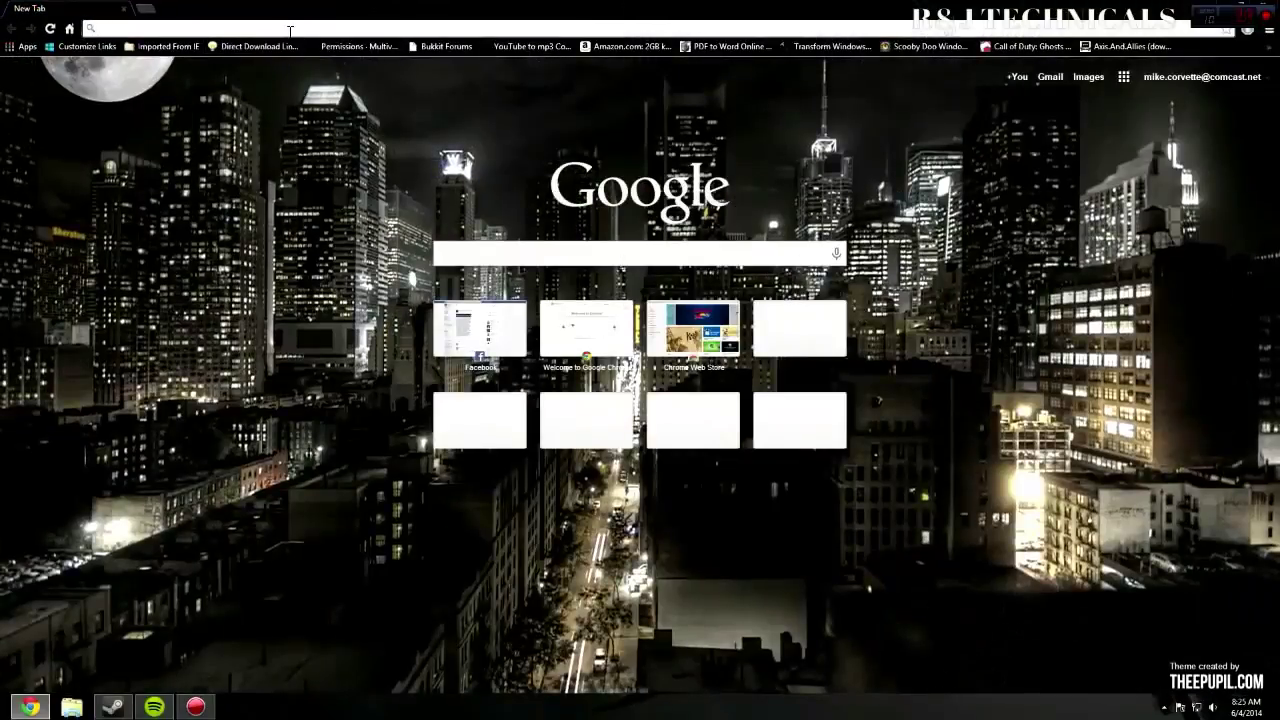
pyautogui.write('malwareb')
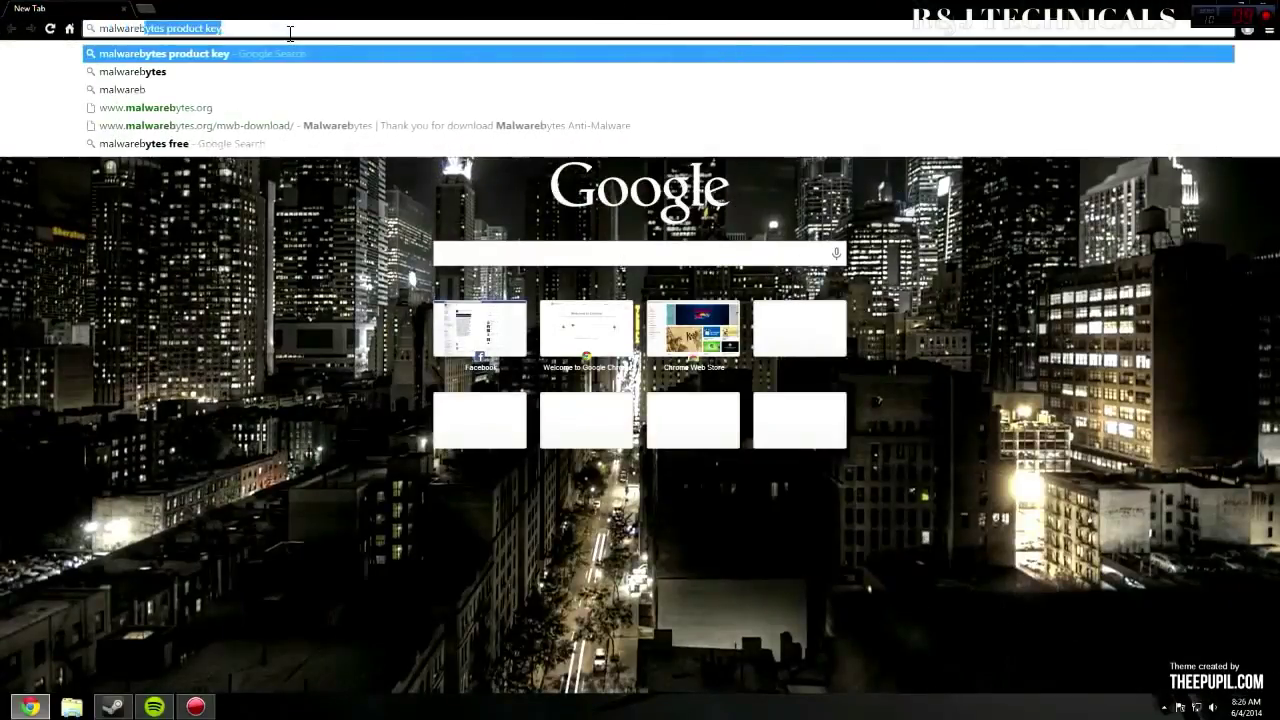
pyautogui.write('y')
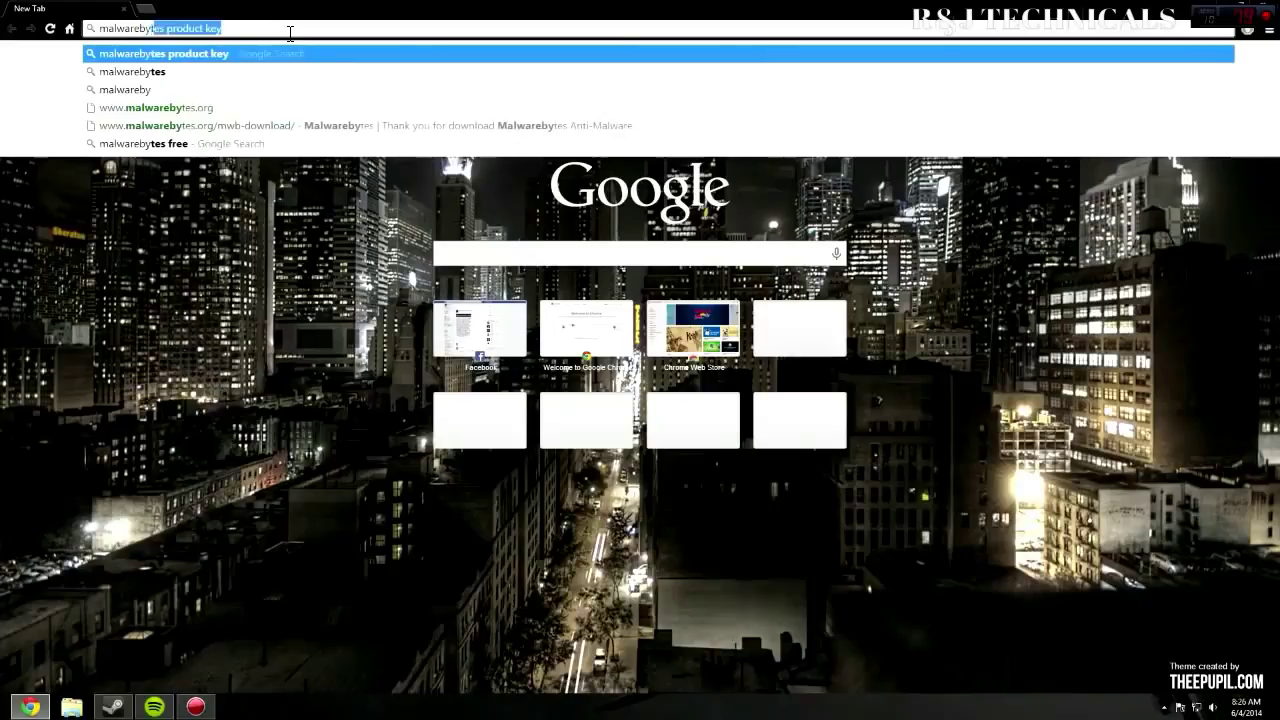
pyautogui.write('tes')
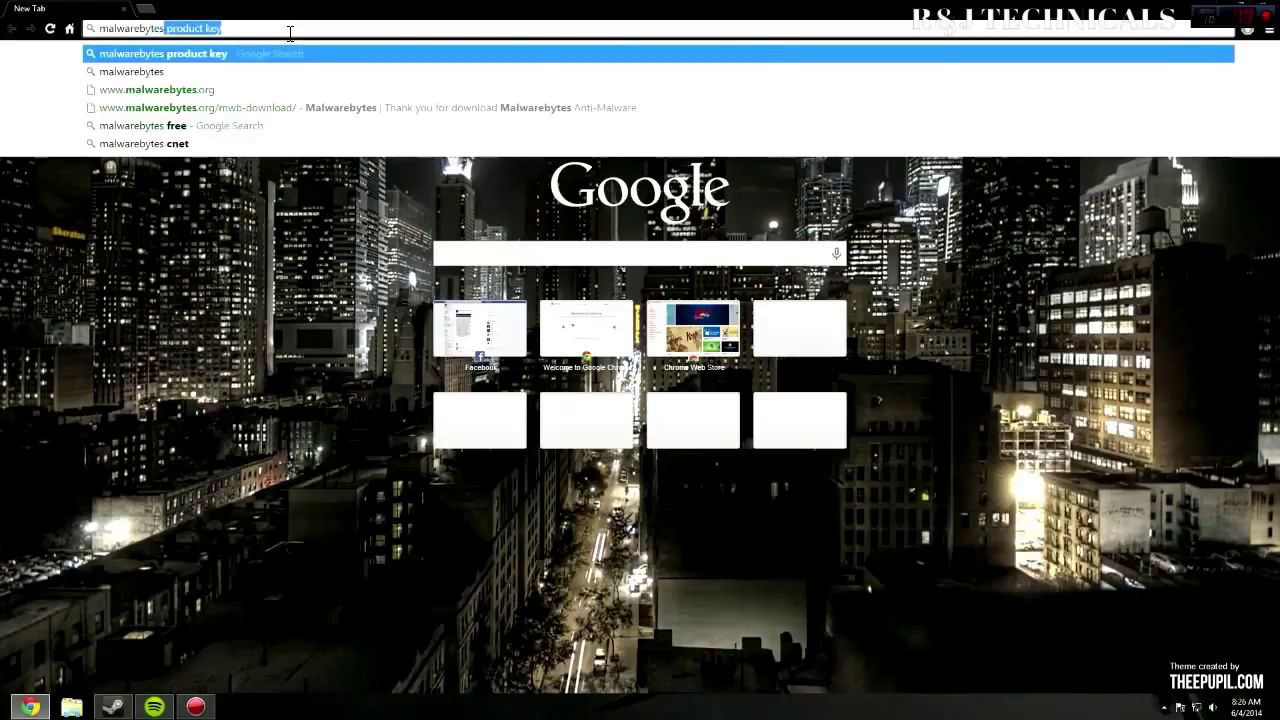
pyautogui.press('Delete')
pyautogui.press('Return')
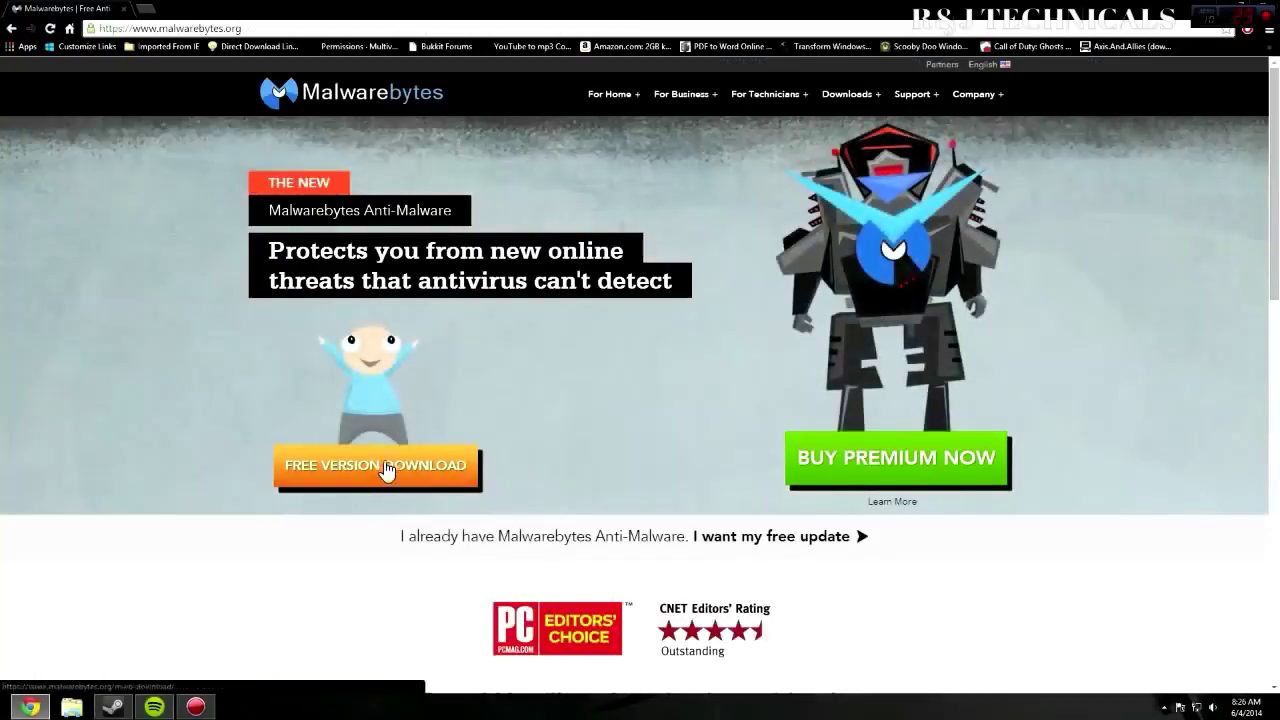
pyautogui.click(387, 470)
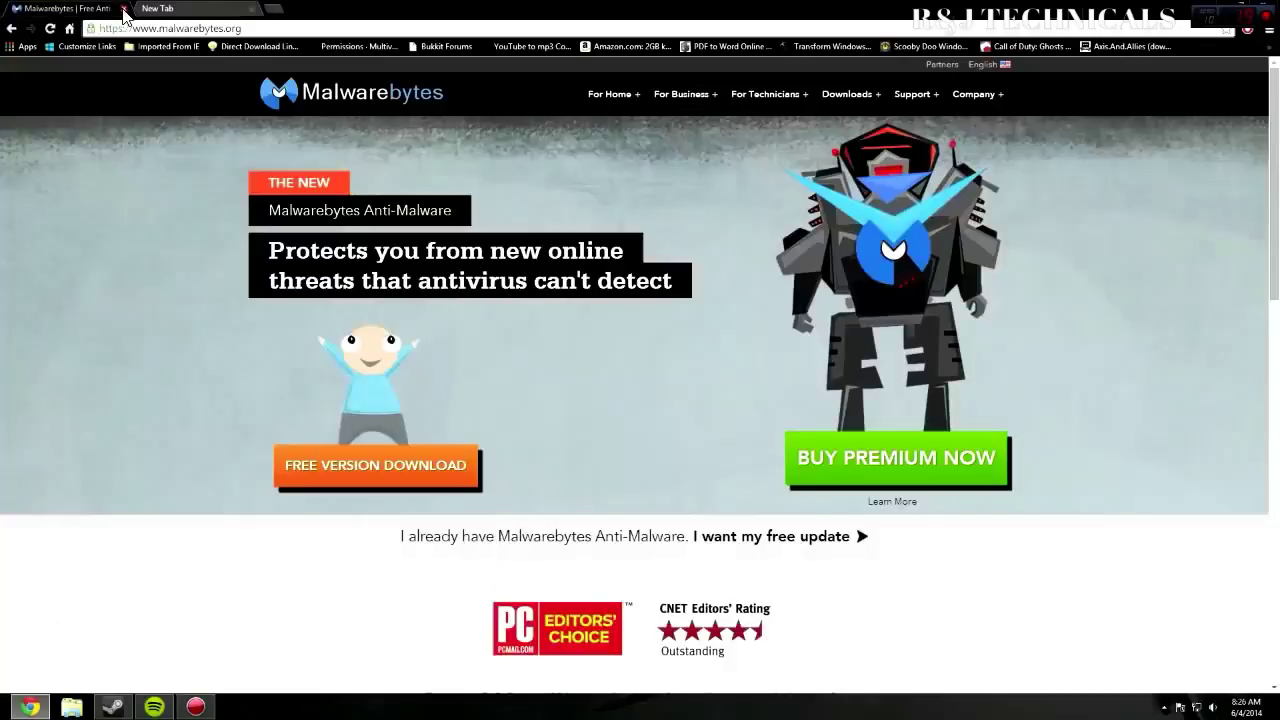
pyautogui.click(124, 10)
pyautogui.write('cc')
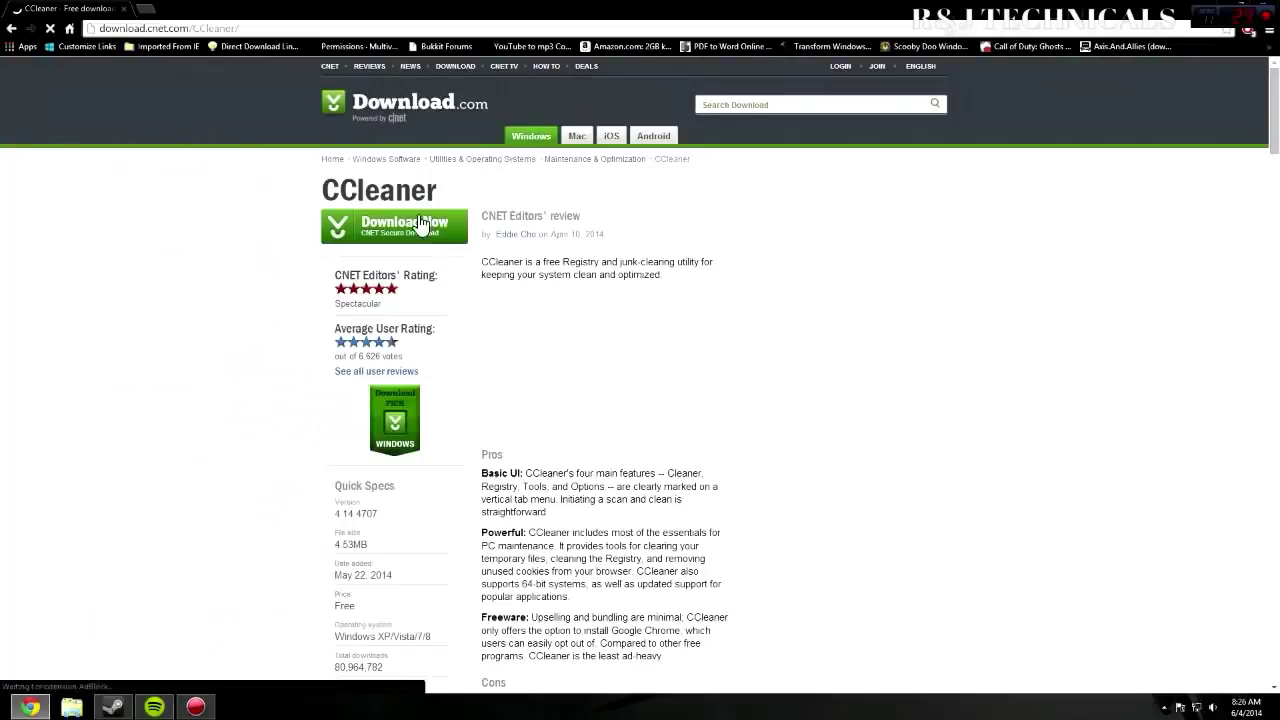
# Step: Launch CCleaner, clean 131.7 MB of junk files, and open the Registry page
pyautogui.click(1268, 10)
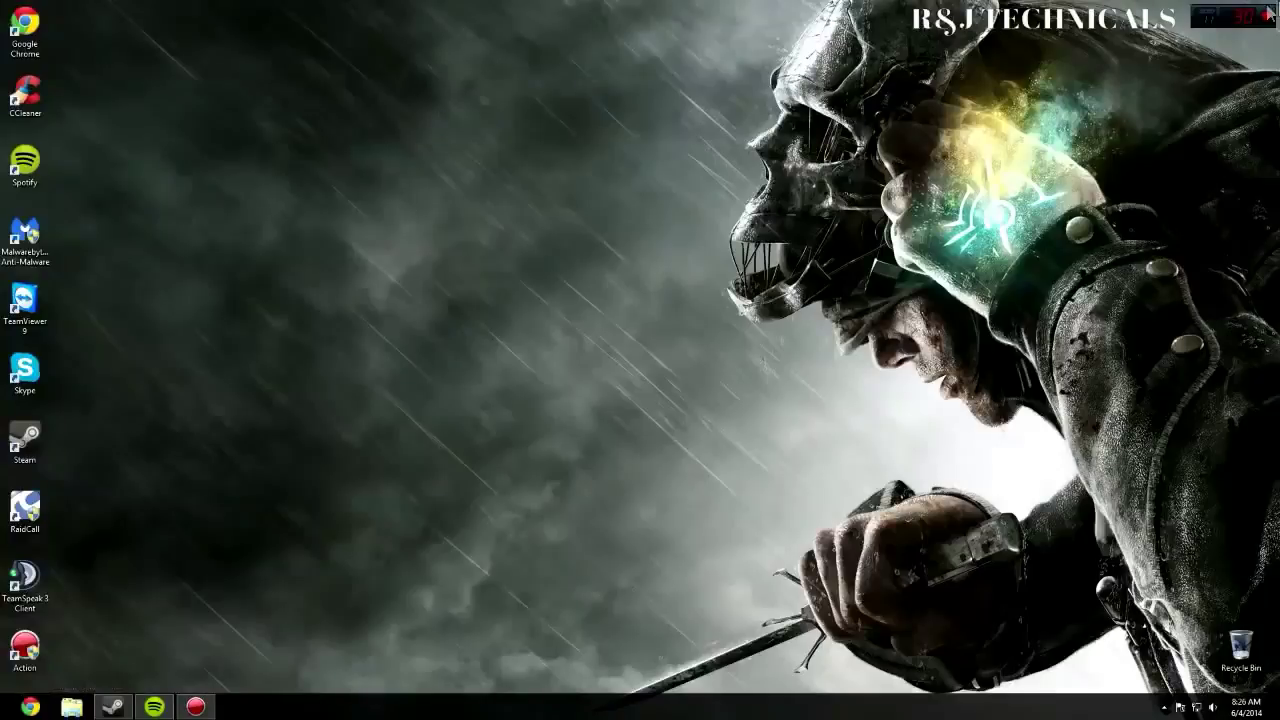
pyautogui.doubleClick(25, 95)
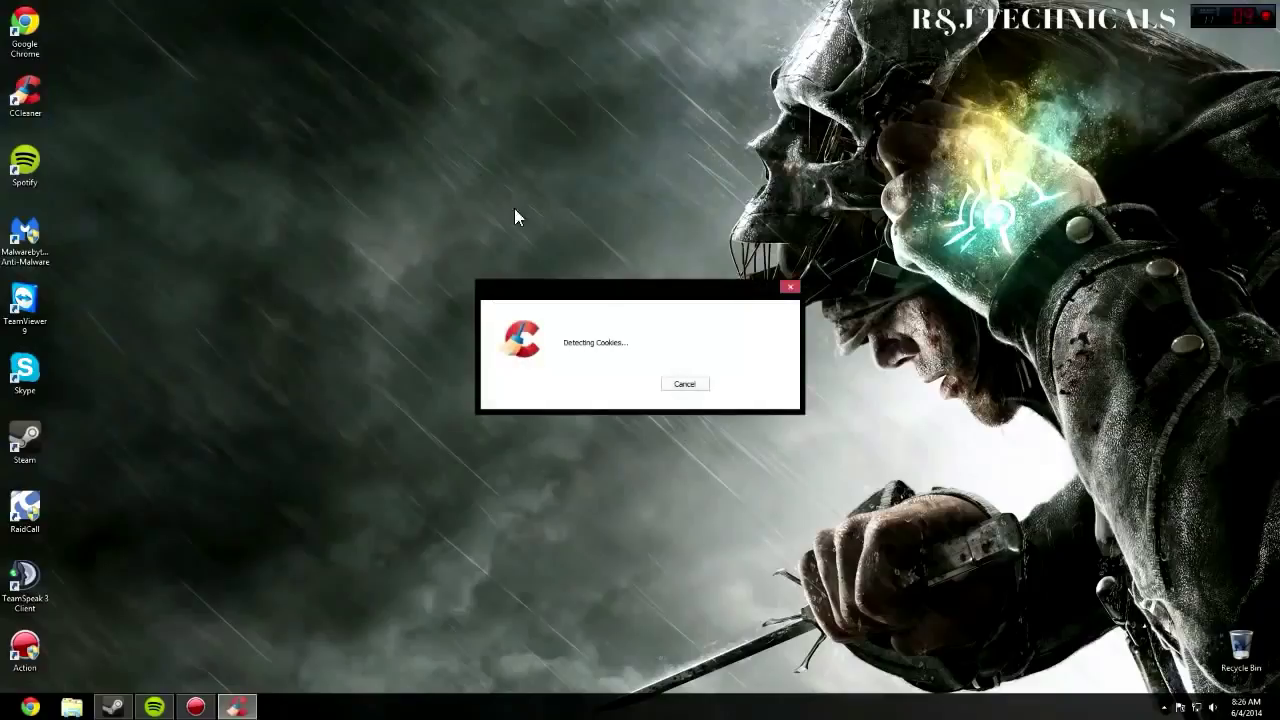
pyautogui.click(845, 488)
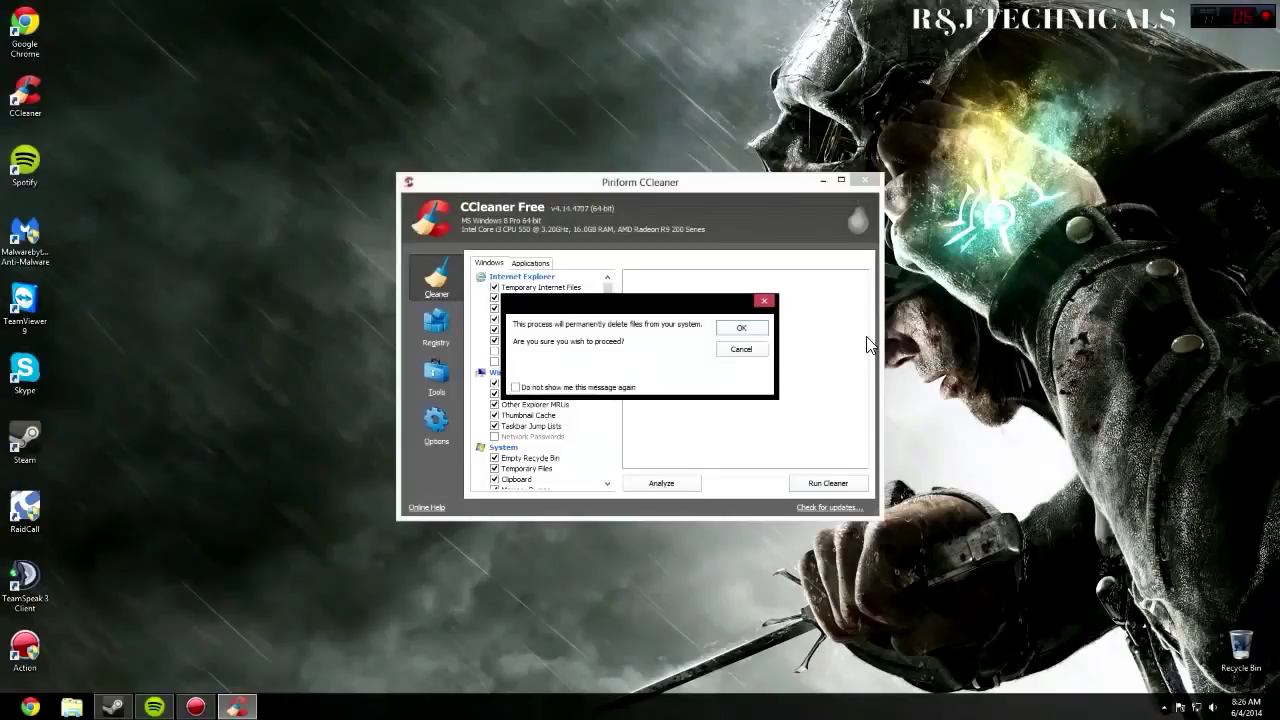
pyautogui.click(738, 329)
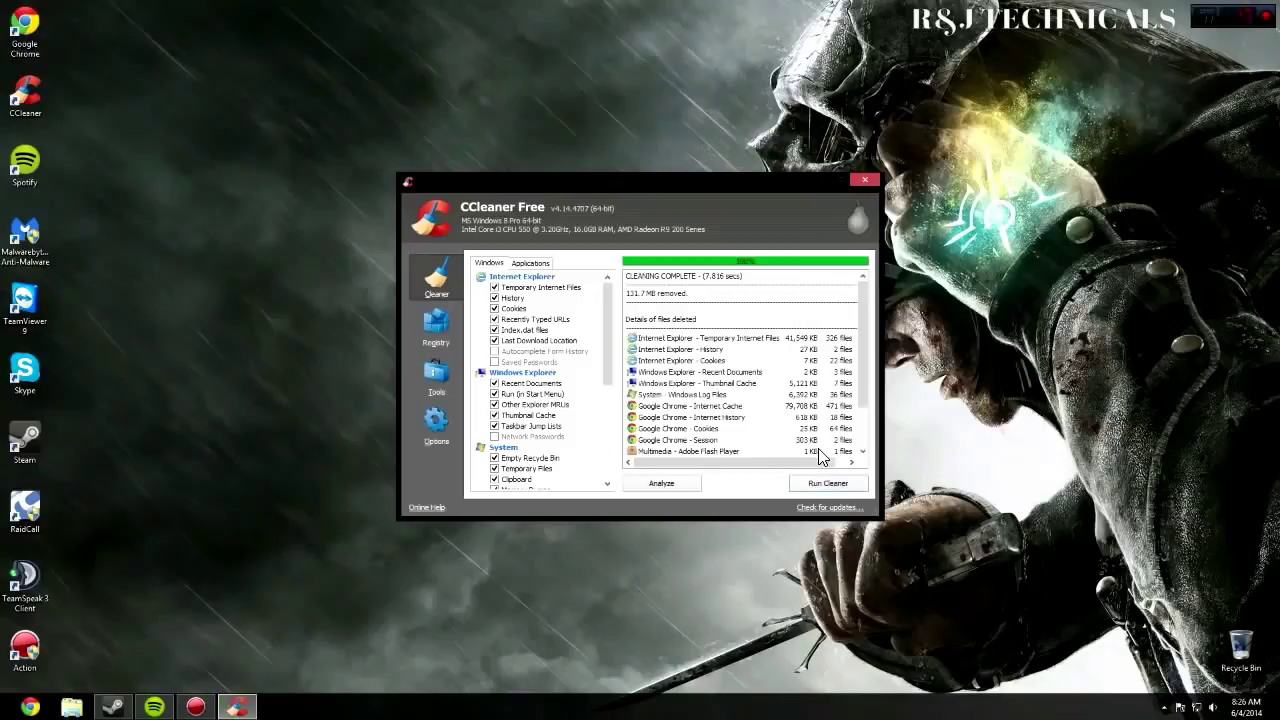
pyautogui.click(440, 320)
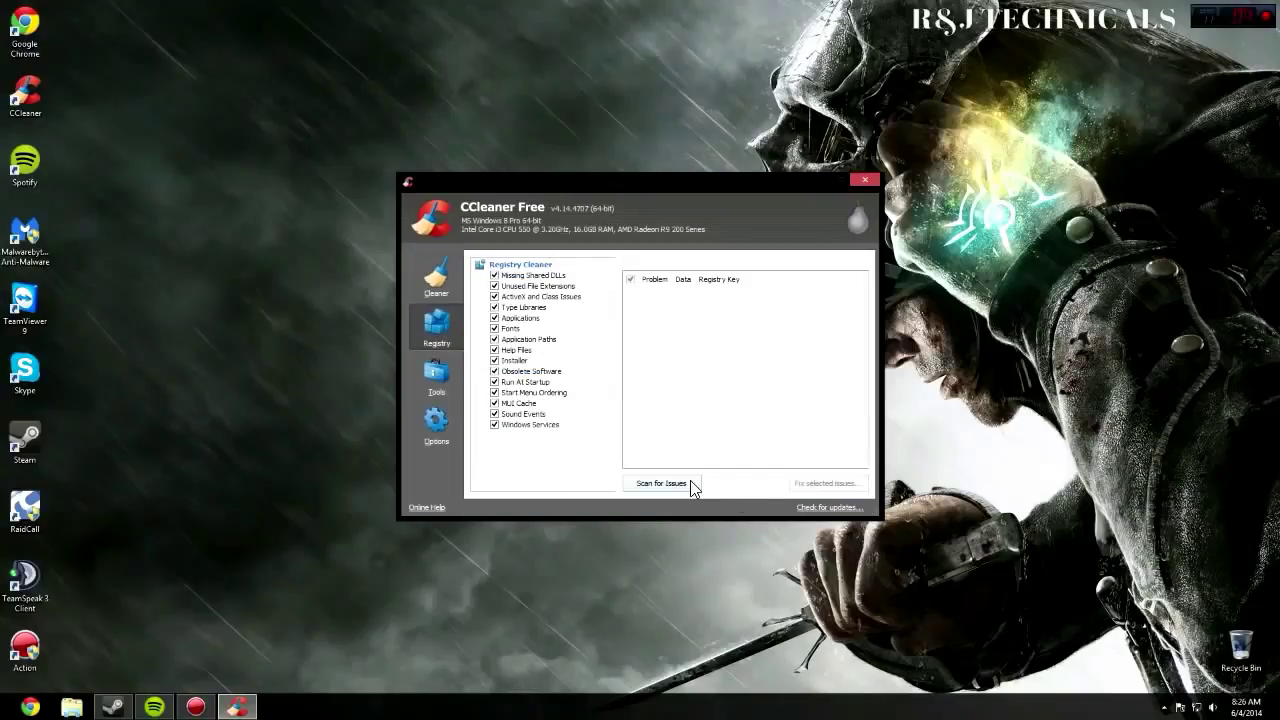
# Step: Scan the registry for issues while opening and closing Advanced system settings from Computer
pyautogui.click(662, 483)
pyautogui.click(71, 707)
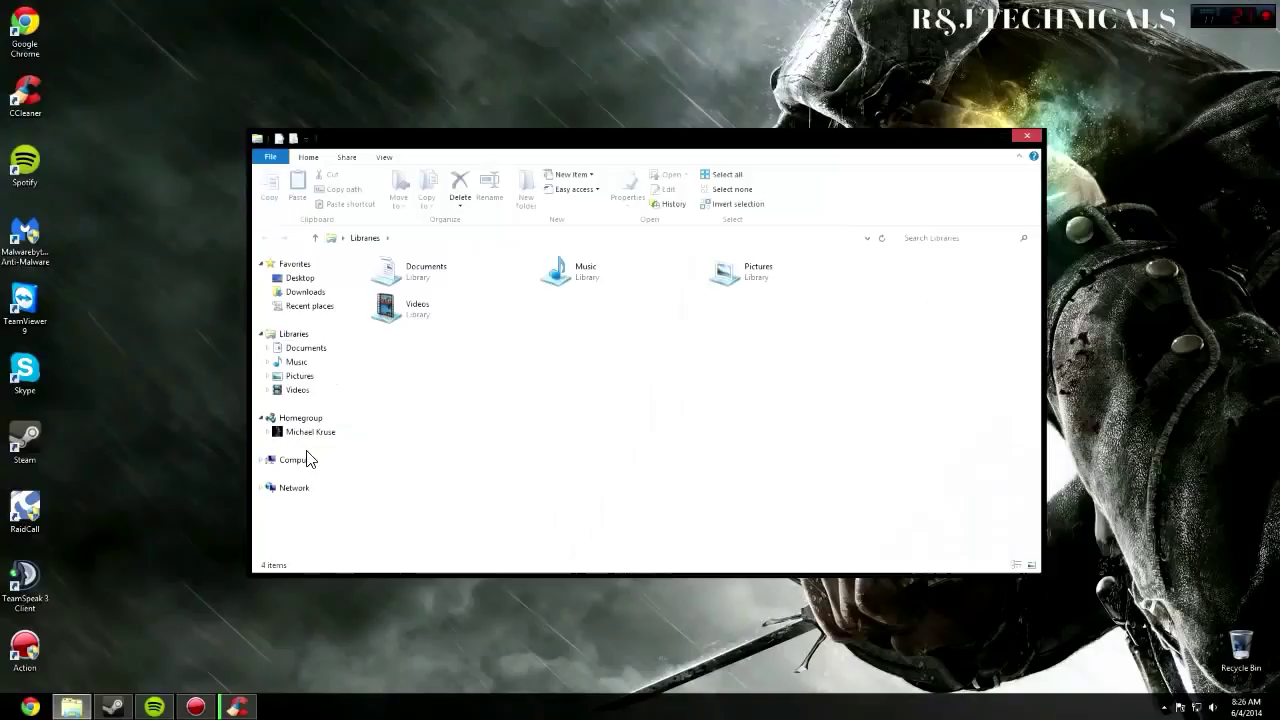
pyautogui.click(303, 461)
pyautogui.rightClick(623, 412)
pyautogui.click(748, 537)
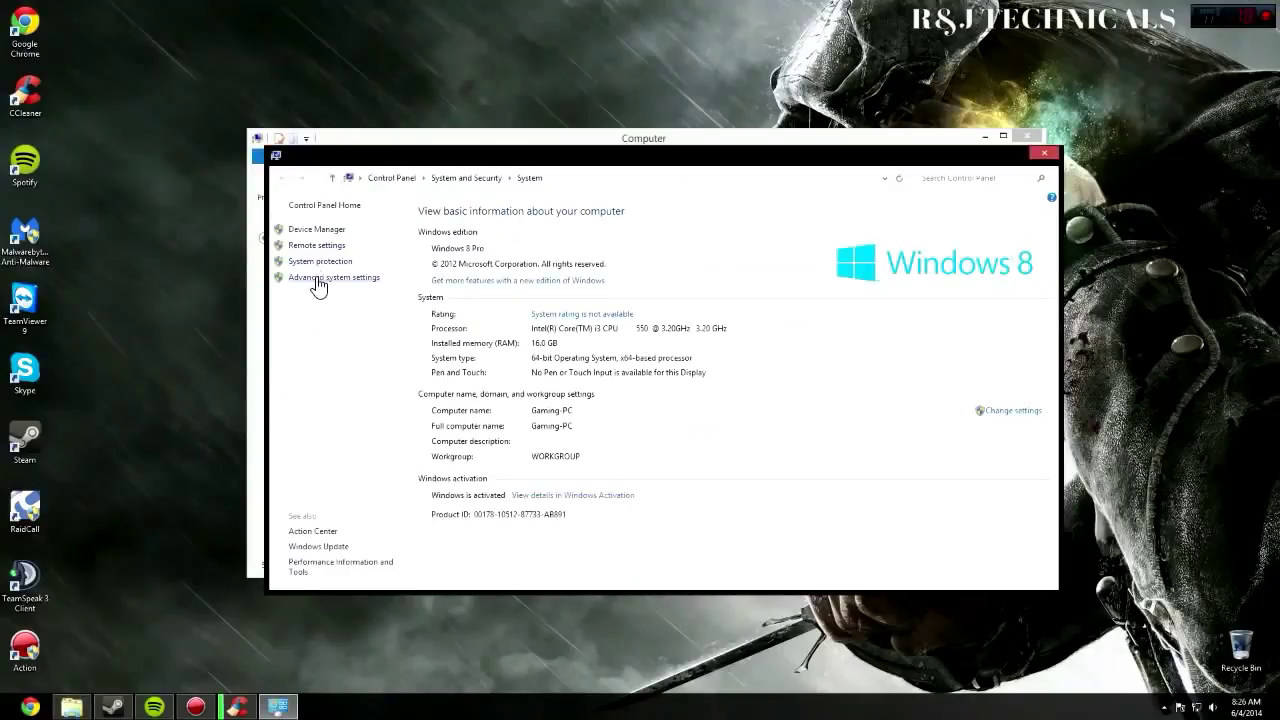
pyautogui.click(320, 278)
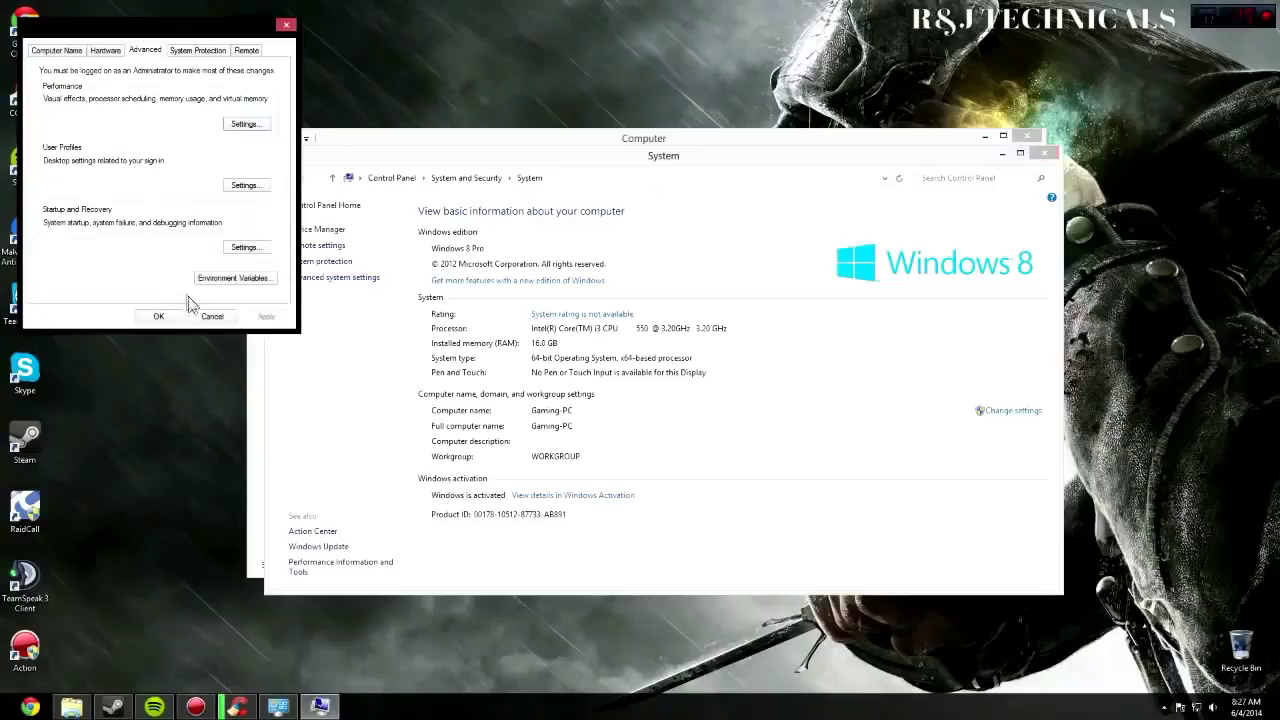
pyautogui.click(212, 316)
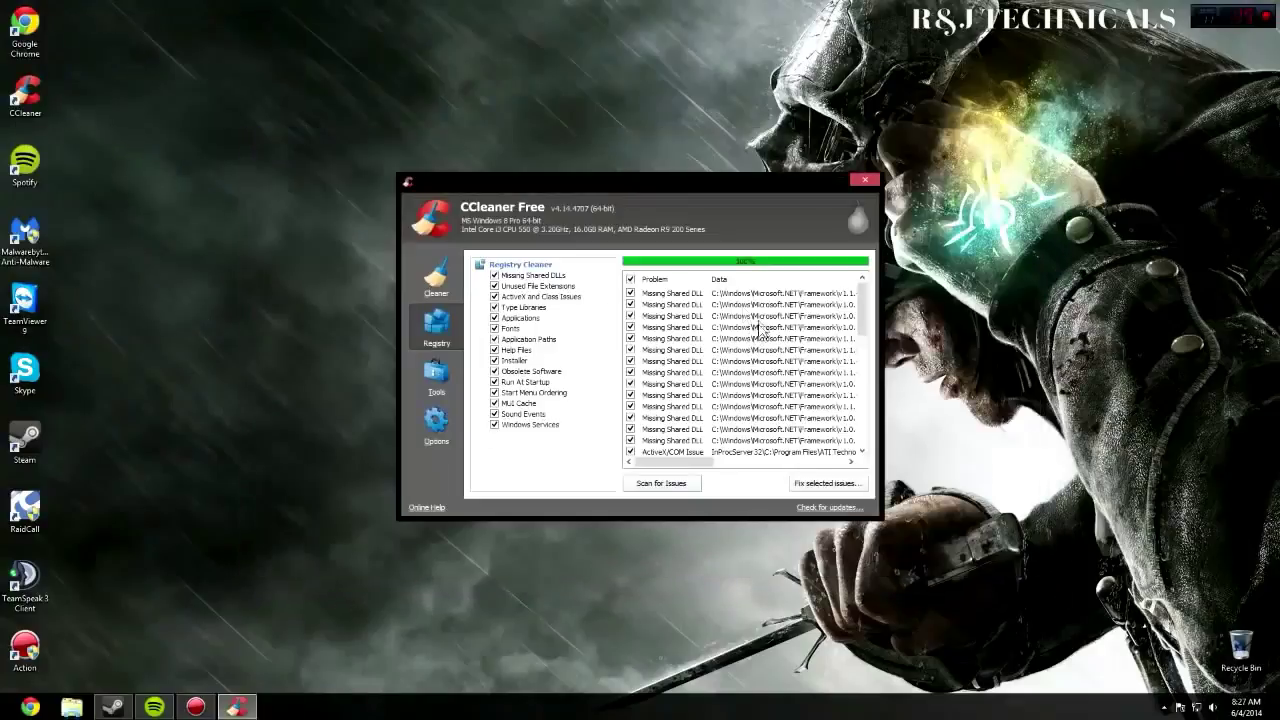
# Step: Go to Power Options in Control Panel and edit the High performance plan's settings
pyautogui.moveTo(1275, 5)
pyautogui.click(1250, 495)
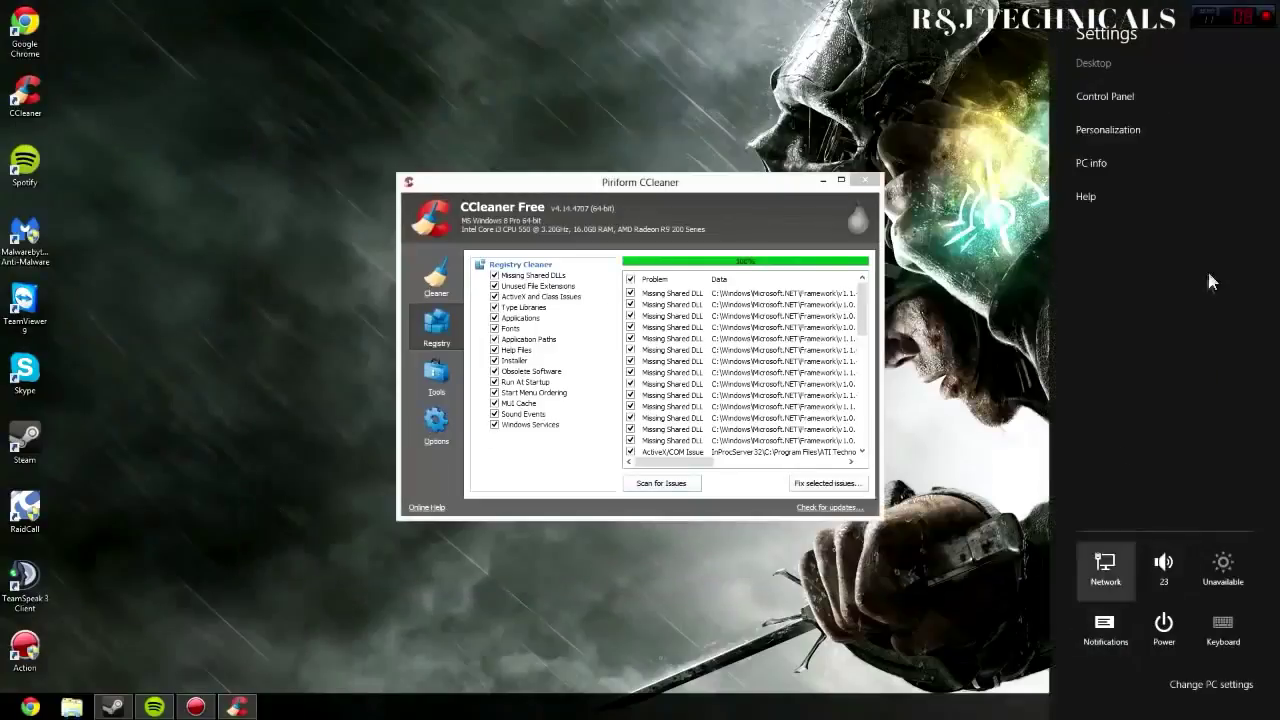
pyautogui.click(1140, 100)
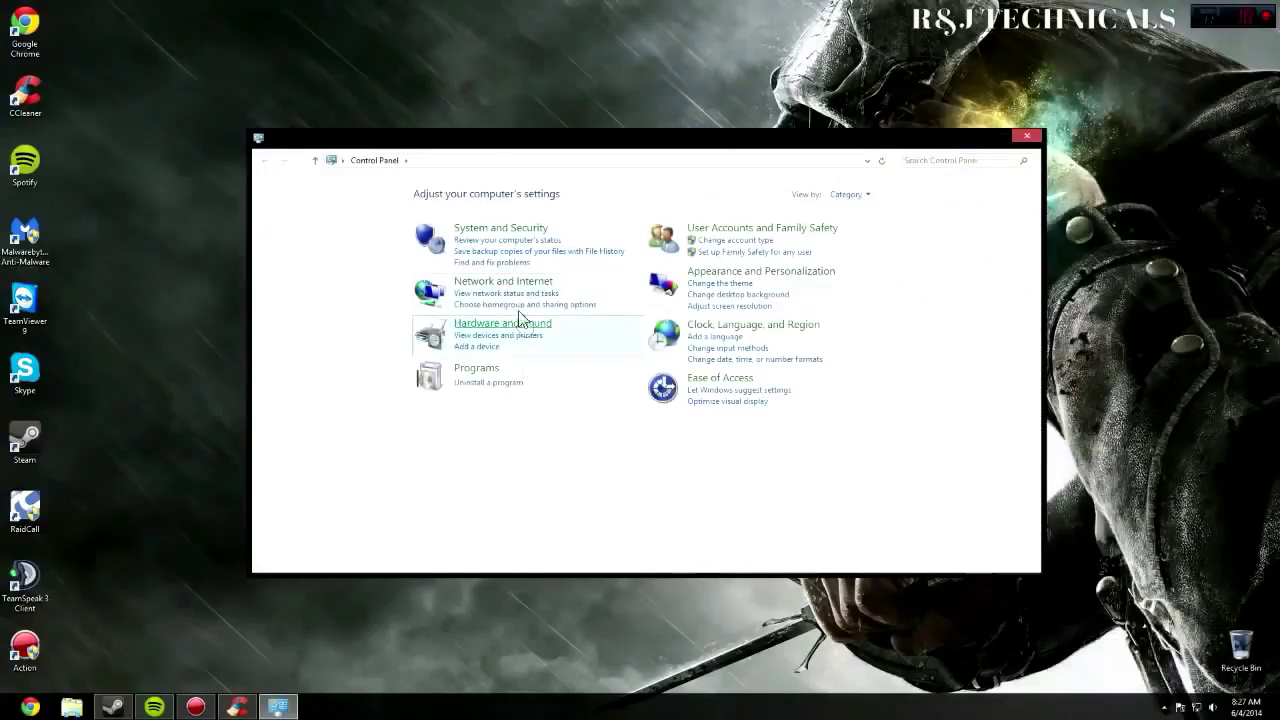
pyautogui.click(512, 229)
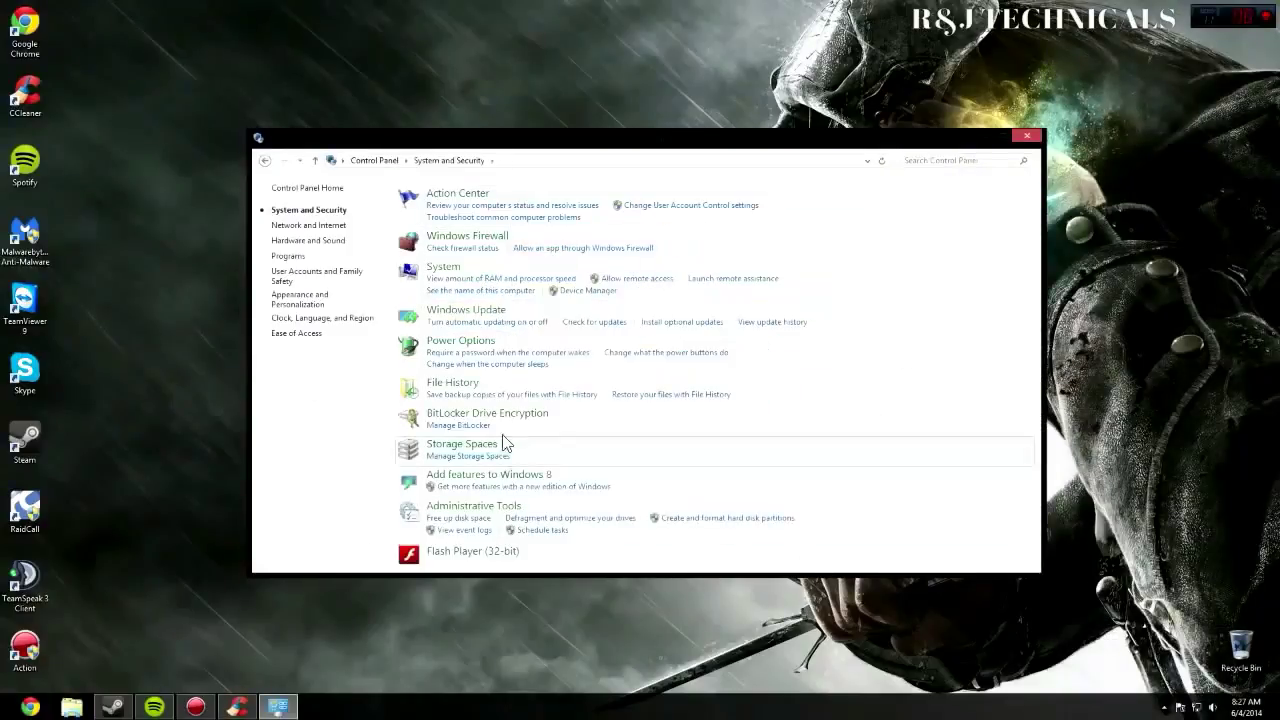
pyautogui.click(462, 341)
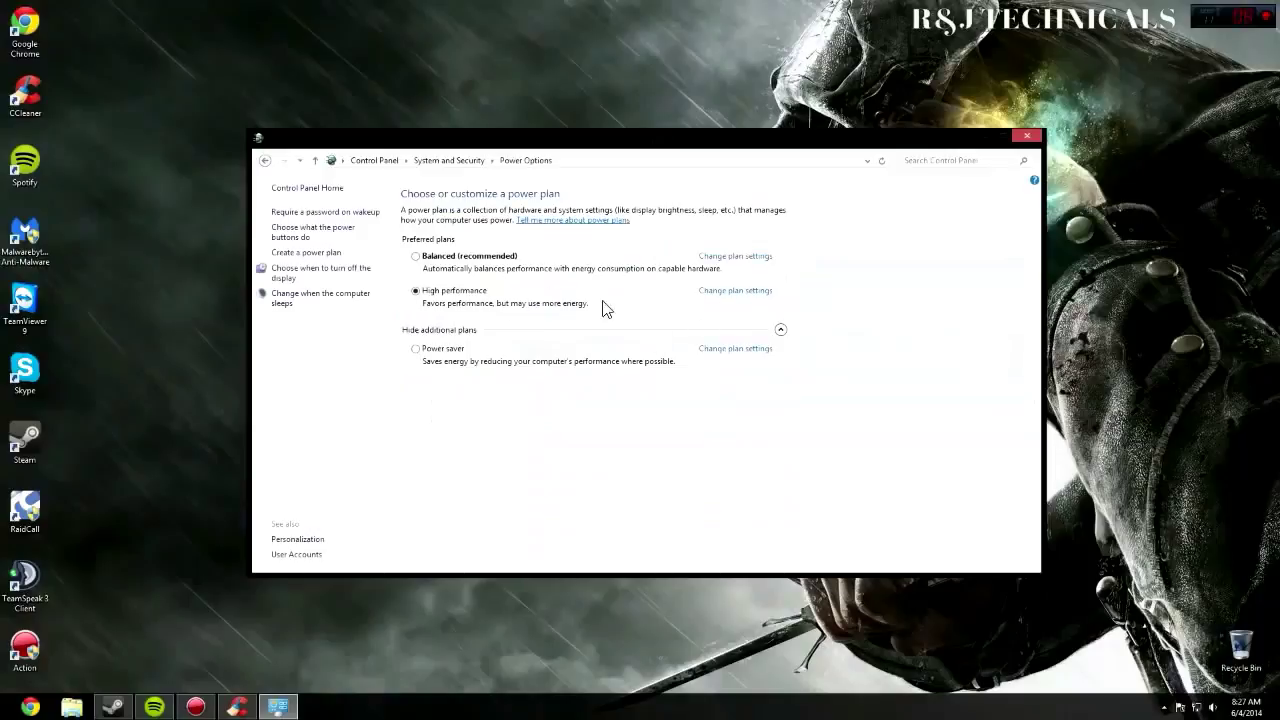
pyautogui.click(763, 294)
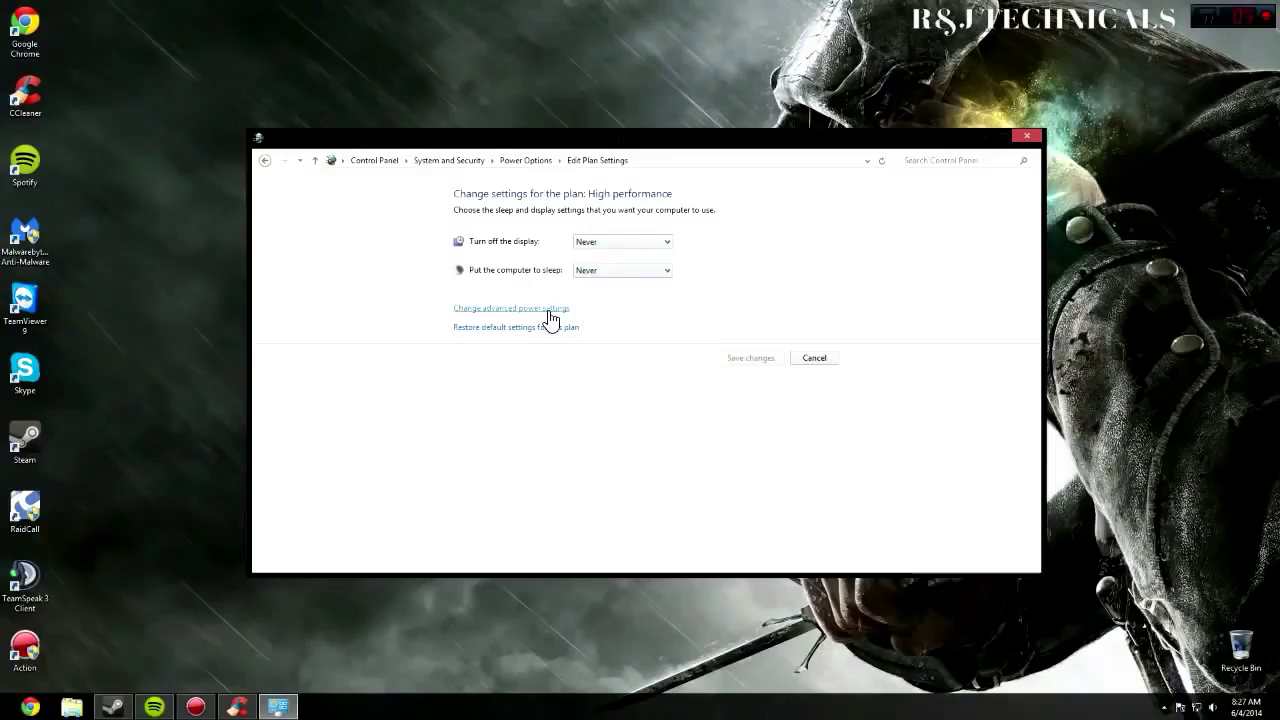
# Step: Review the plan's advanced Hard disk and Sleep timeout values, then confirm with OK
pyautogui.click(816, 358)
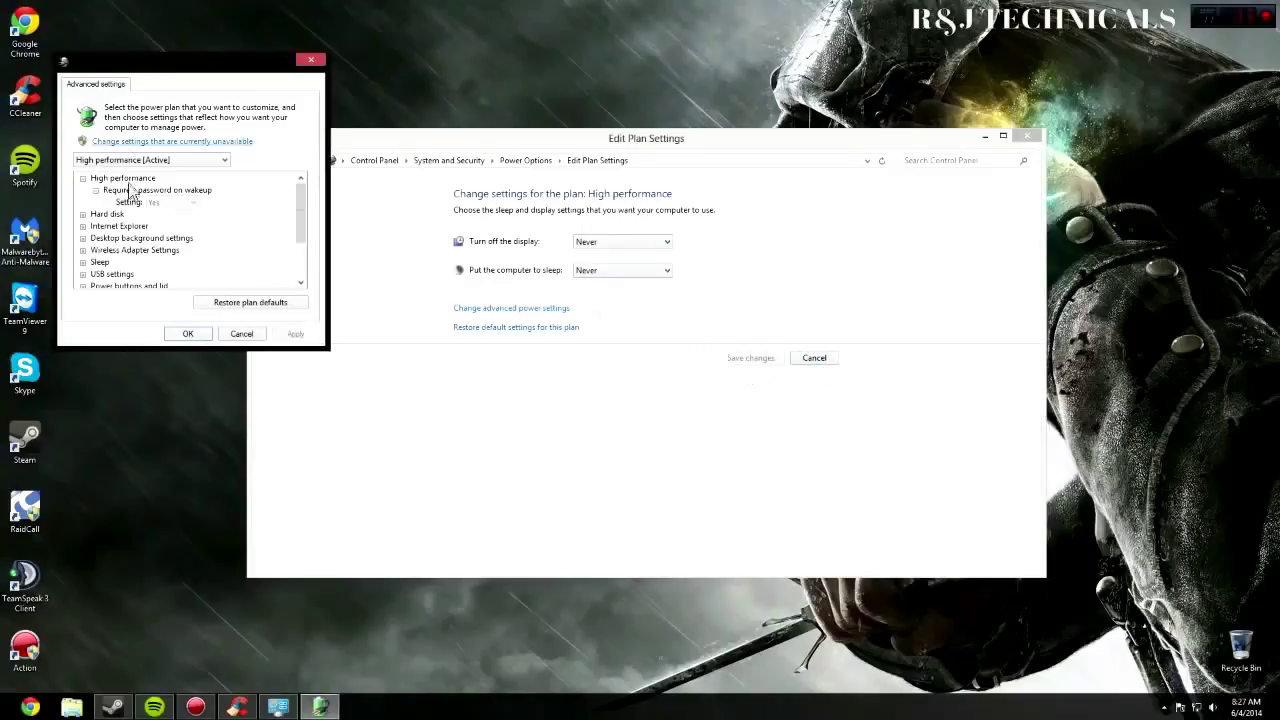
pyautogui.click(83, 214)
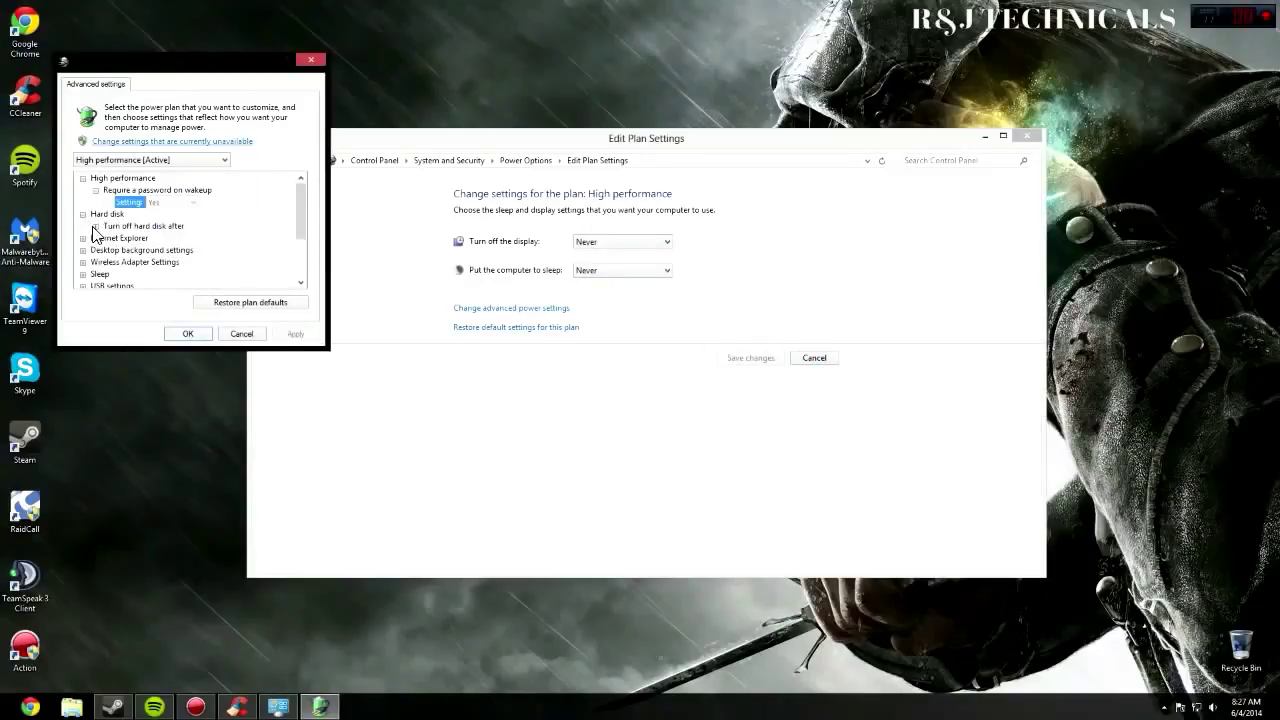
pyautogui.click(96, 227)
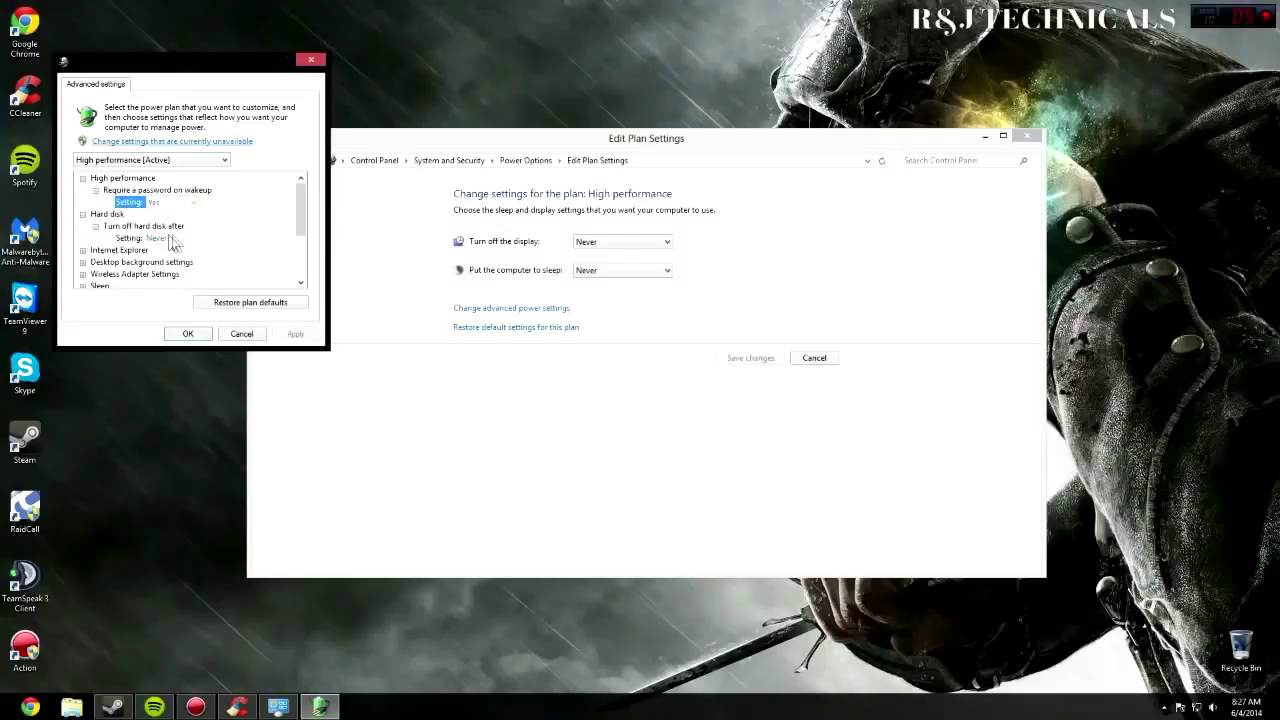
pyautogui.scroll(-1, 168, 250)
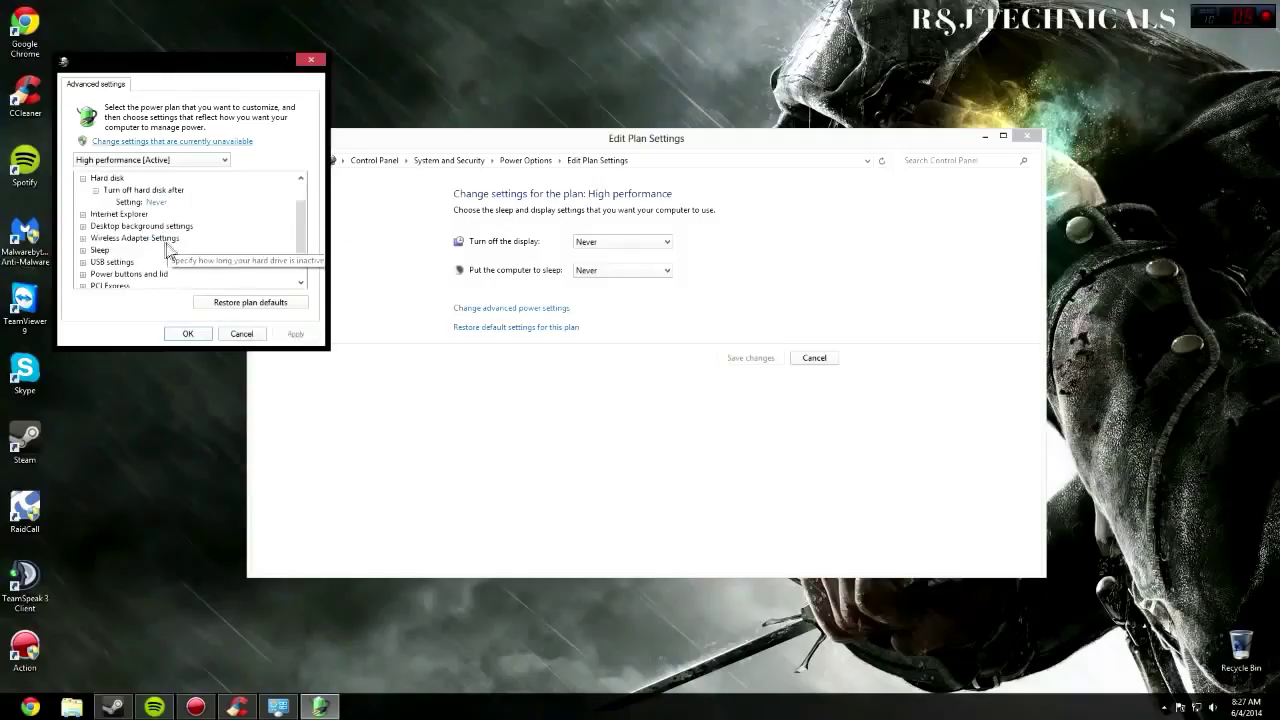
pyautogui.scroll(-1, 168, 250)
pyautogui.click(83, 214)
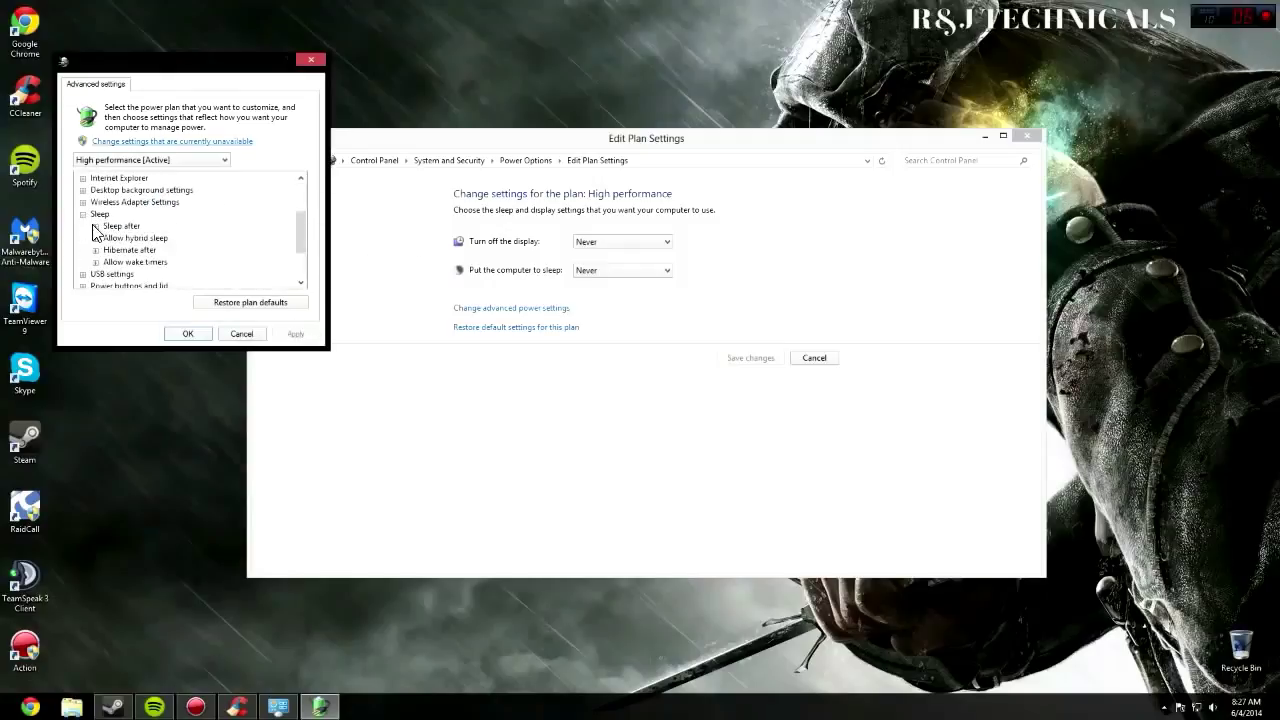
pyautogui.click(96, 227)
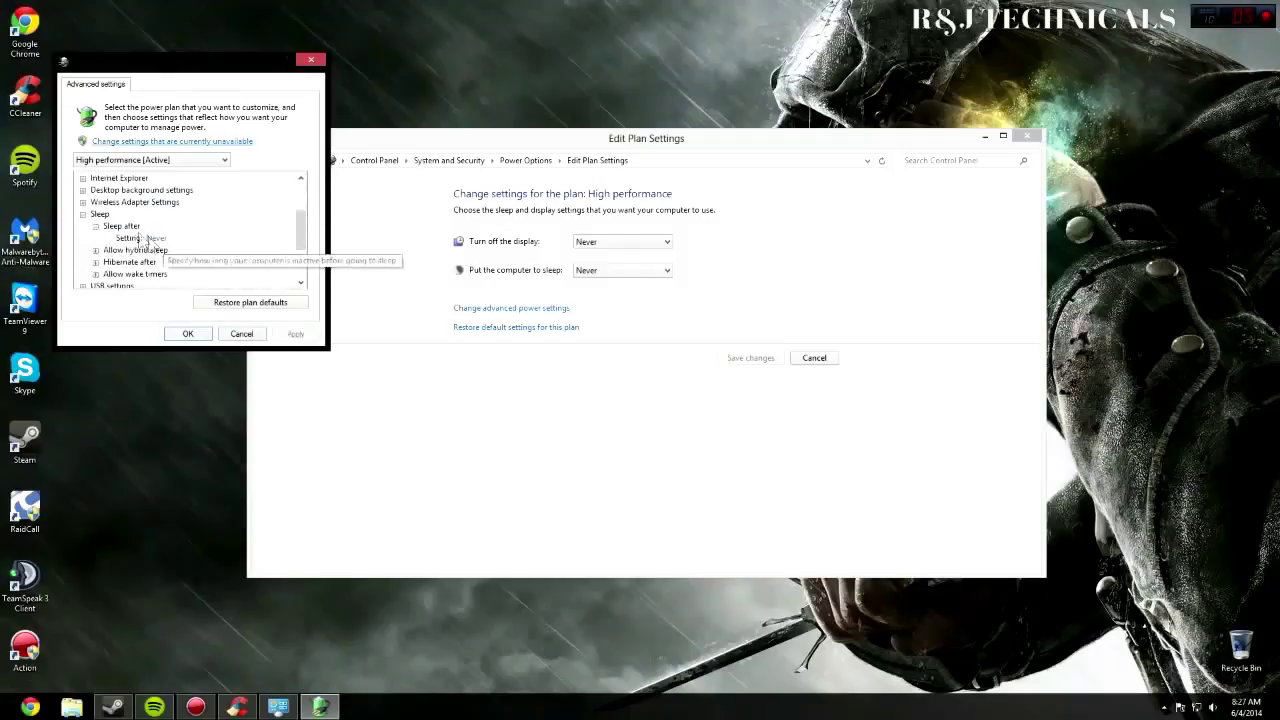
pyautogui.click(186, 335)
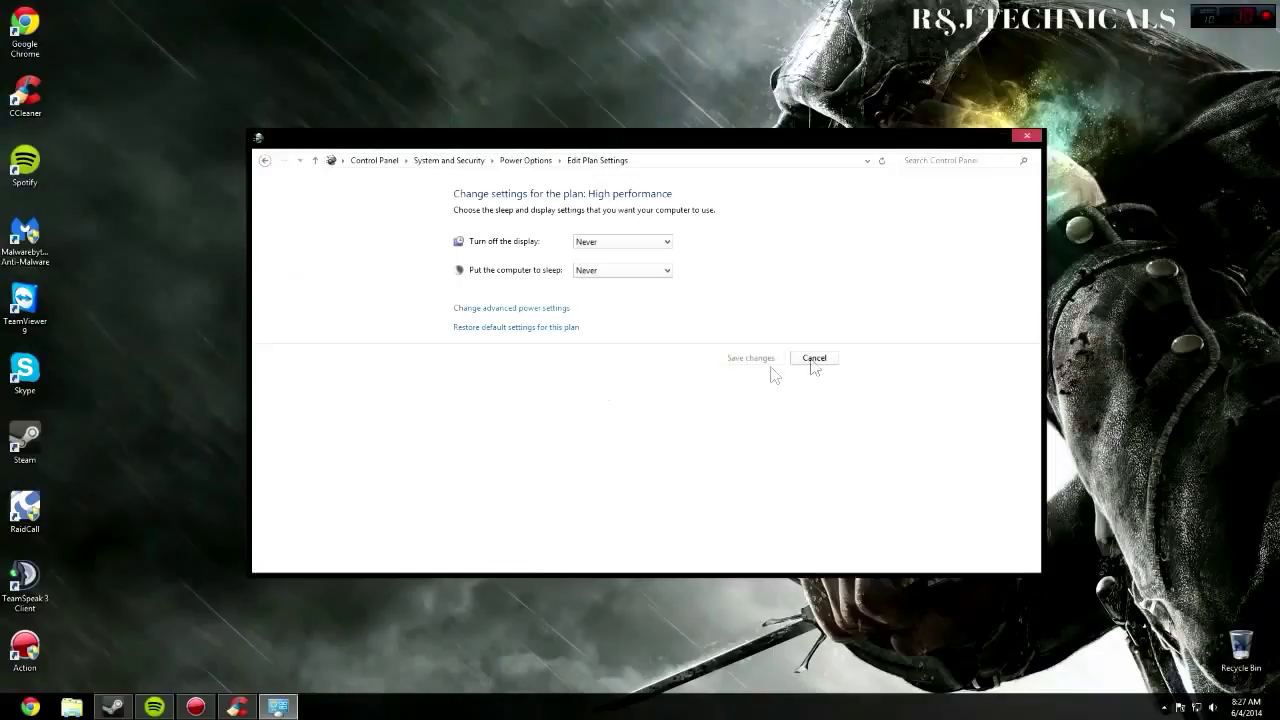
# Step: Fix all 43 selected registry issues in CCleaner without a backup, then exit CCleaner
pyautogui.click(1025, 137)
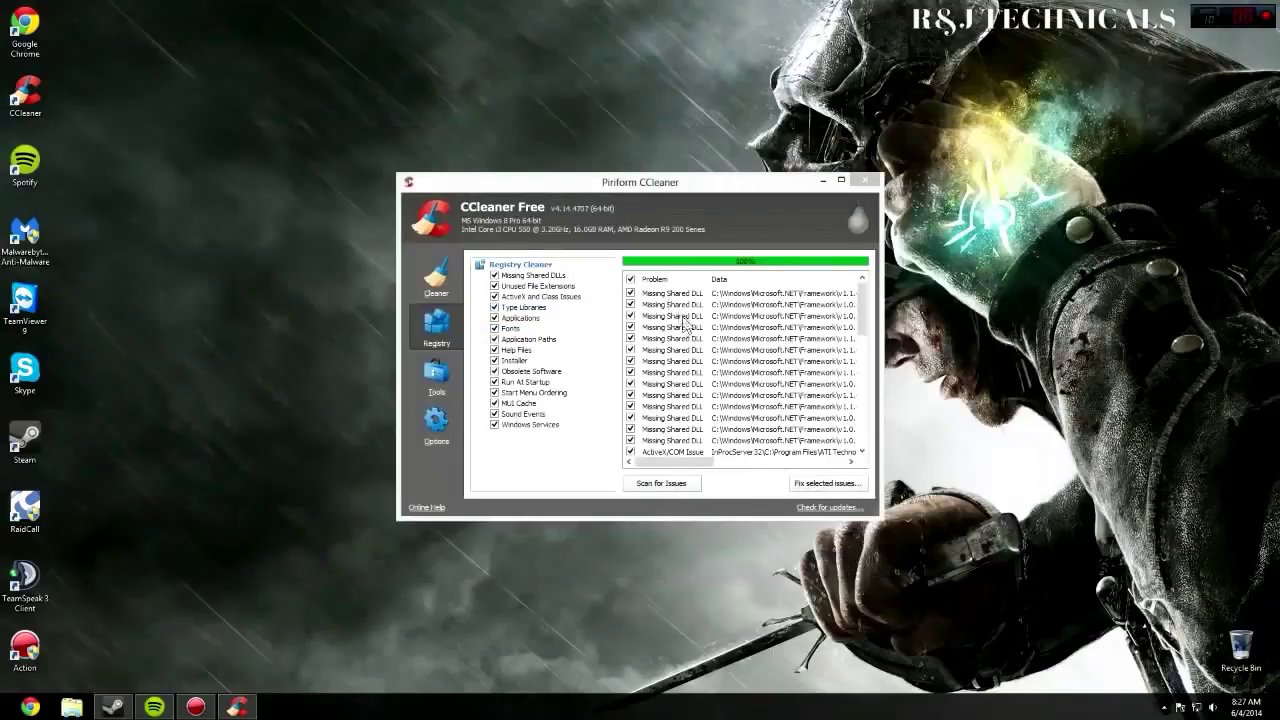
pyautogui.scroll(-3, 853, 318)
pyautogui.scroll(3, 853, 318)
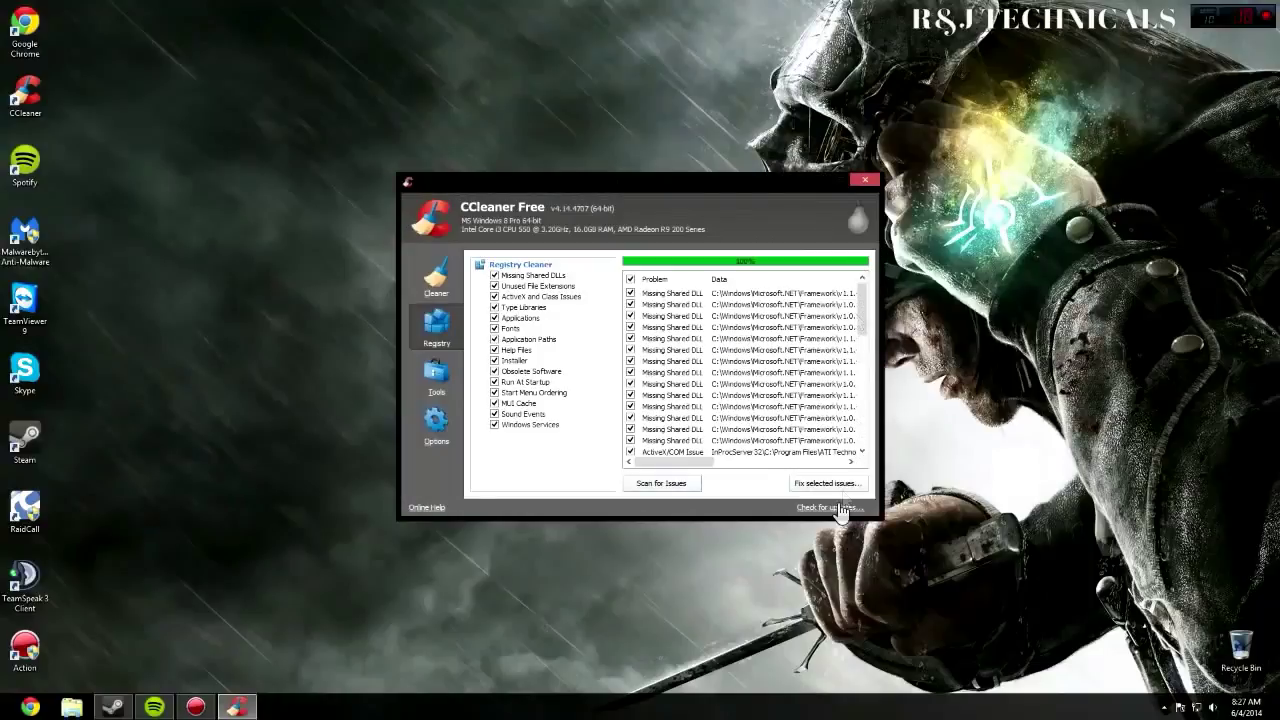
pyautogui.click(831, 483)
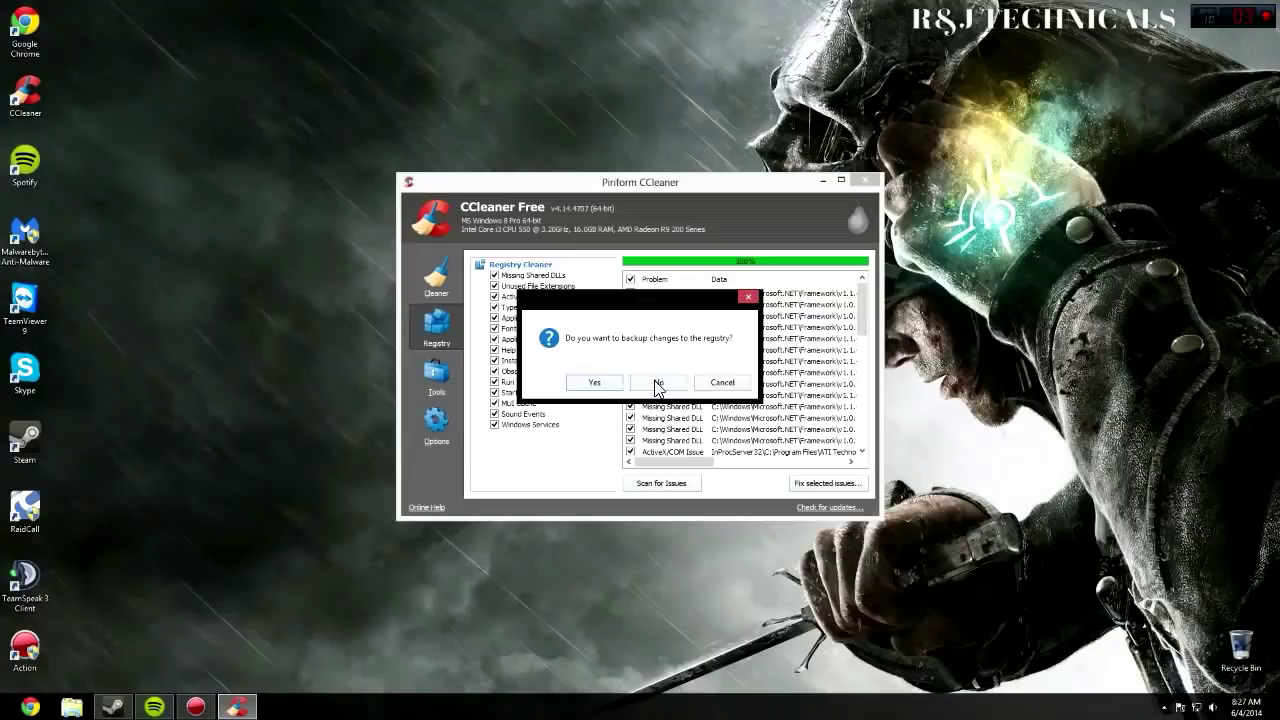
pyautogui.click(656, 384)
pyautogui.click(648, 414)
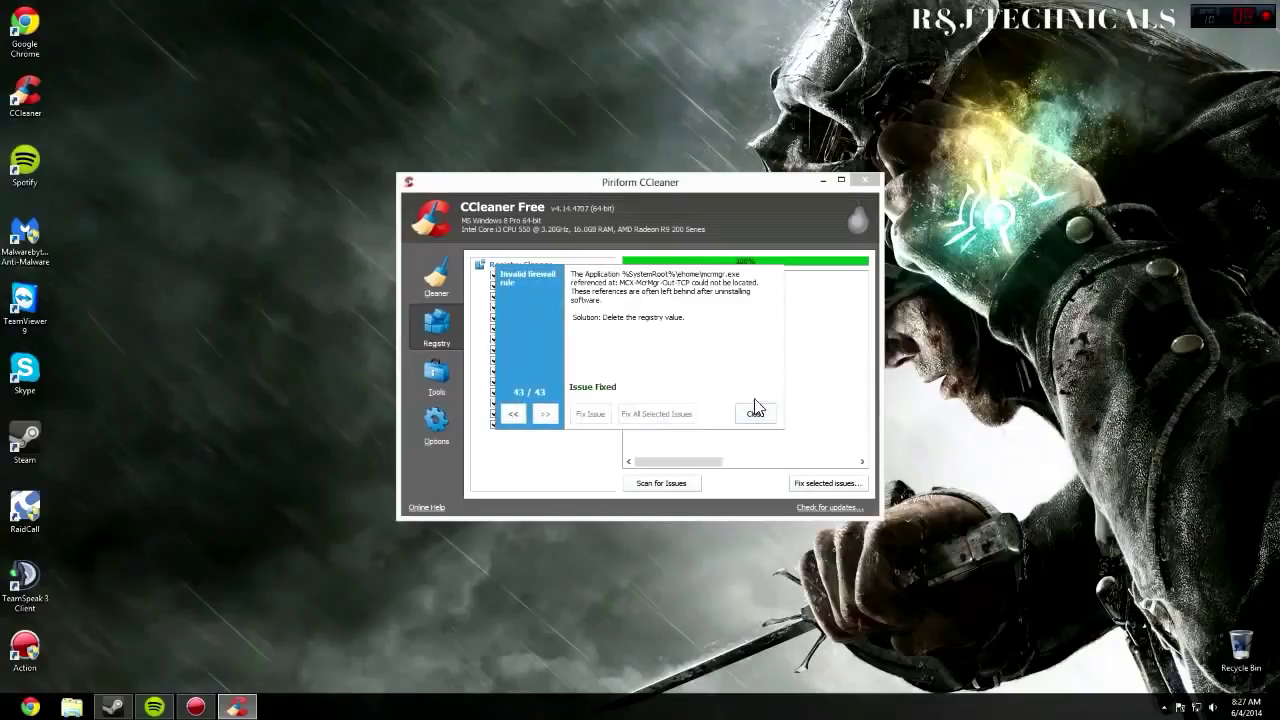
pyautogui.click(755, 413)
pyautogui.click(862, 181)
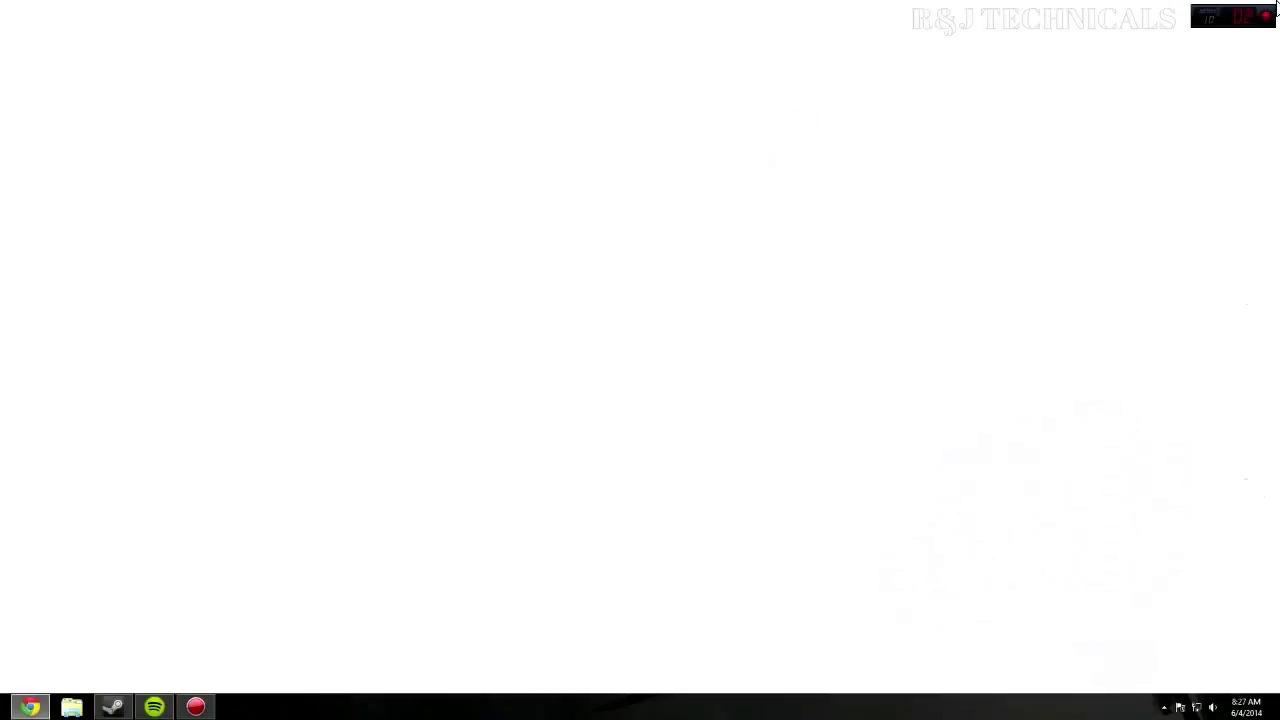
# Step: Drag the taskbar to the right screen edge and back to the bottom
pyautogui.moveTo(1277, 9)
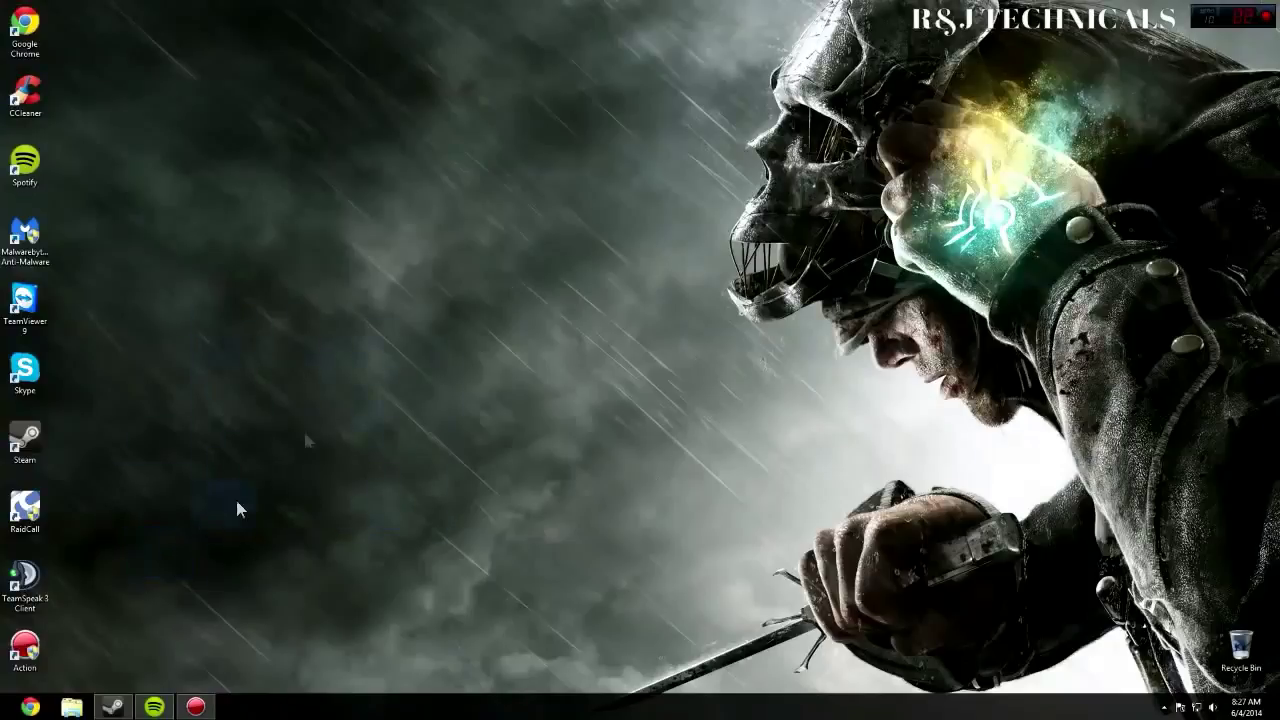
pyautogui.moveTo(678, 333); pyautogui.dragTo(720, 283)
pyautogui.moveTo(688, 397); pyautogui.dragTo(1076, 610)
pyautogui.moveTo(1001, 706); pyautogui.dragTo(1255, 200)
pyautogui.moveTo(1267, 275); pyautogui.dragTo(167, 648)
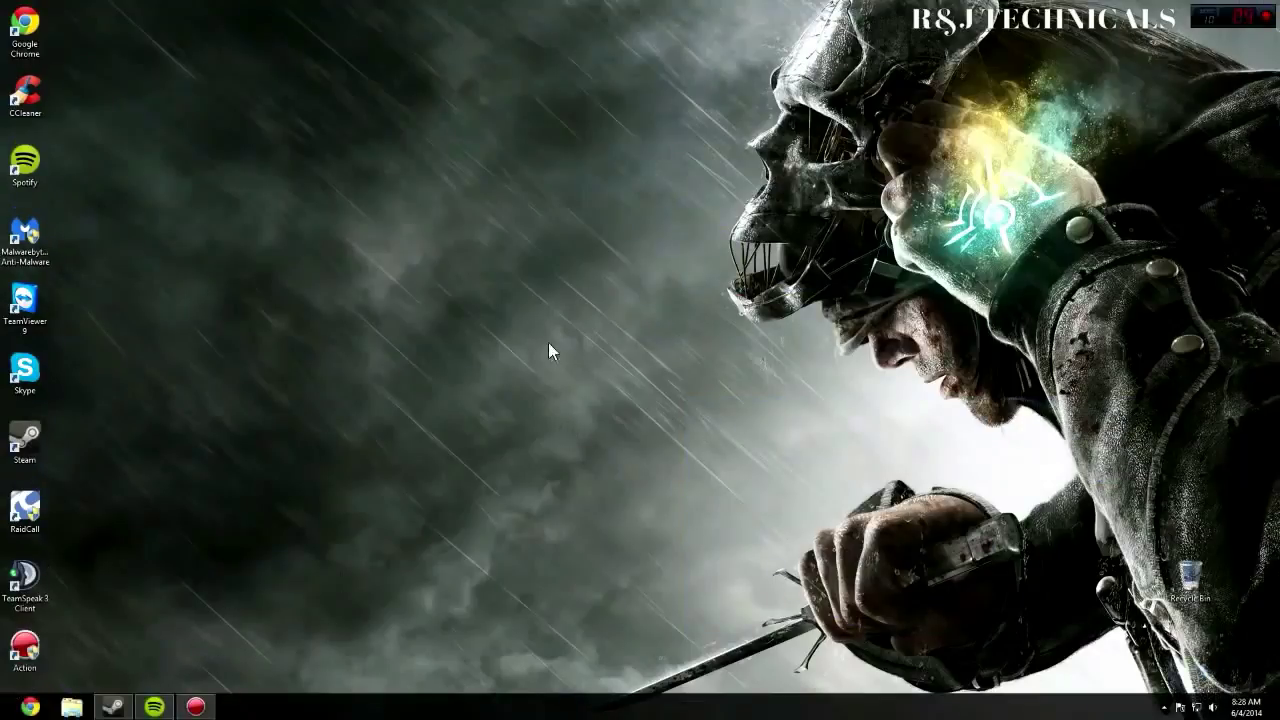
# Step: Open File Explorer with Win+E and show the Computer view of the drives
pyautogui.press('super+e')
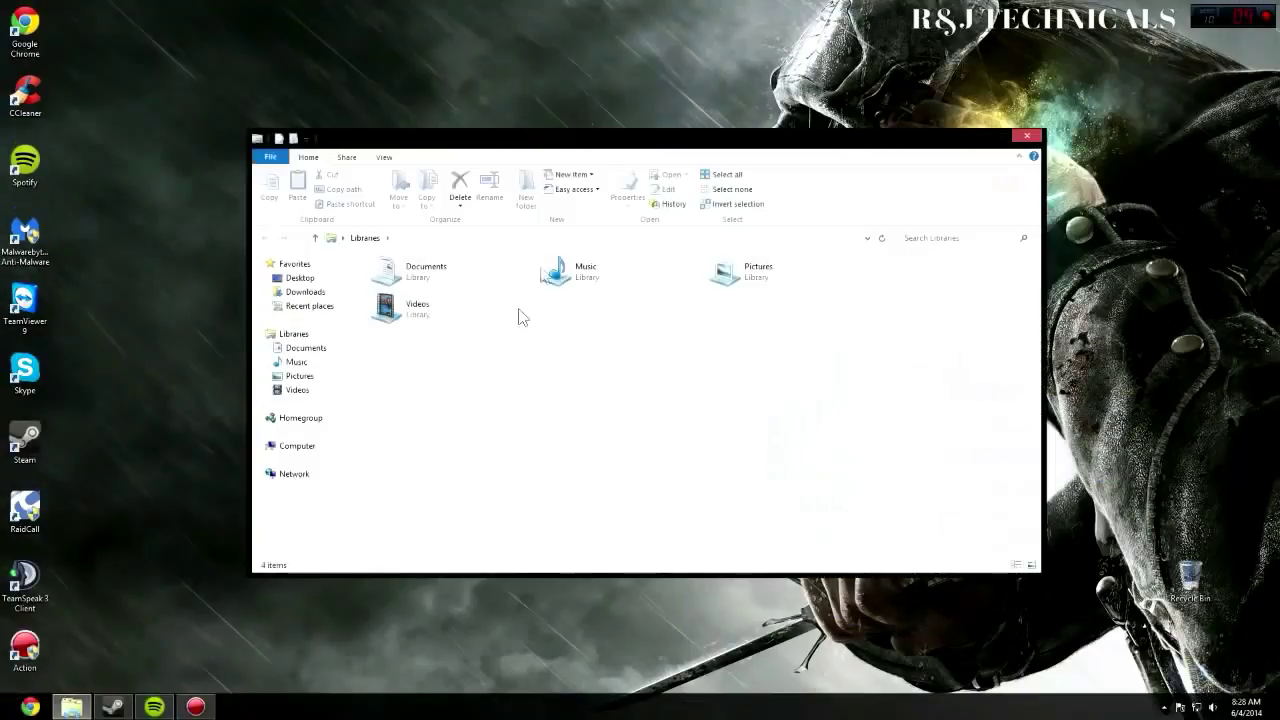
pyautogui.click(285, 461)
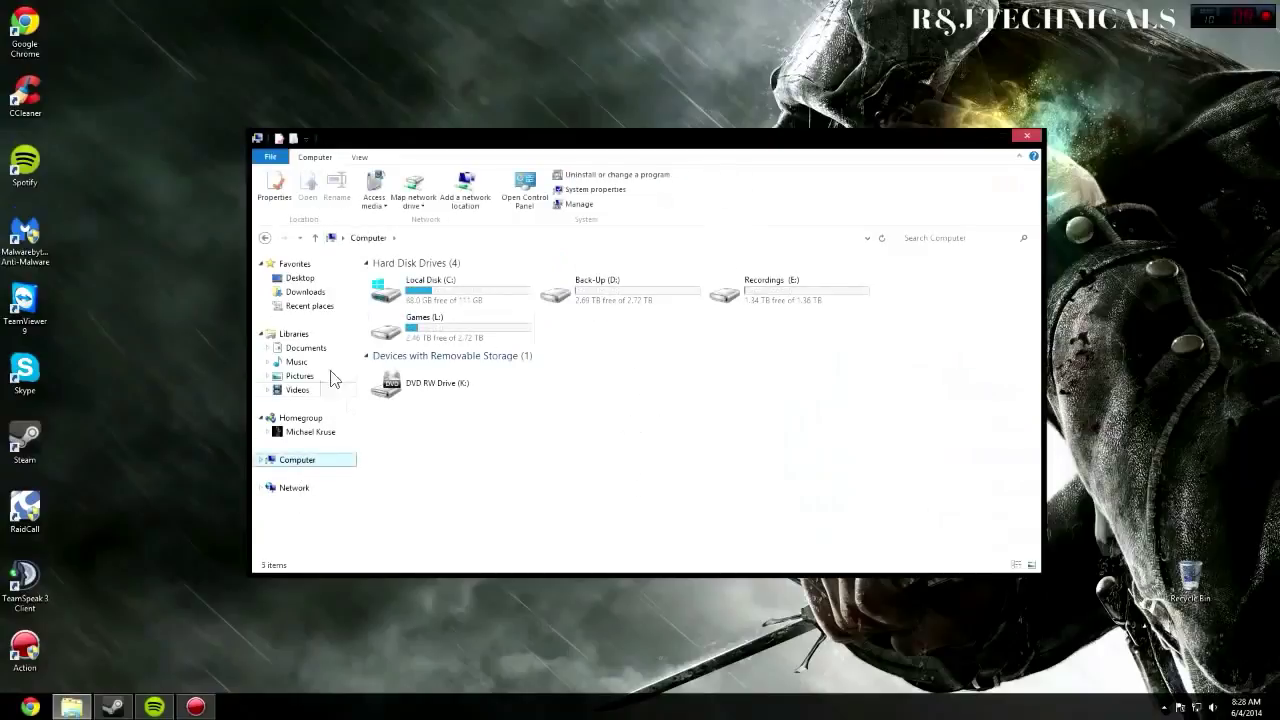
pyautogui.moveTo(905, 325); pyautogui.dragTo(615, 547)
# Step: Search 'samsung magician' in Chrome and download Samsung SSD Magician 4.3 from TechSpot
pyautogui.click(1027, 136)
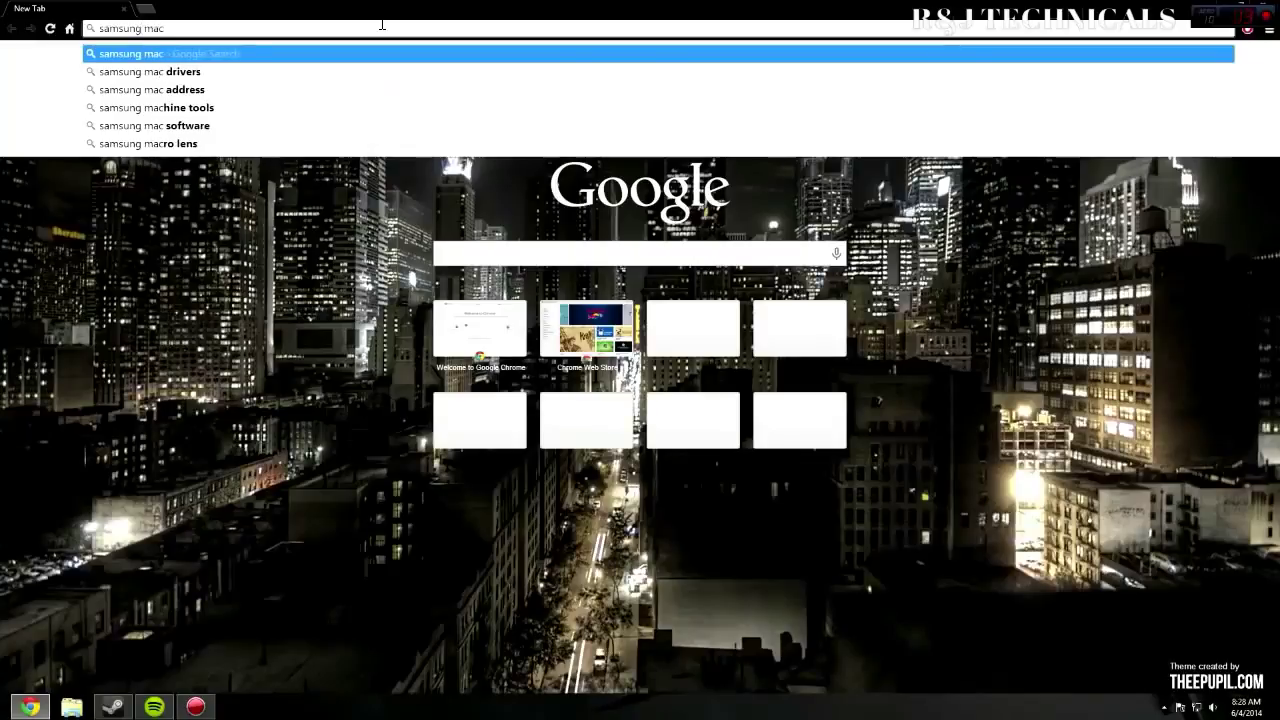
pyautogui.press('BackSpace')
pyautogui.write('g')
pyautogui.click(250, 72)
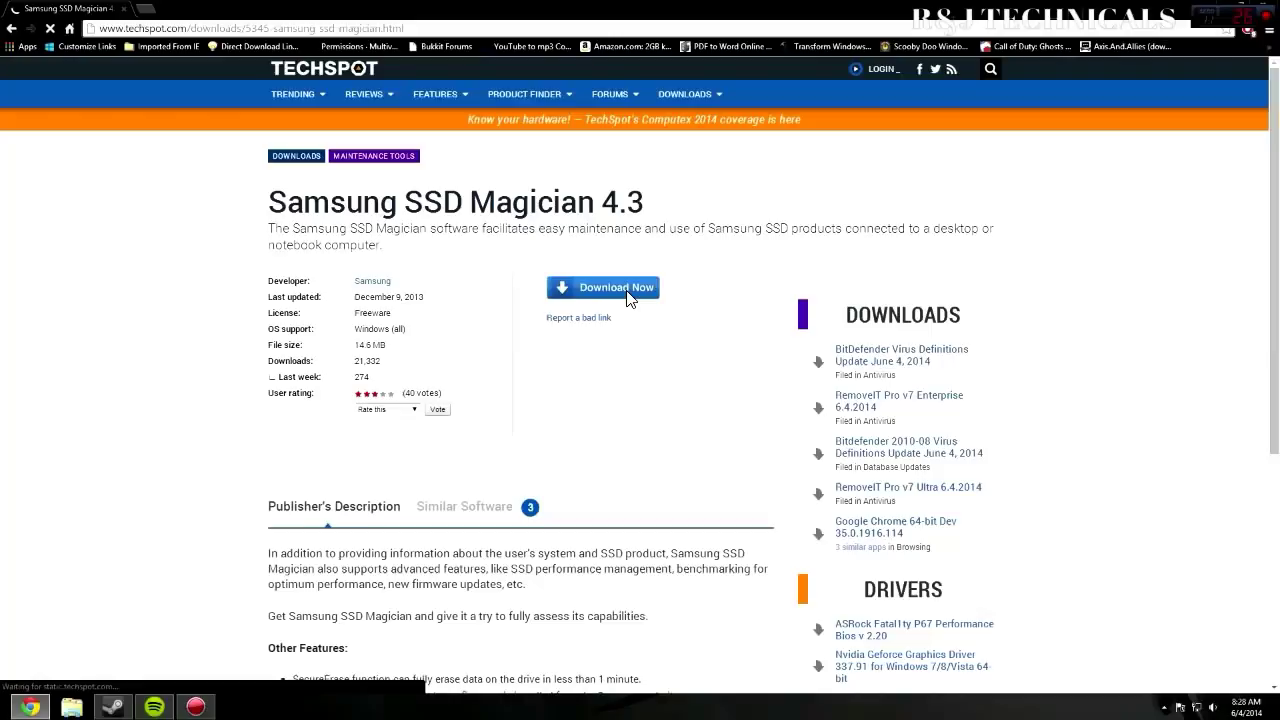
pyautogui.click(630, 298)
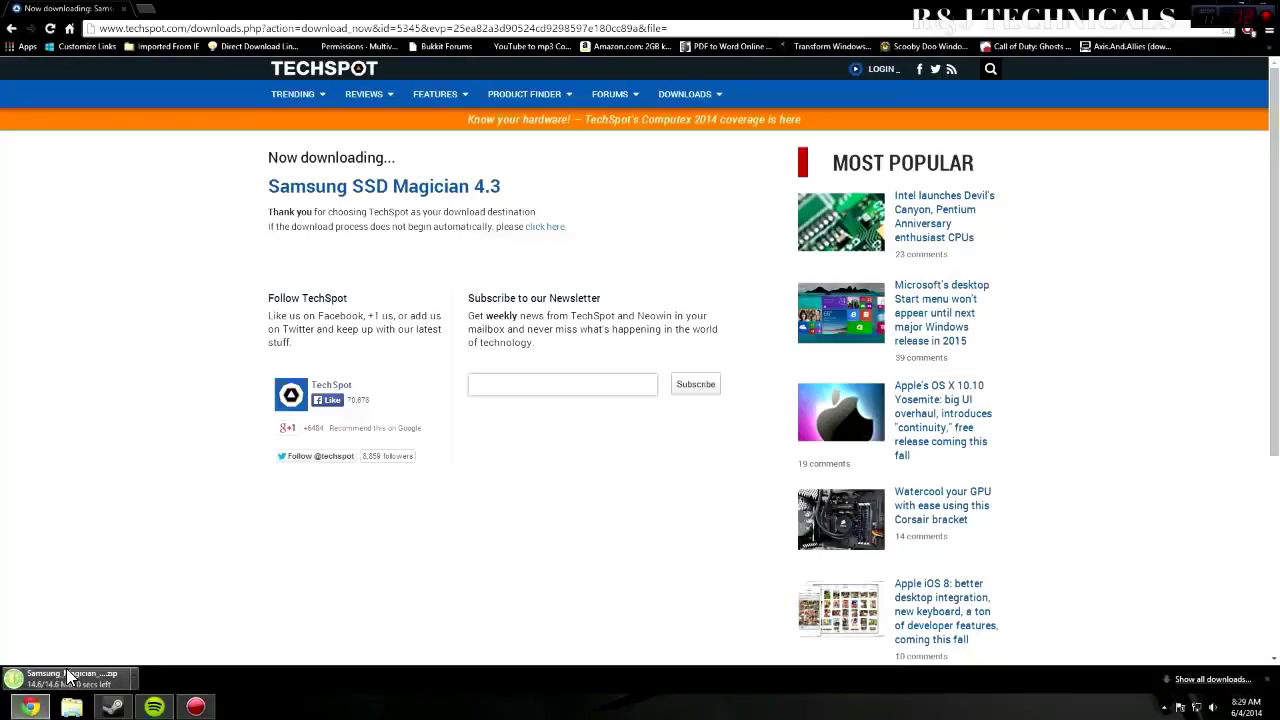
# Step: Keep Chrome running so the download continues, then minimize it to reveal the desktop
pyautogui.click(148, 8)
pyautogui.doubleClick(128, 14)
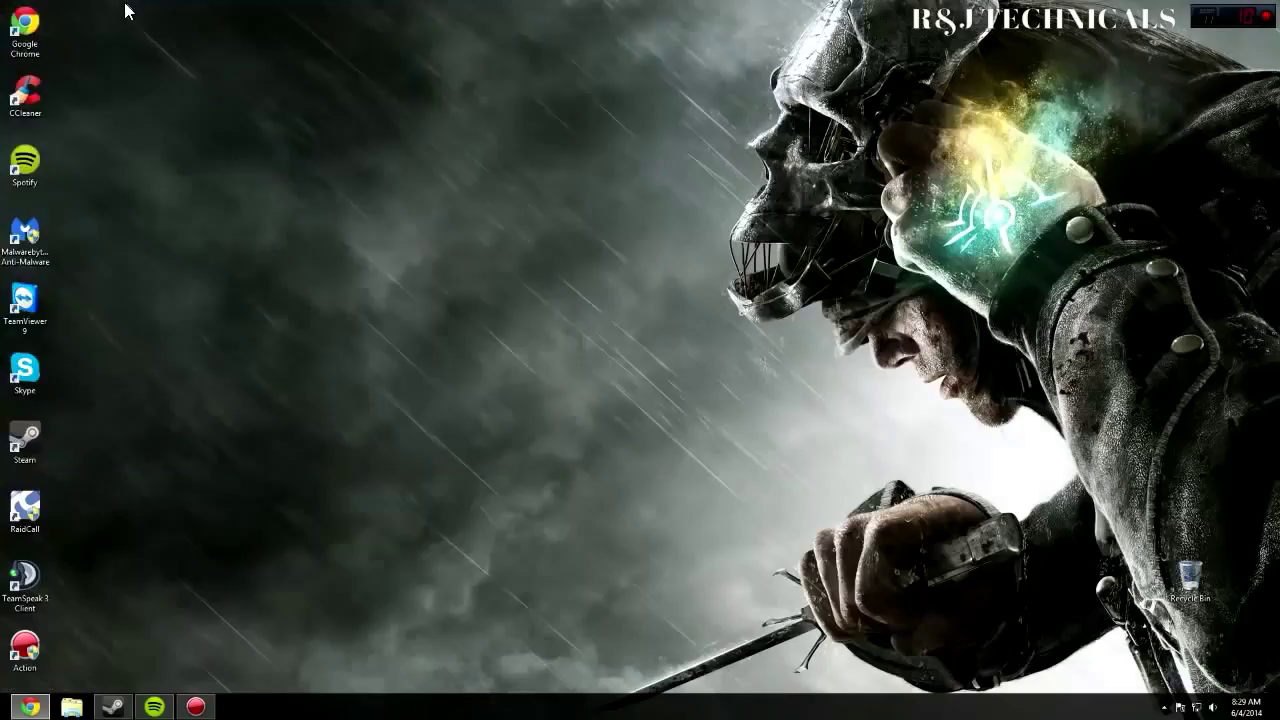
pyautogui.click(643, 8)
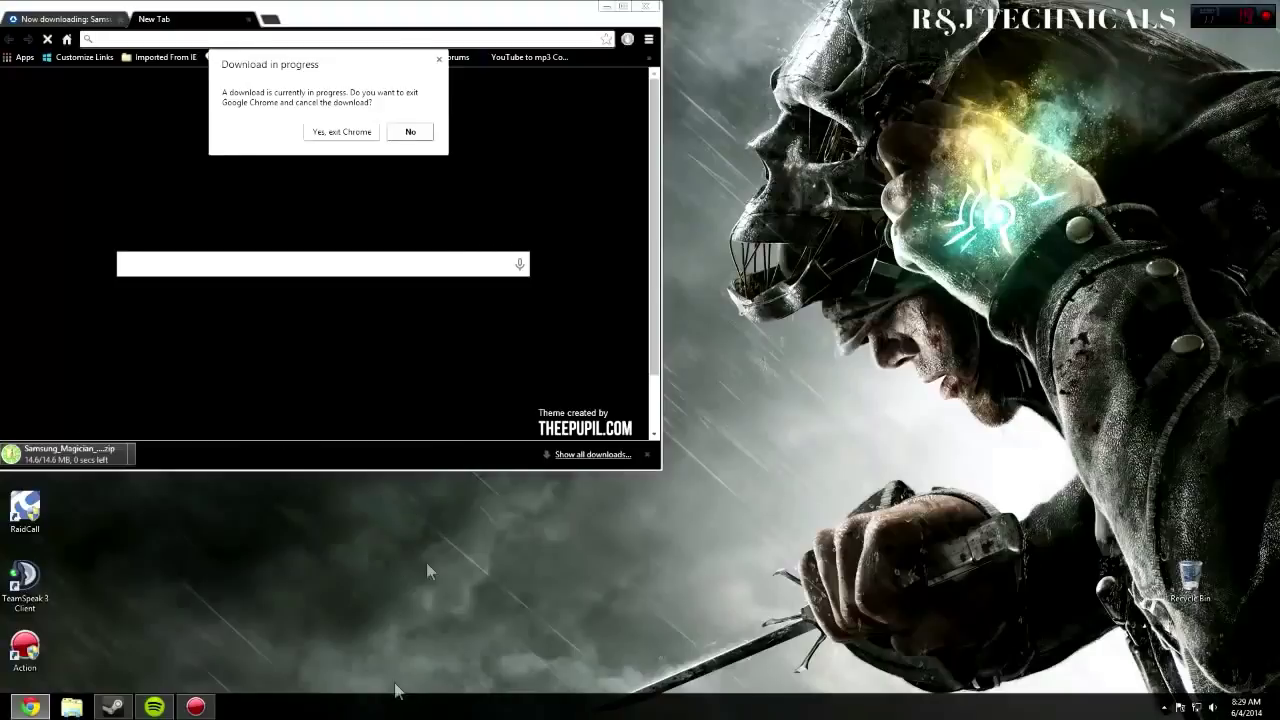
pyautogui.click(400, 130)
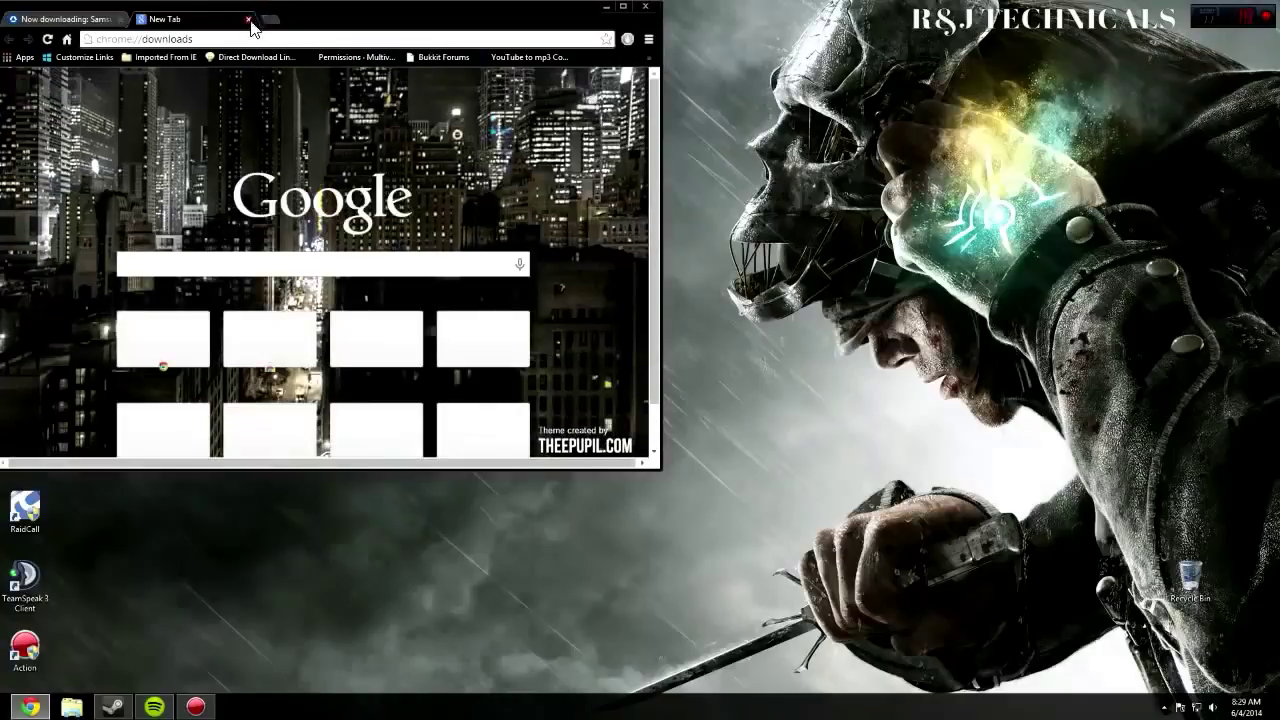
pyautogui.click(249, 19)
pyautogui.click(605, 8)
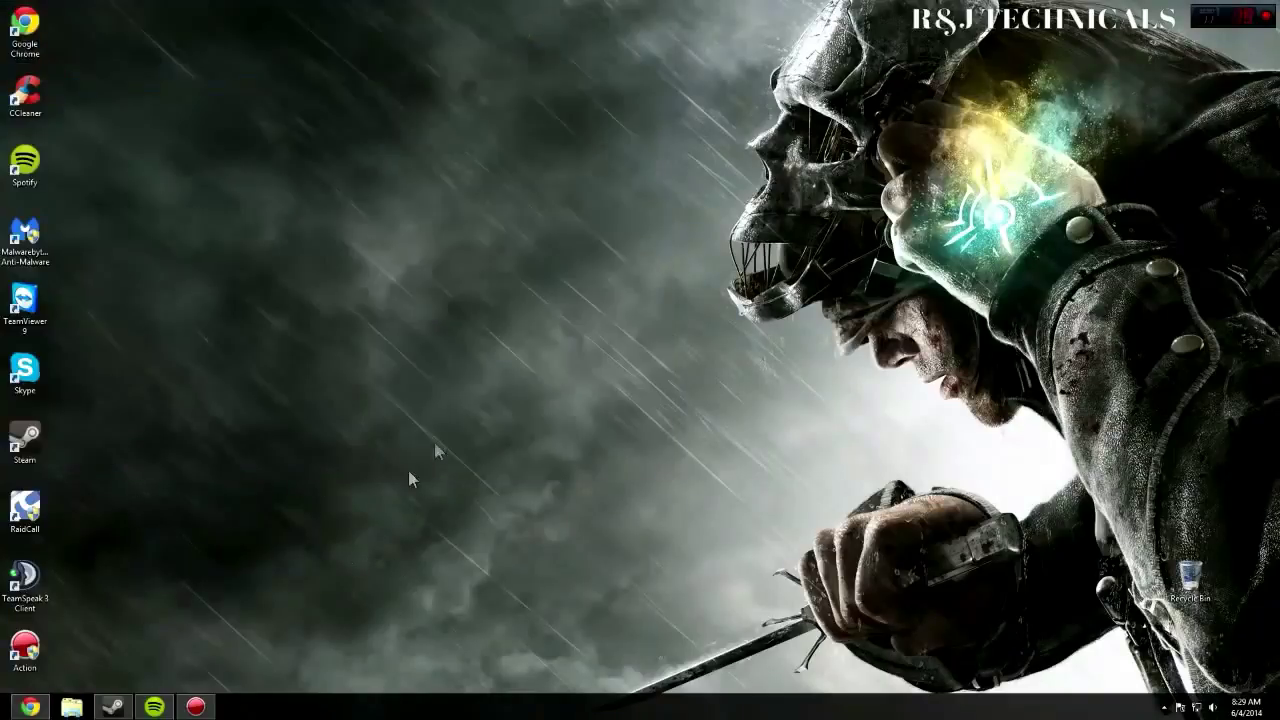
# Step: Open the Samsung_Magician_v43 zip from Downloads and select the installer inside
pyautogui.click(71, 707)
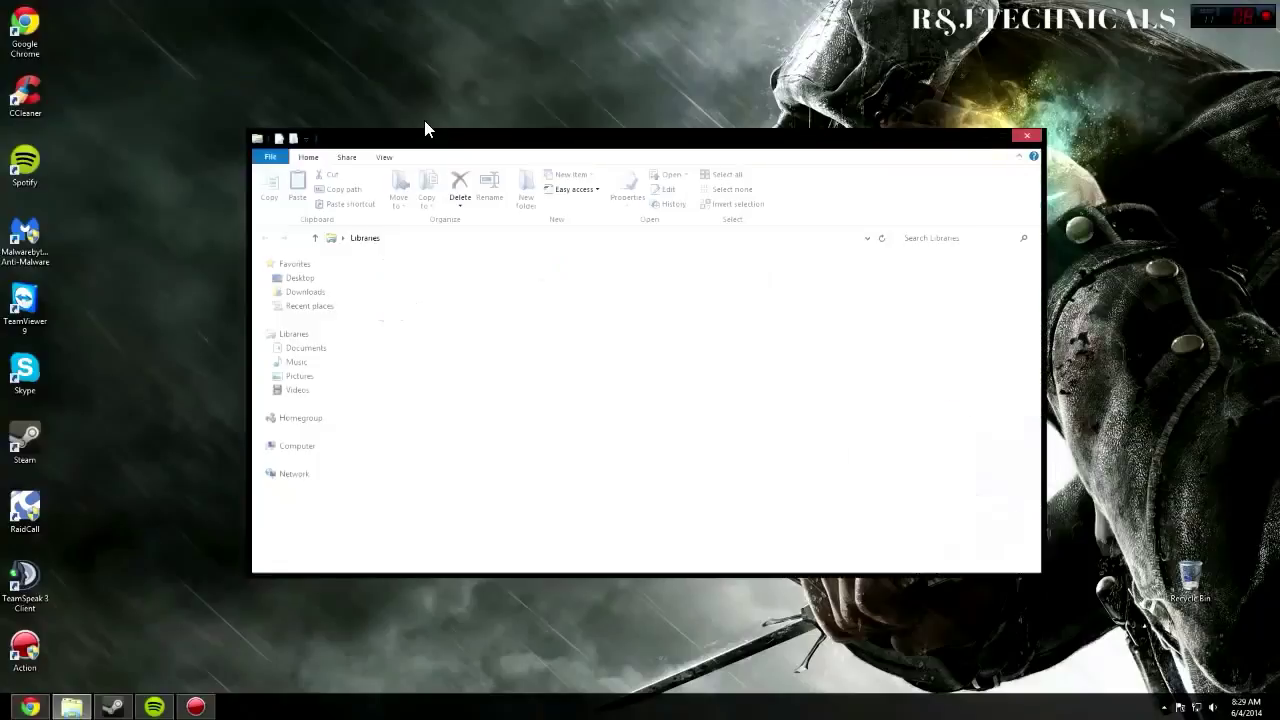
pyautogui.click(305, 291)
pyautogui.doubleClick(550, 295)
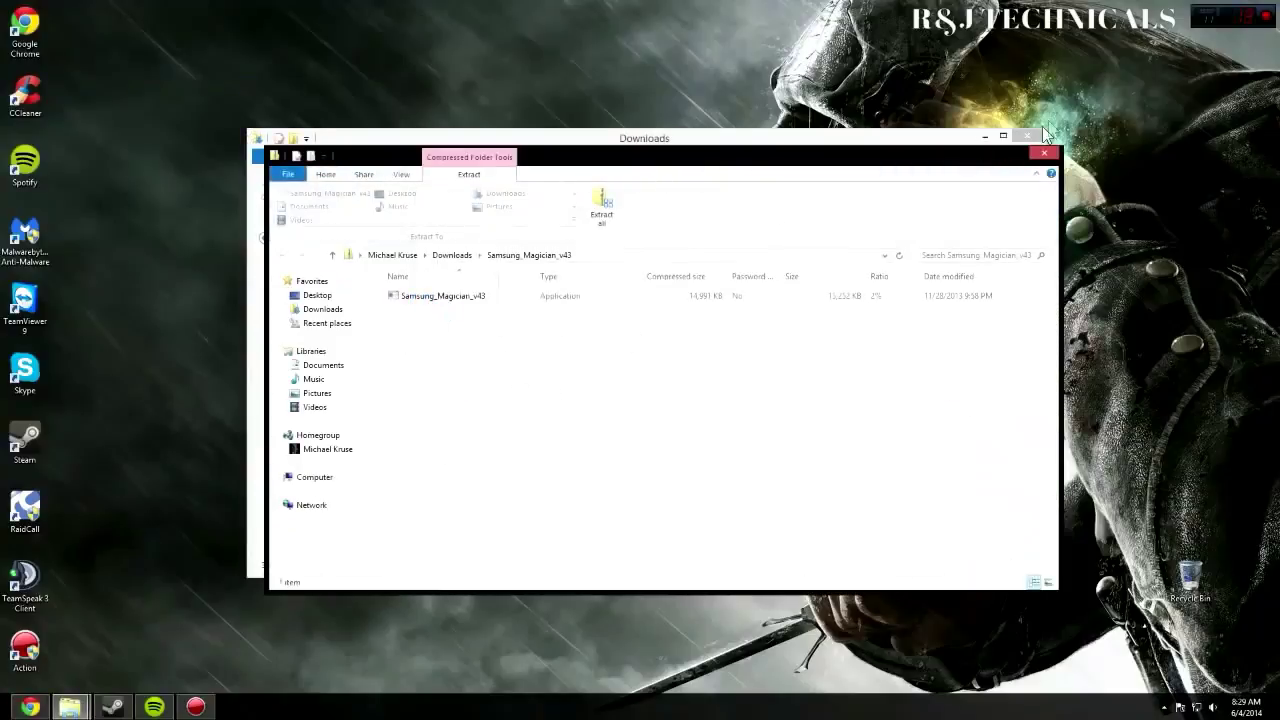
pyautogui.click(420, 297)
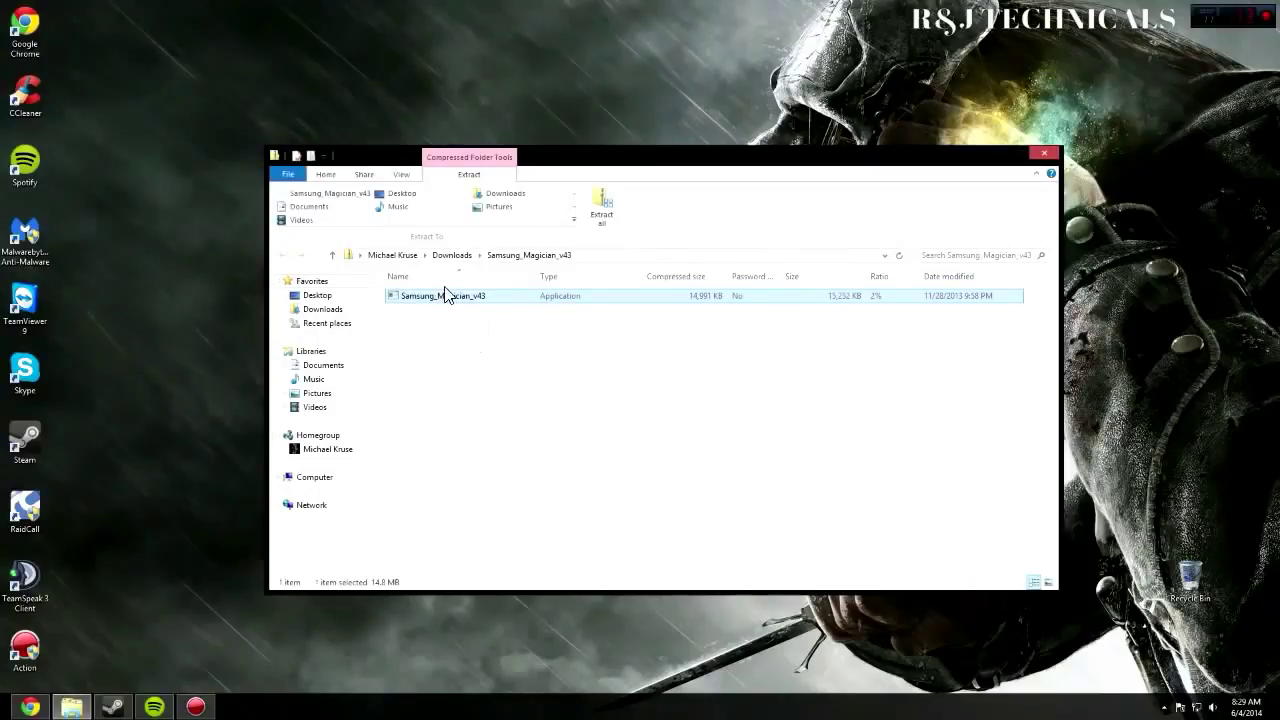
# Step: Close the compressed folder and launch Task Manager to look over the running processes
pyautogui.click(1040, 153)
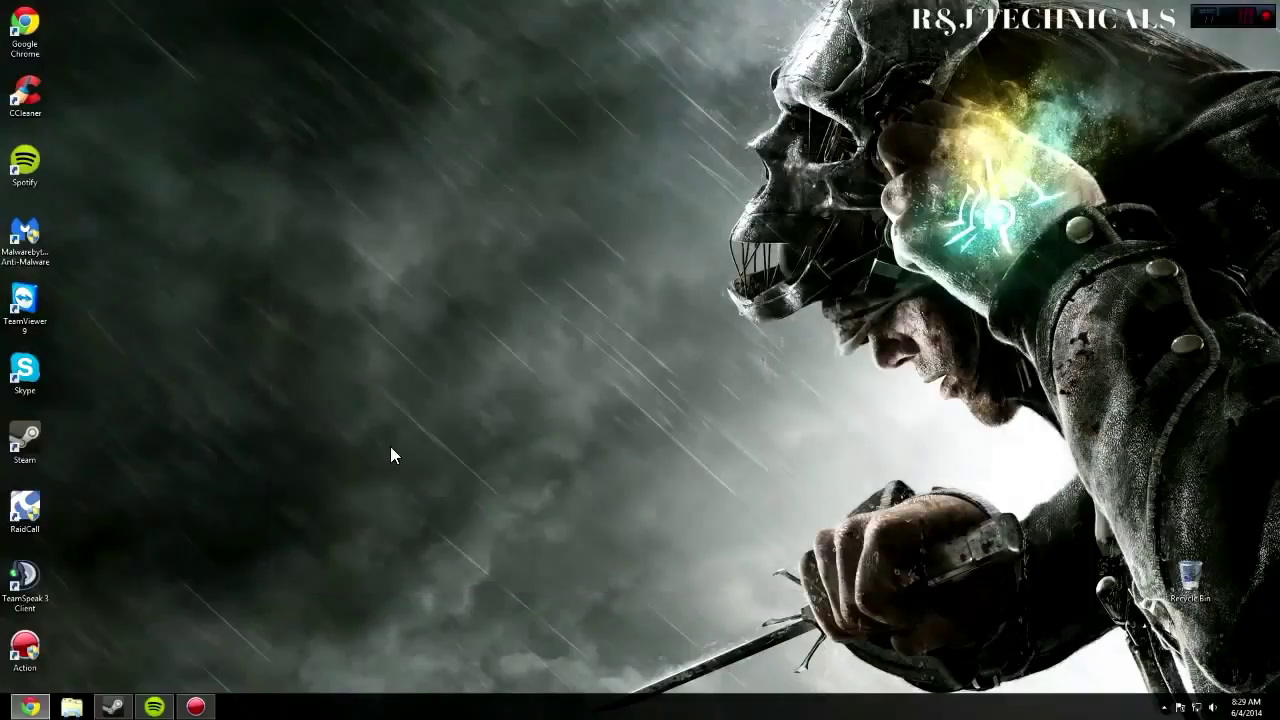
pyautogui.moveTo(397, 154); pyautogui.dragTo(411, 494)
pyautogui.rightClick(627, 706)
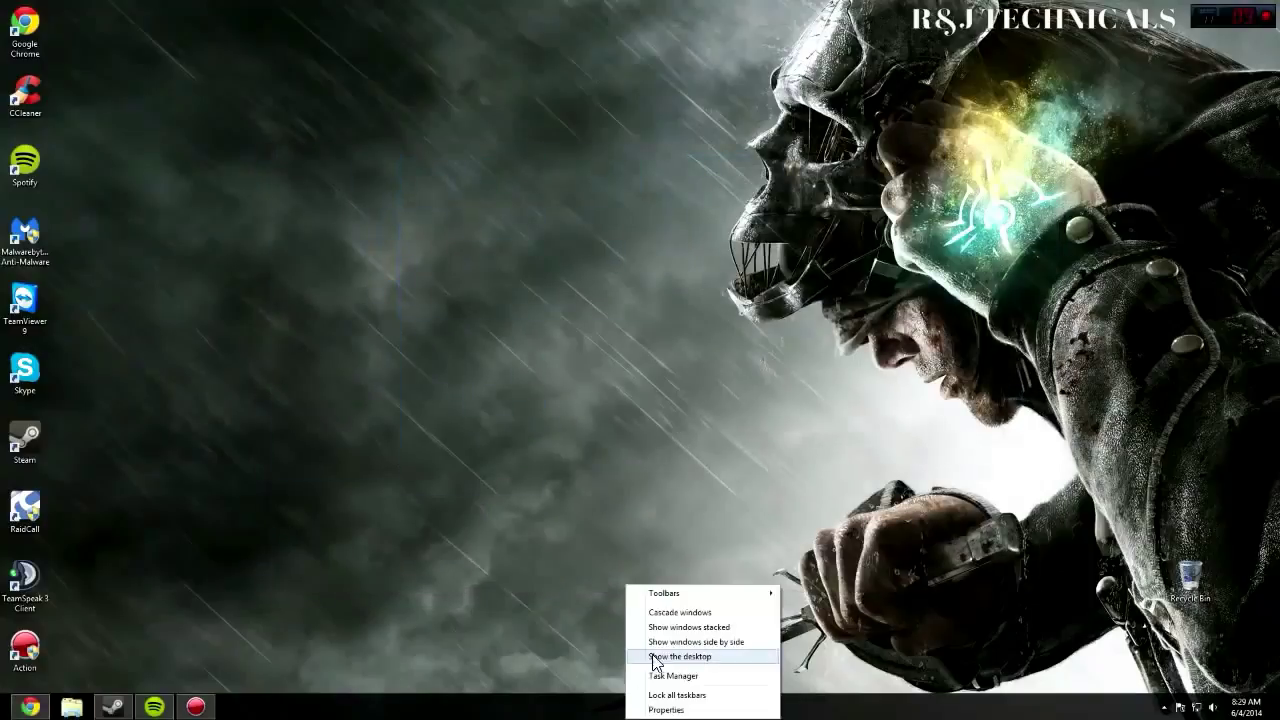
pyautogui.click(665, 675)
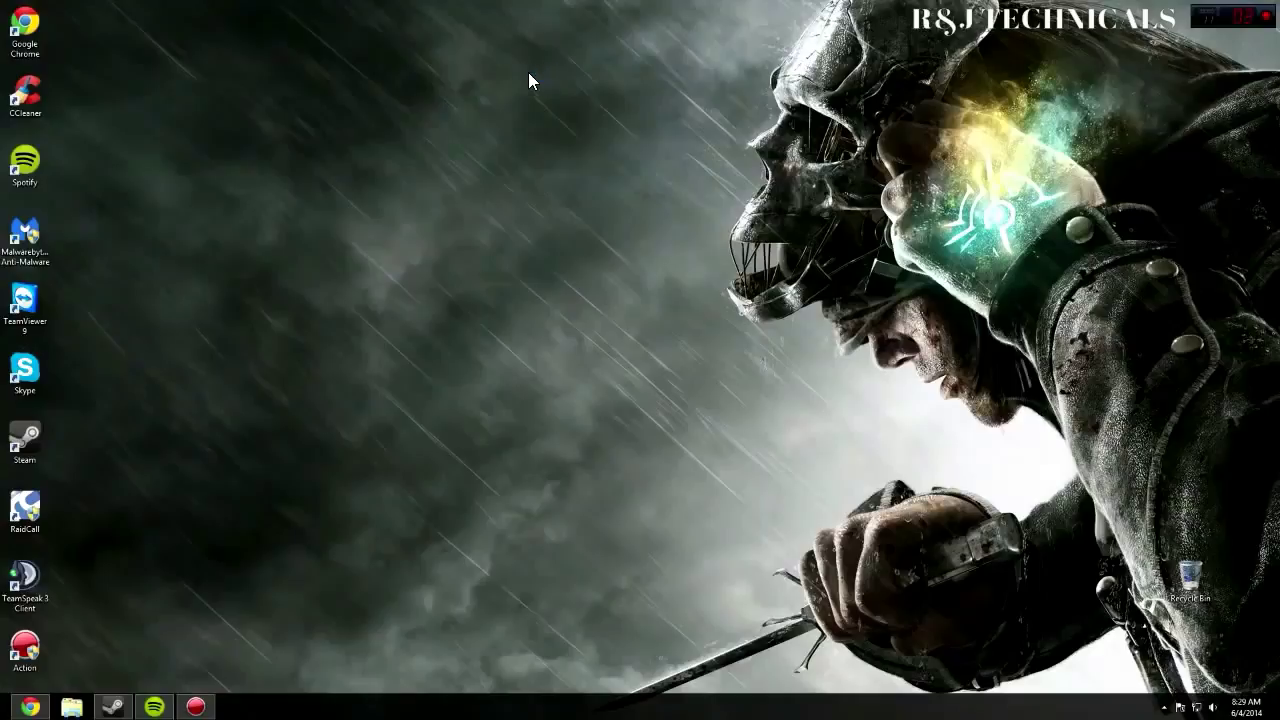
pyautogui.click(71, 706)
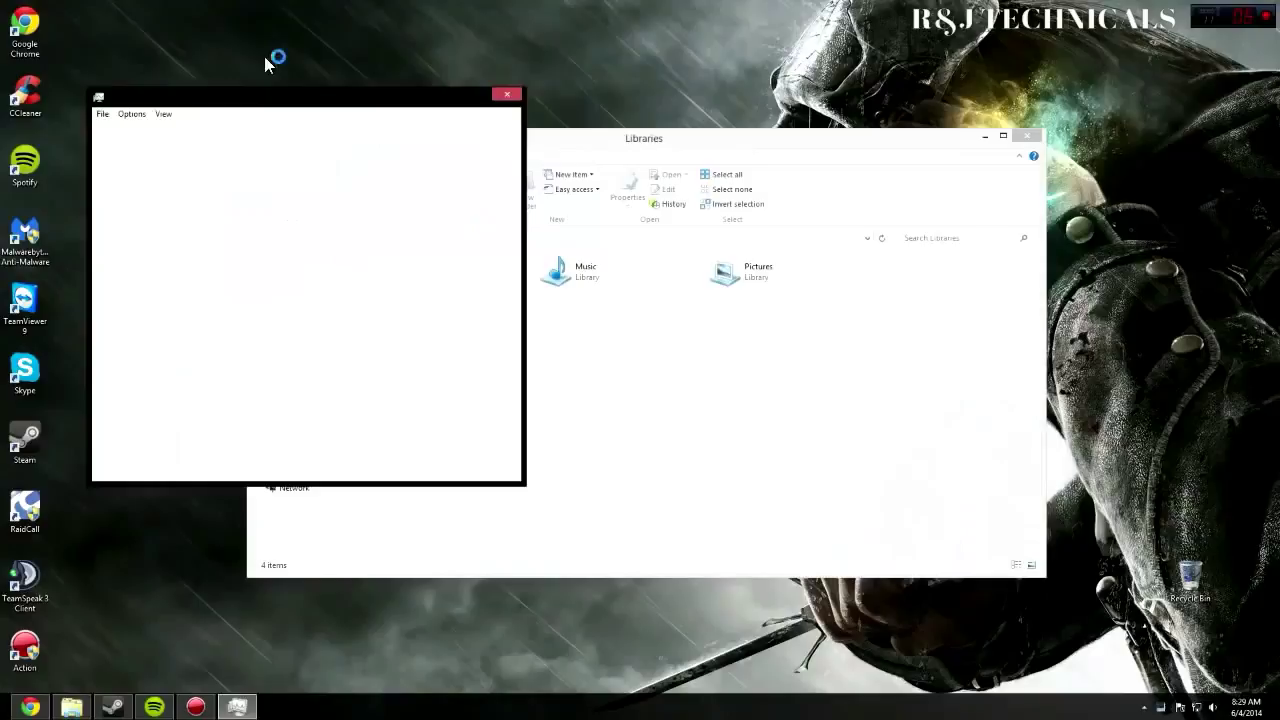
pyautogui.moveTo(266, 109); pyautogui.dragTo(700, 228)
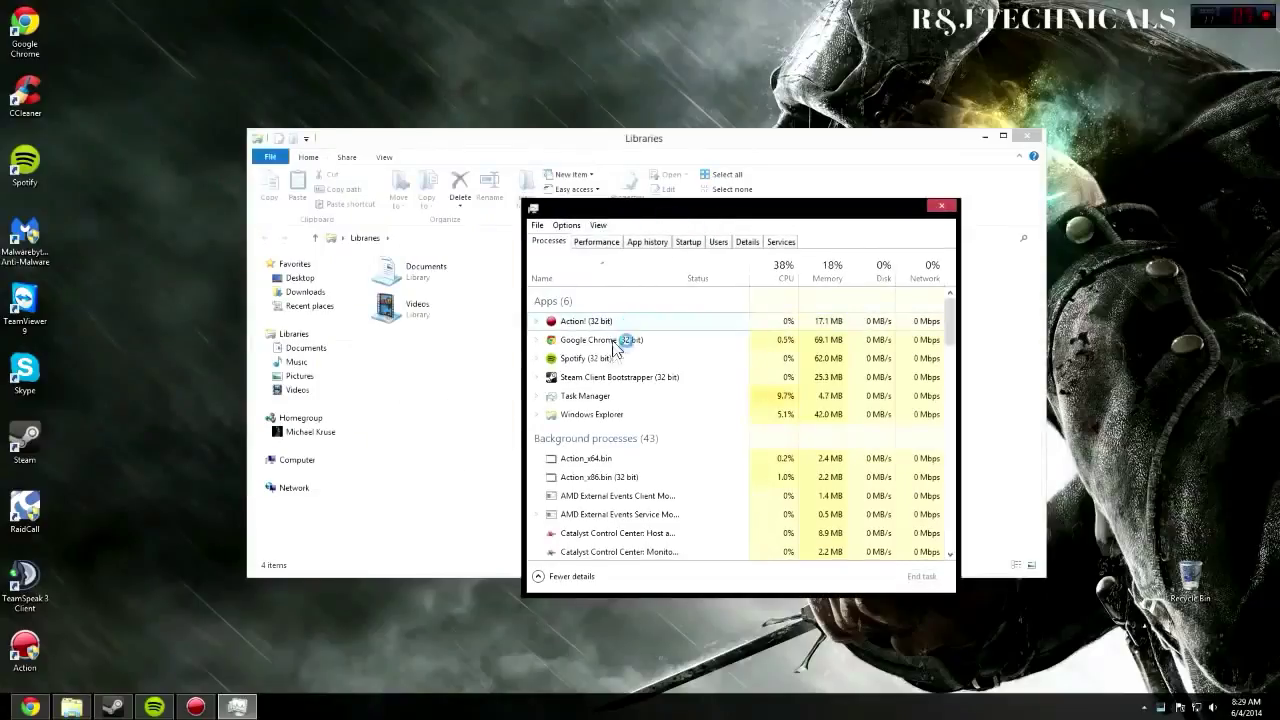
pyautogui.scroll(-9, 620, 505)
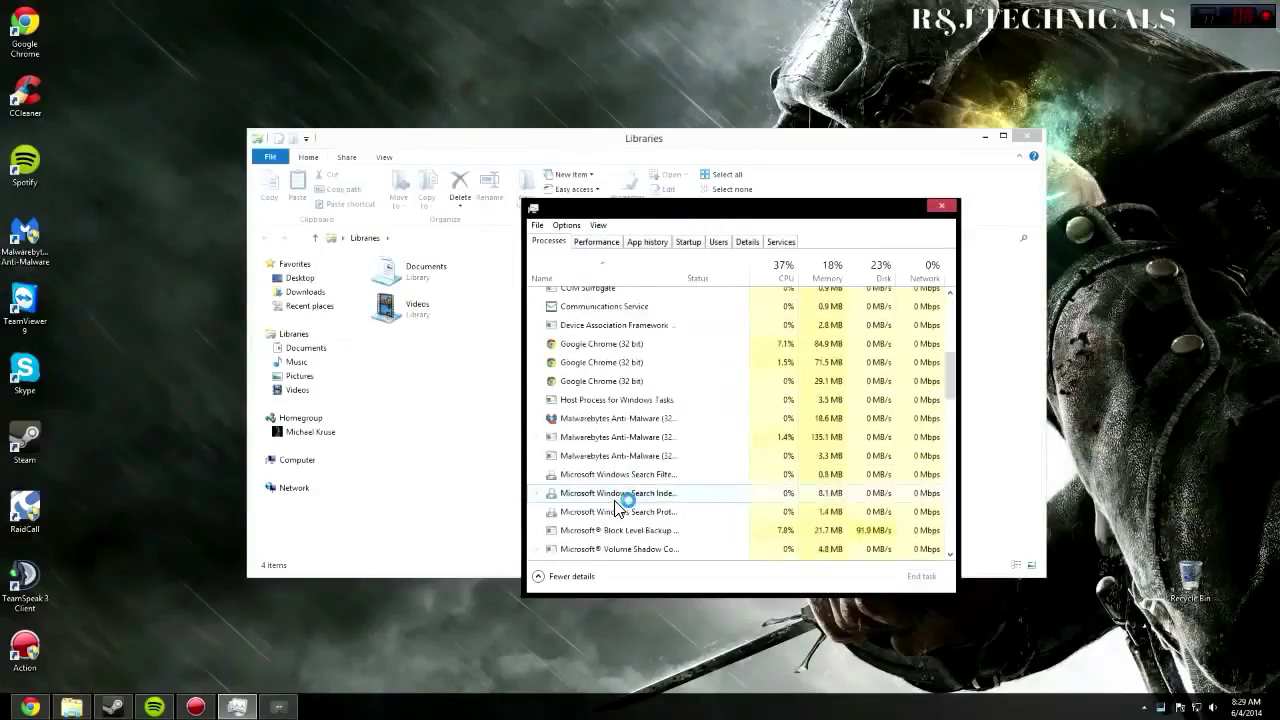
# Step: Close Task Manager and Libraries, then confirm the installer's language choice
pyautogui.click(941, 205)
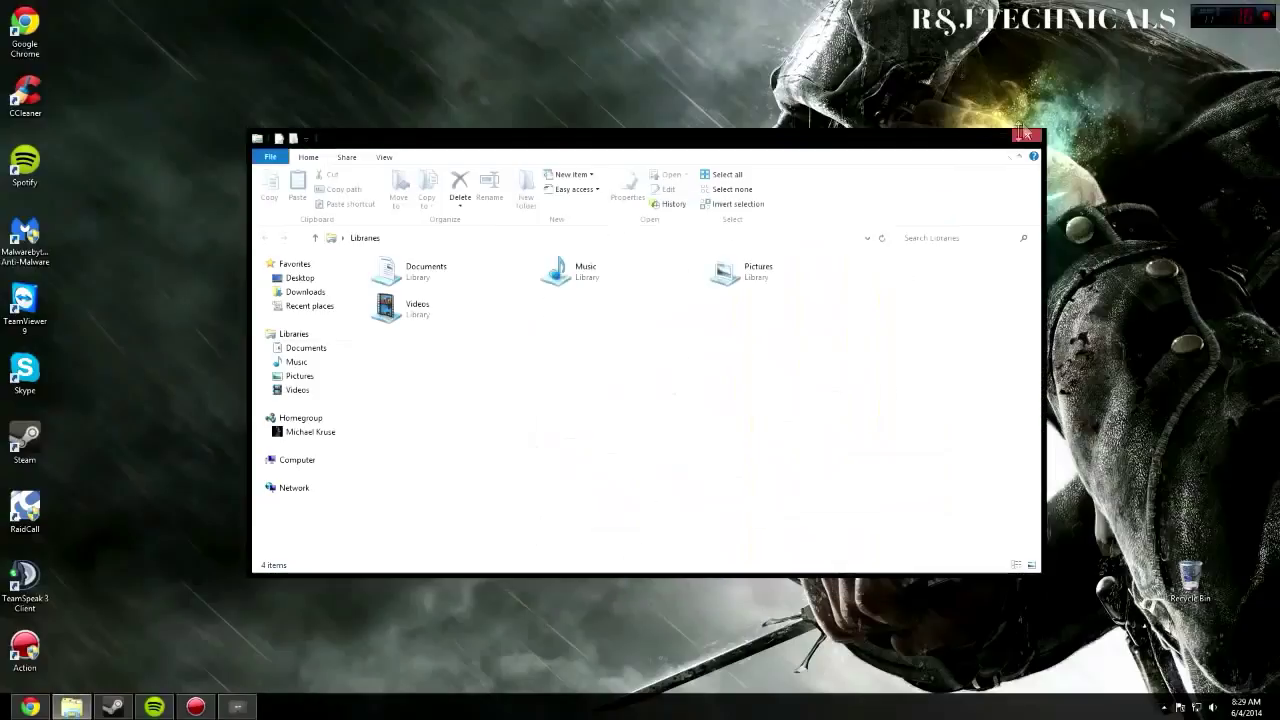
pyautogui.click(1027, 135)
pyautogui.click(651, 383)
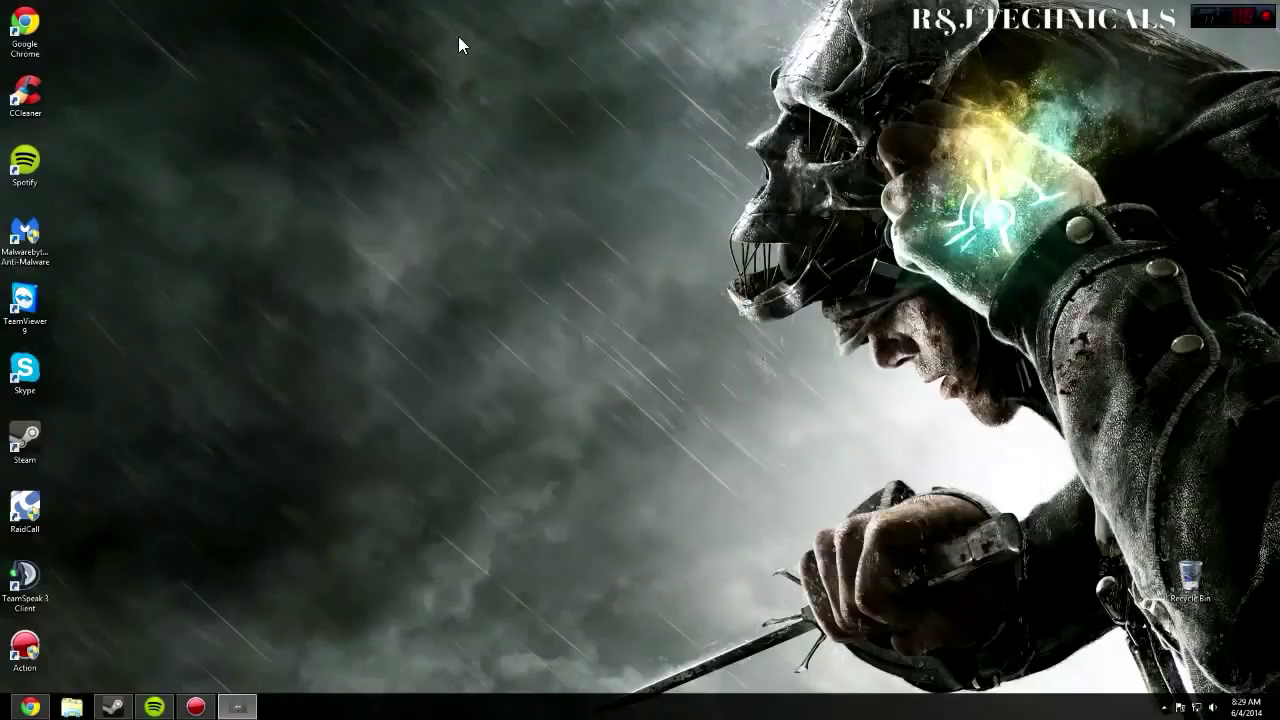
# Step: Install Samsung Magician in the default folder with a desktop shortcut
pyautogui.click(710, 460)
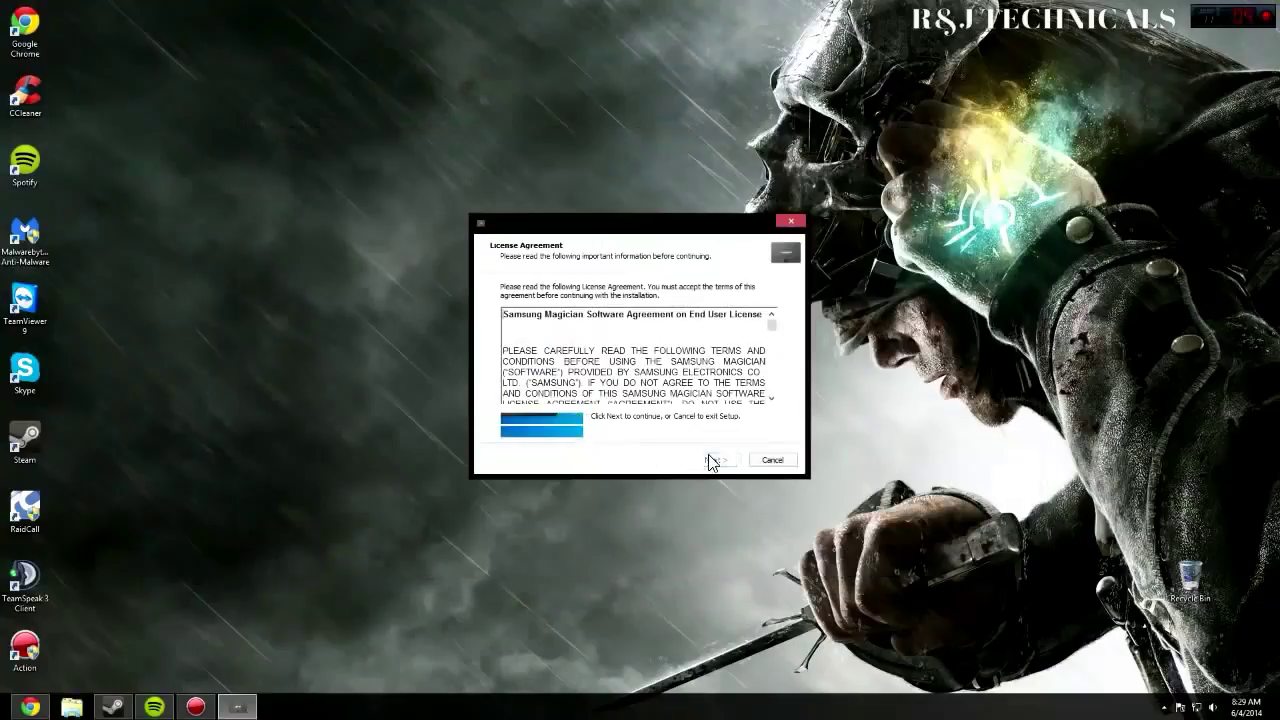
pyautogui.click(538, 420)
pyautogui.click(720, 462)
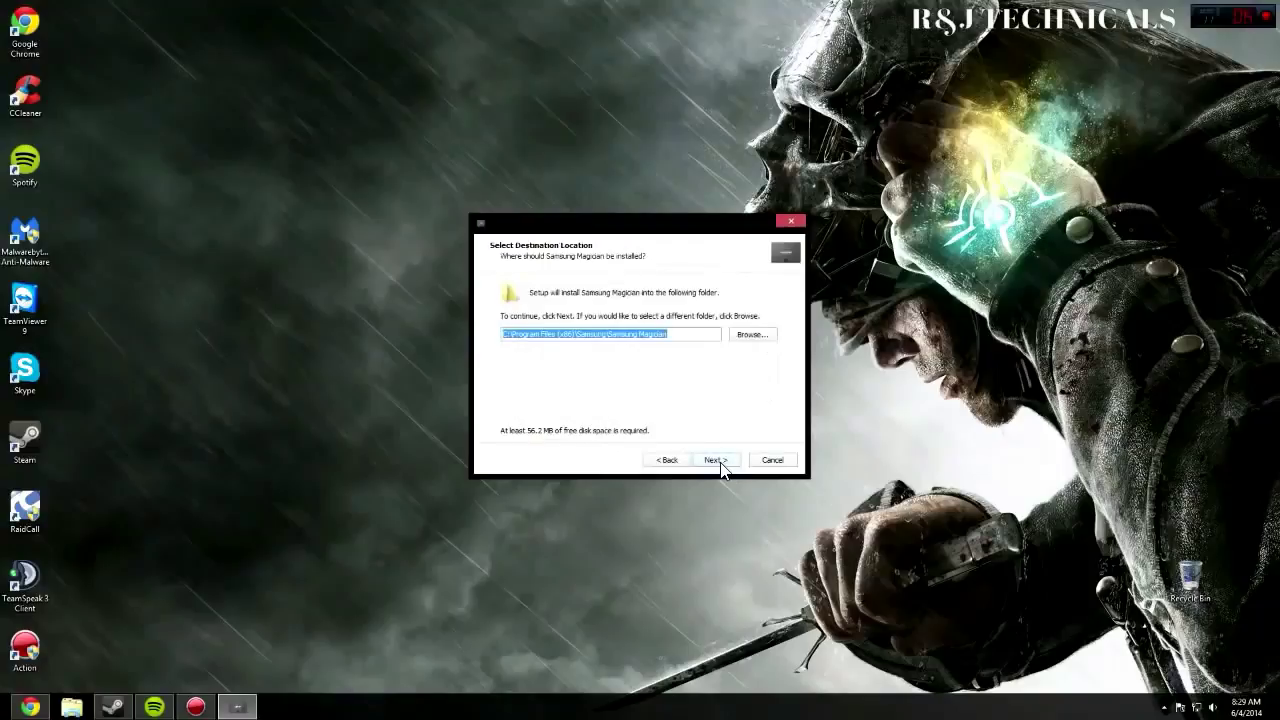
pyautogui.click(710, 460)
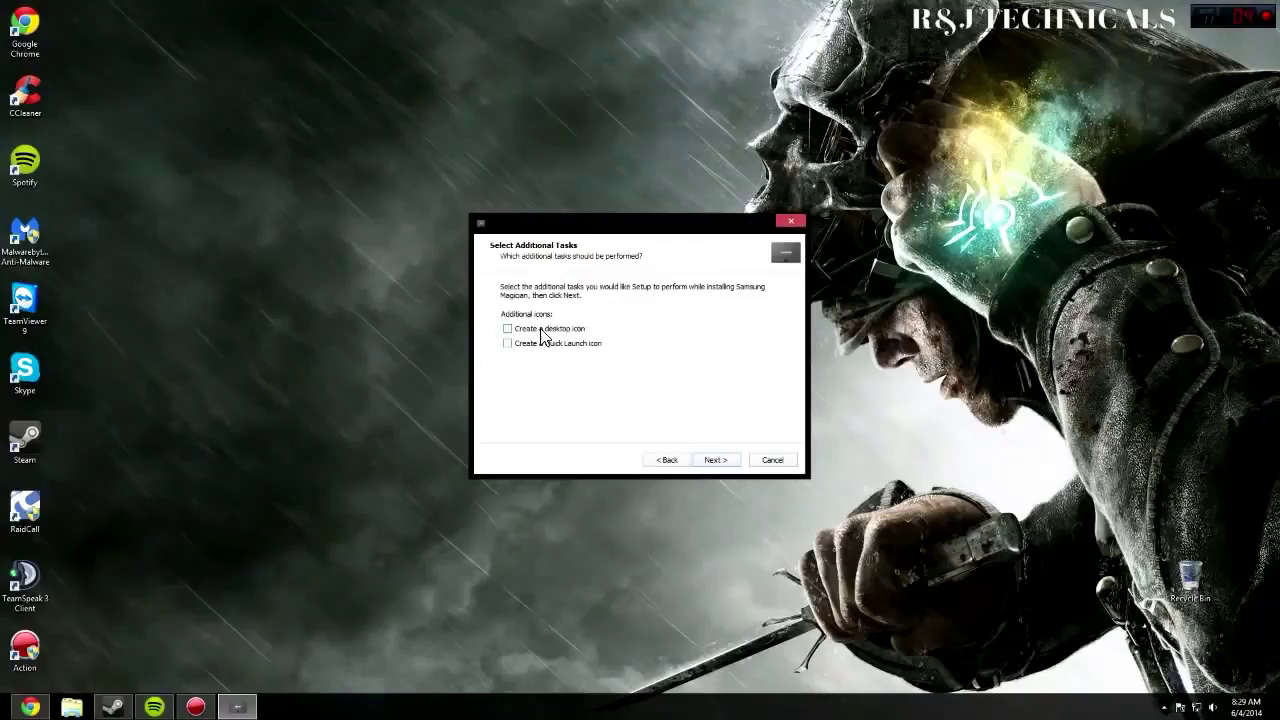
pyautogui.click(540, 329)
pyautogui.click(712, 460)
pyautogui.click(712, 458)
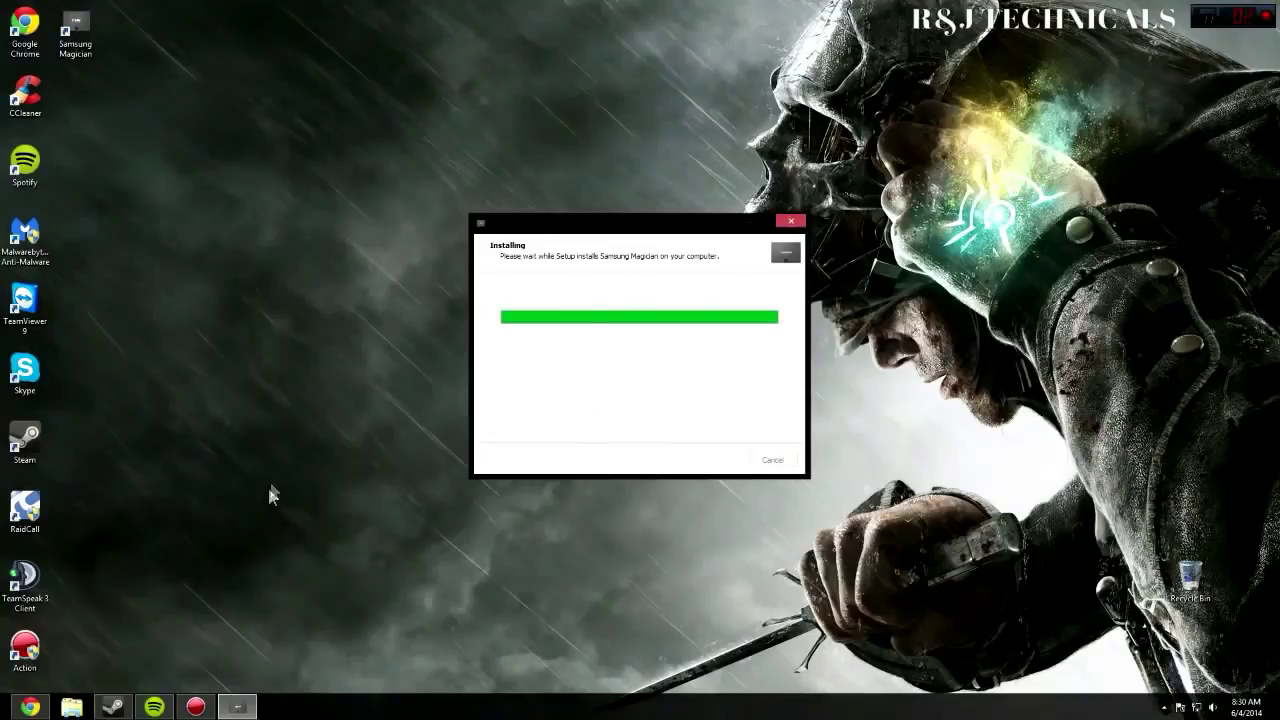
# Step: Quit Spotify from the hidden notification-area icons
pyautogui.click(1164, 707)
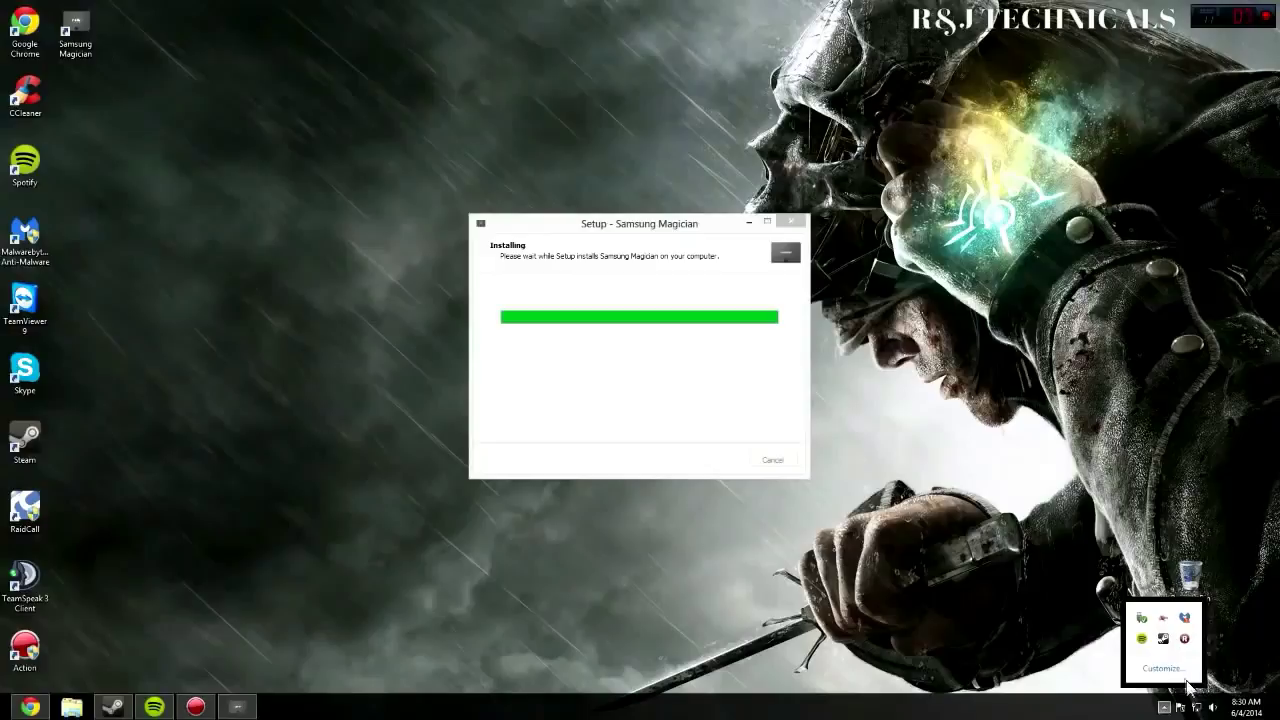
pyautogui.rightClick(1141, 638)
pyautogui.click(1148, 630)
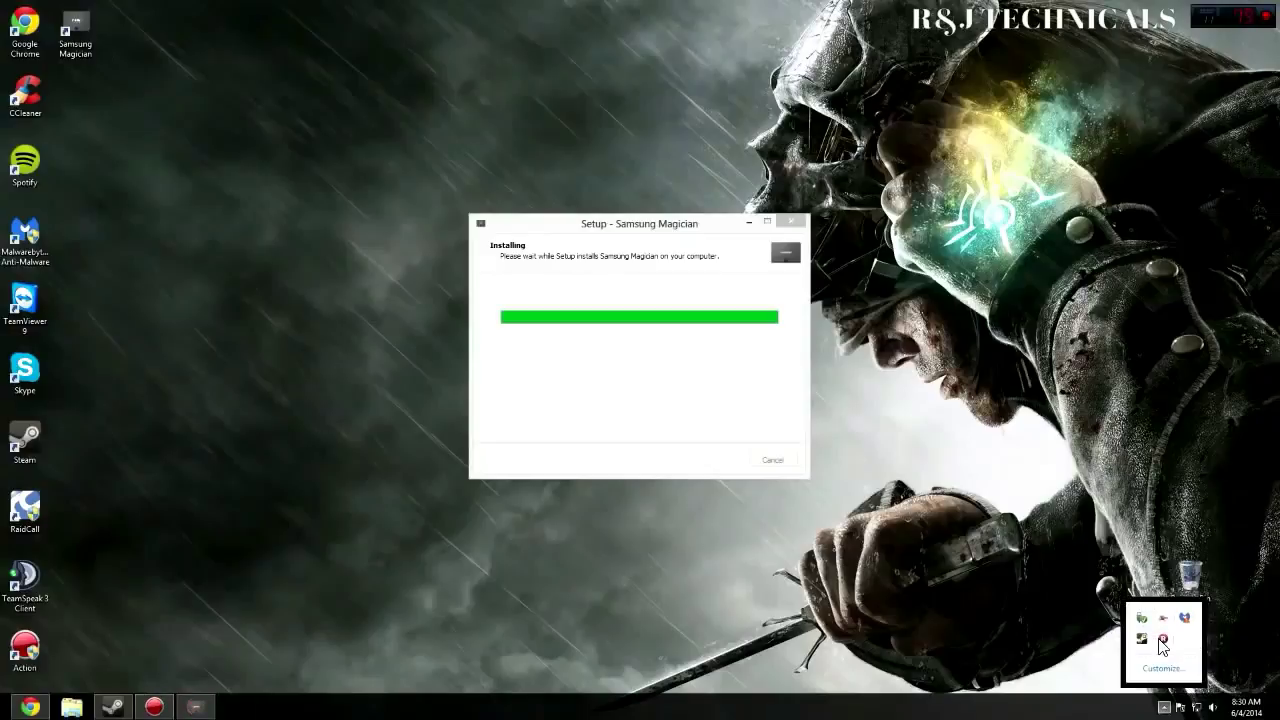
pyautogui.click(587, 200)
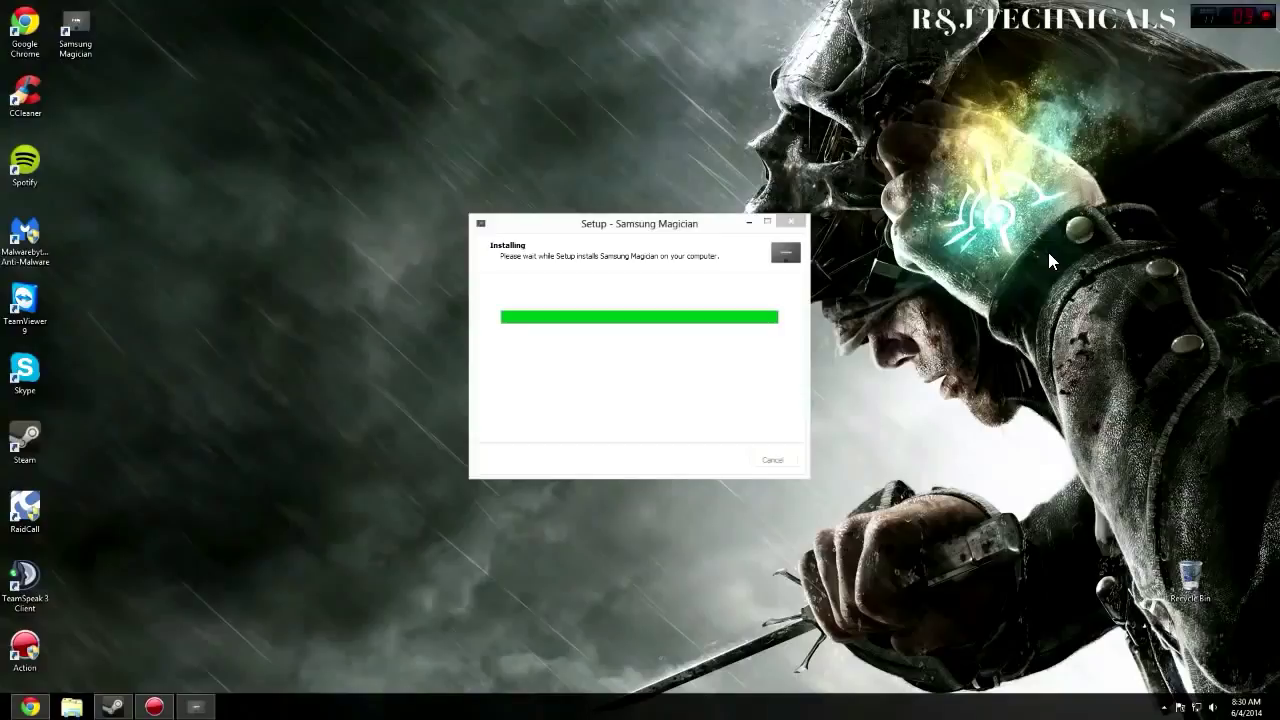
# Step: Minimize the Action! recorder and launch Samsung Magician from its desktop shortcut
pyautogui.click(155, 707)
pyautogui.click(155, 707)
pyautogui.moveTo(206, 30); pyautogui.dragTo(253, 97)
pyautogui.rightClick(430, 705)
pyautogui.click(349, 443)
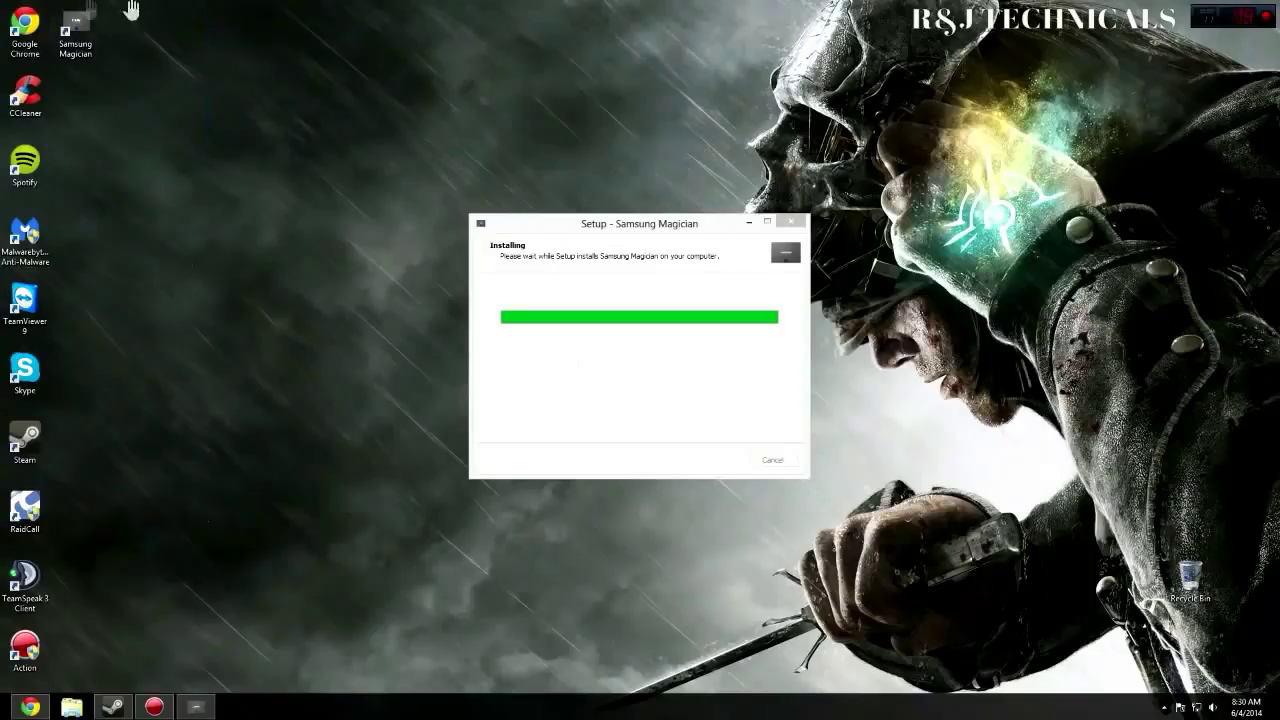
pyautogui.doubleClick(75, 32)
pyautogui.click(712, 252)
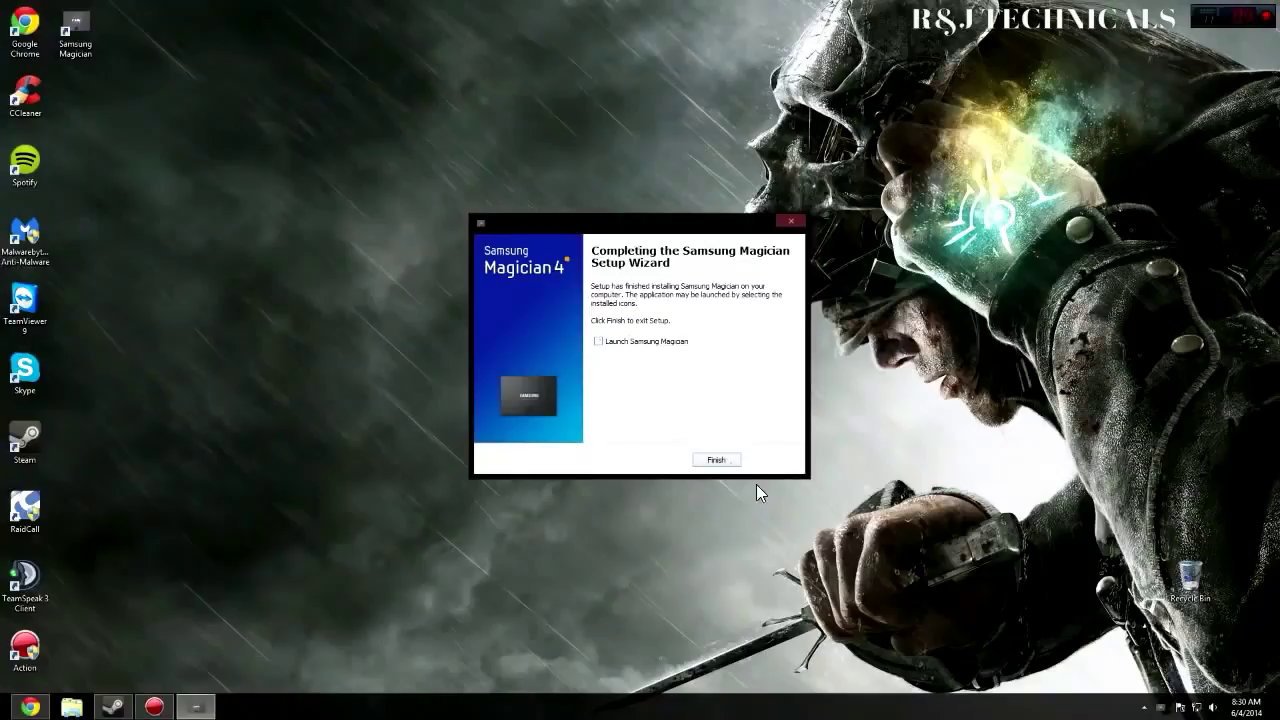
# Step: Finish setup, start then cancel the Samsung SSD 840 EVO benchmark, and open OS Optimization
pyautogui.click(716, 460)
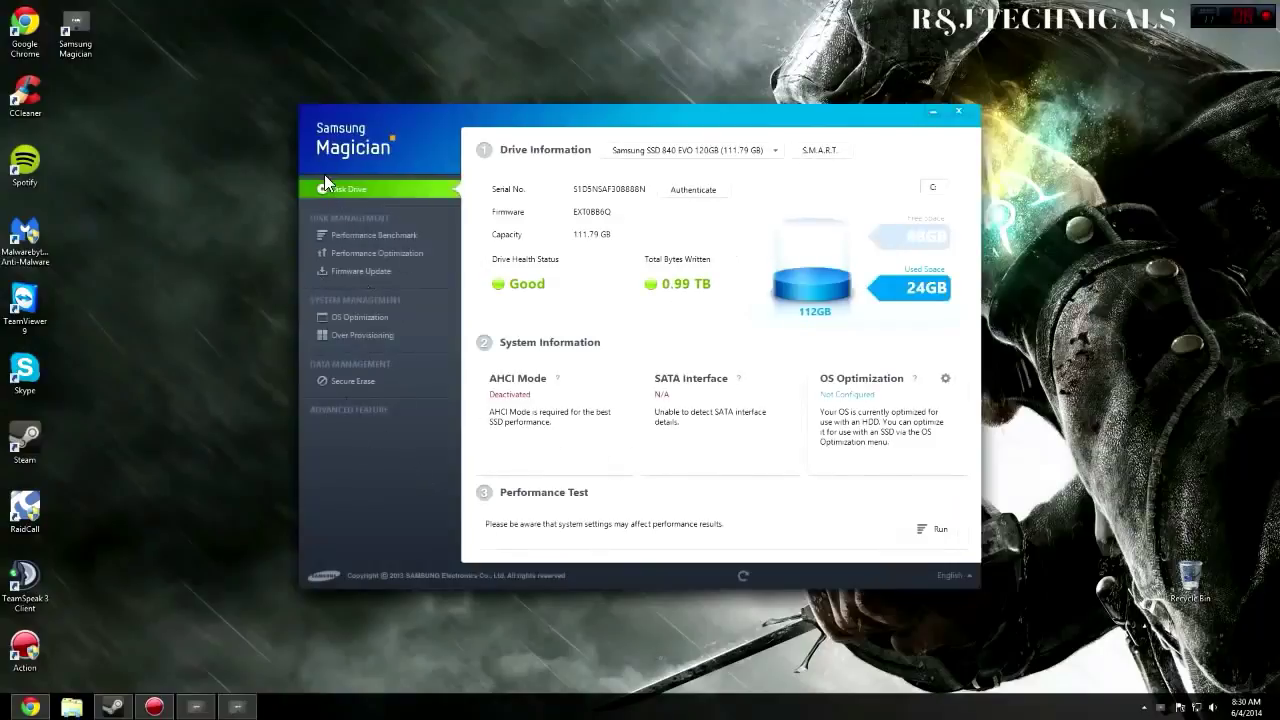
pyautogui.click(360, 236)
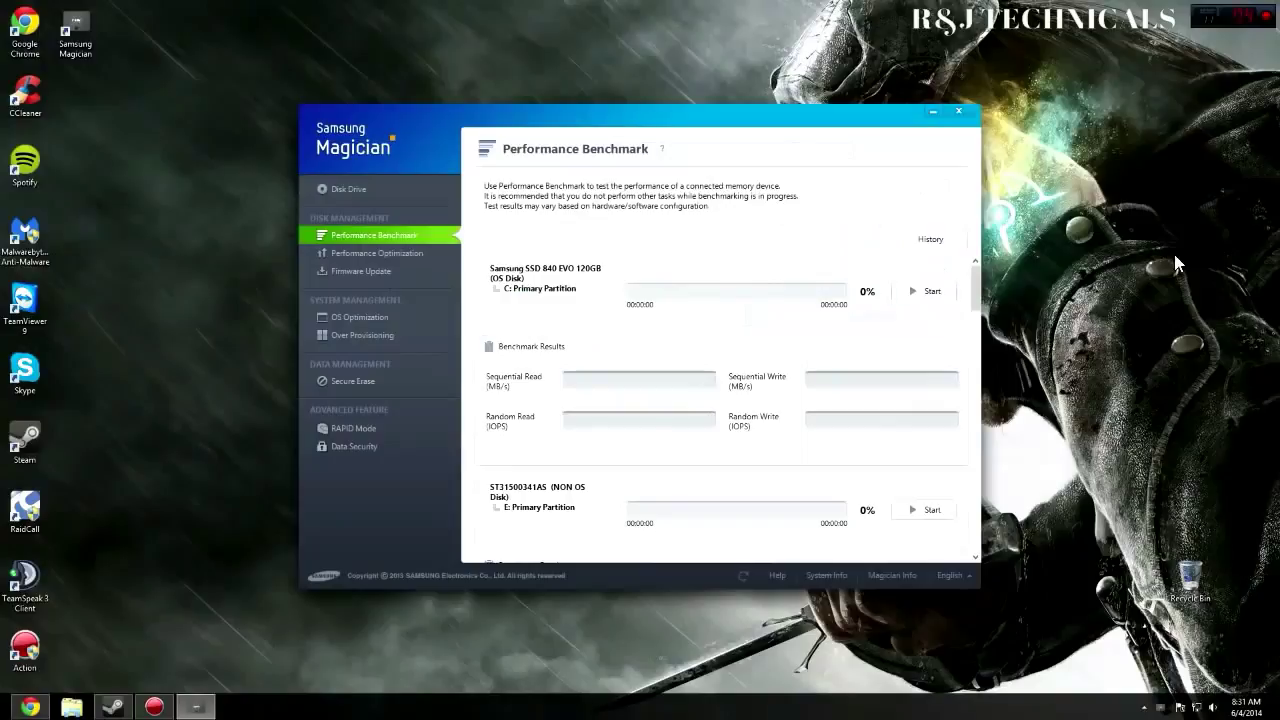
pyautogui.click(925, 291)
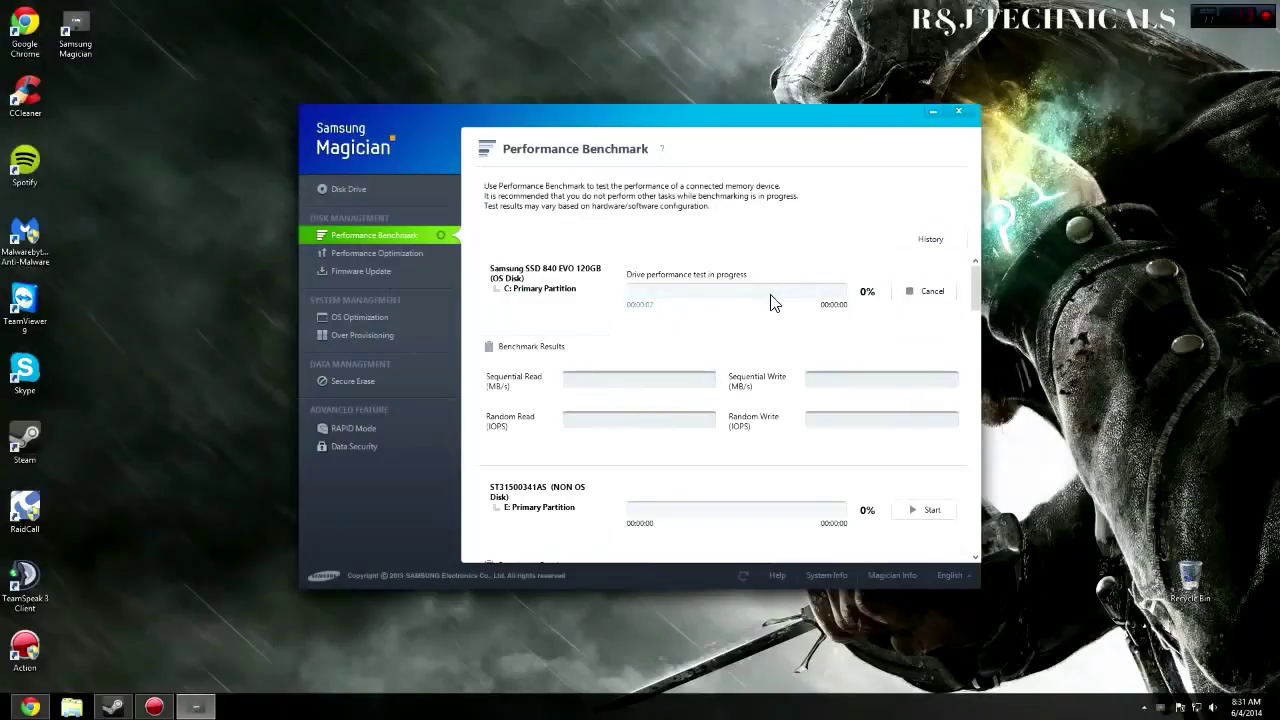
pyautogui.click(915, 291)
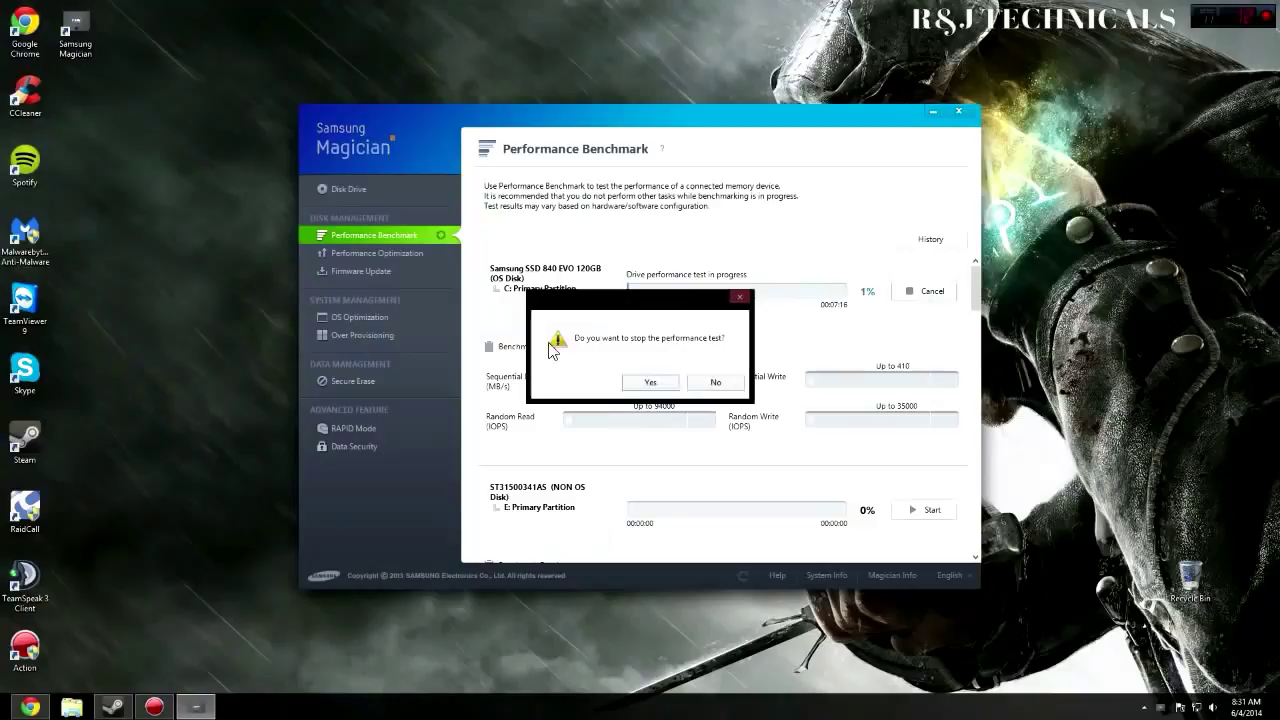
pyautogui.click(640, 376)
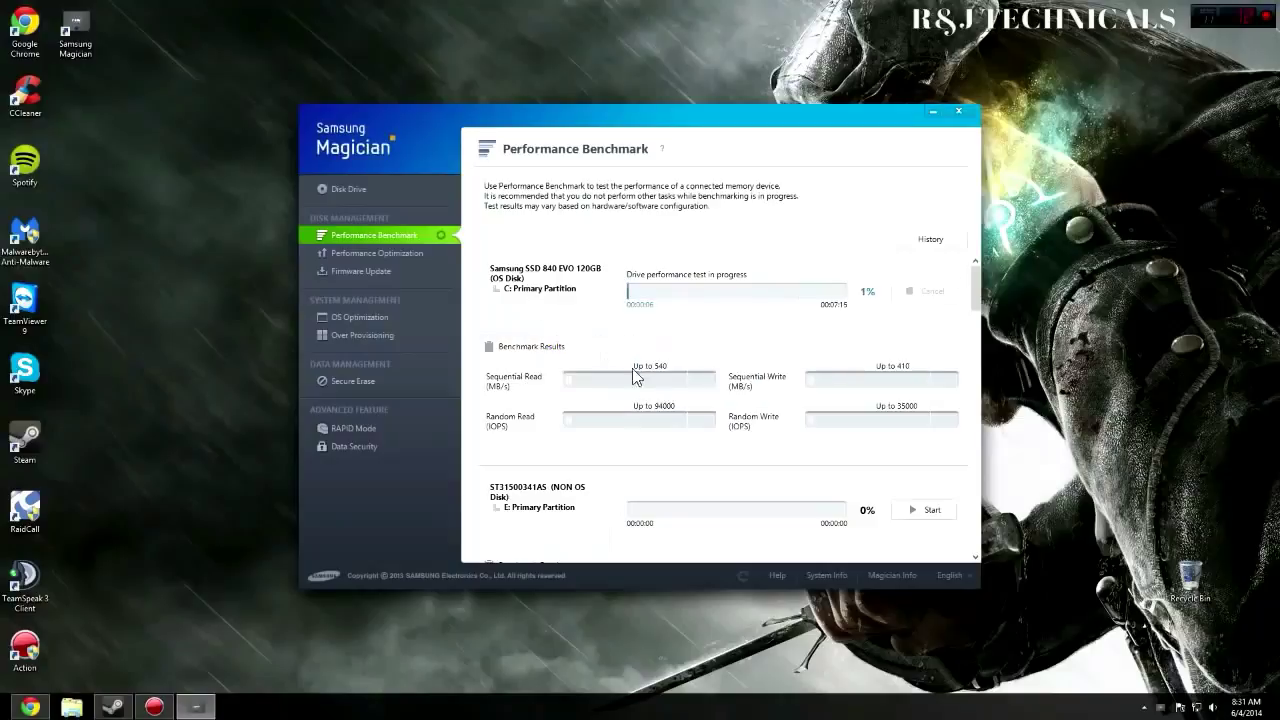
pyautogui.click(356, 316)
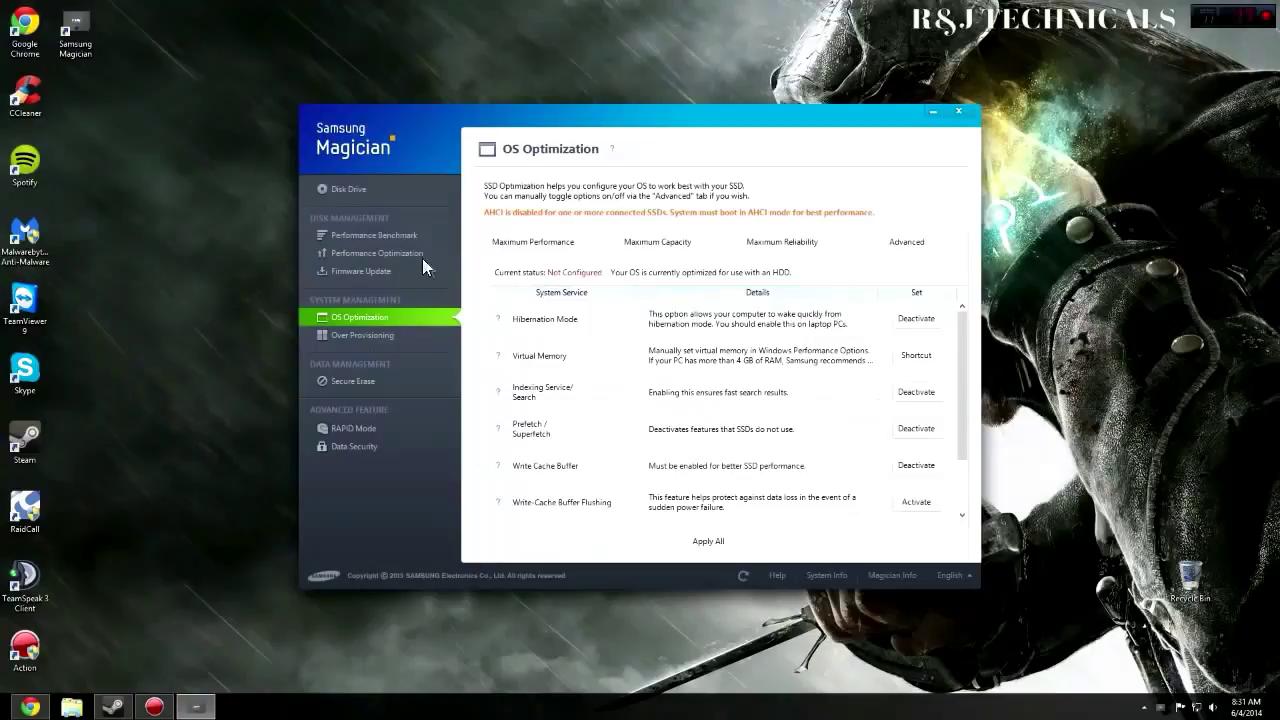
# Step: Show the Maximum Performance preset and scroll through its service settings table
pyautogui.click(562, 242)
pyautogui.scroll(-2, 540, 357)
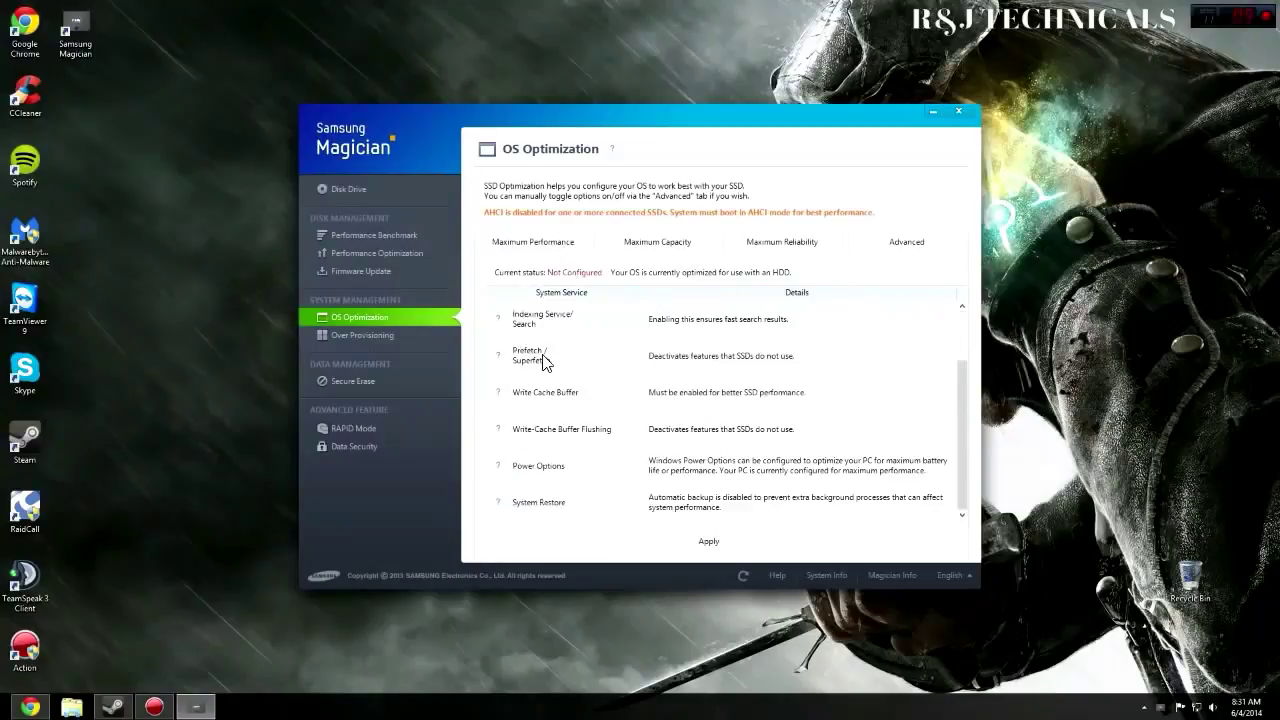
pyautogui.scroll(2, 549, 429)
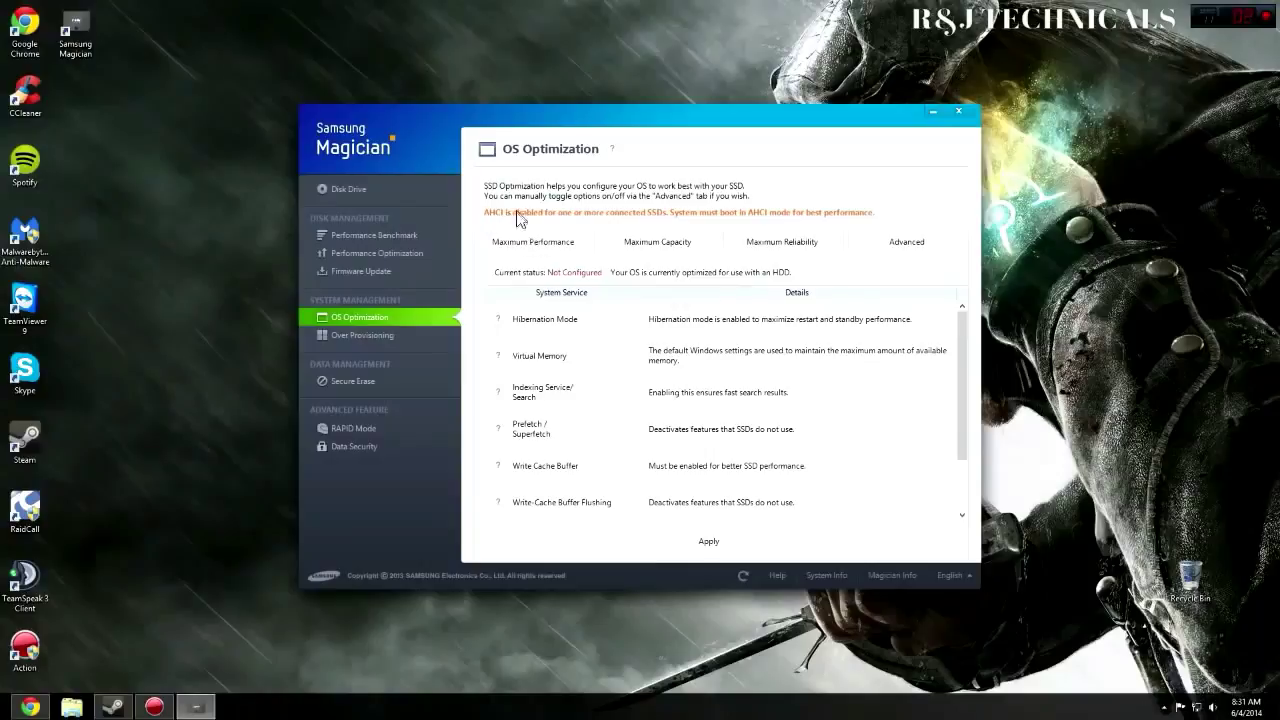
# Step: Close the Samsung Magician window
pyautogui.click(956, 112)
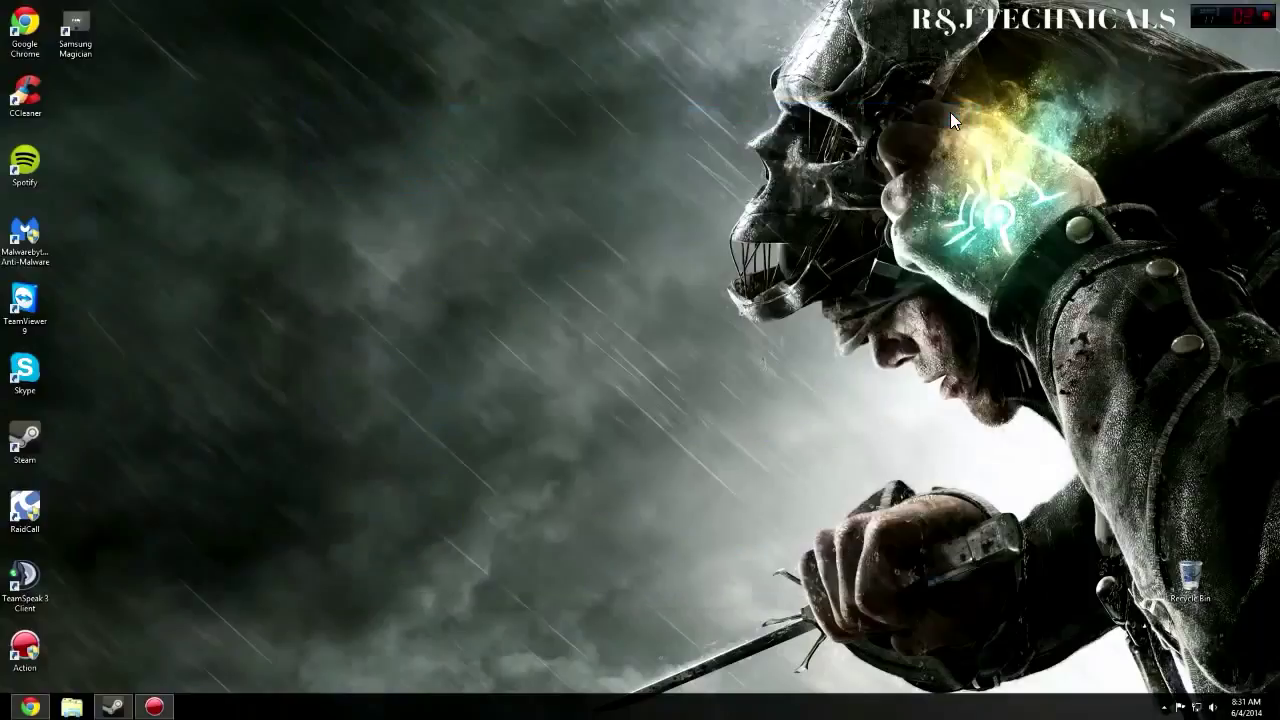